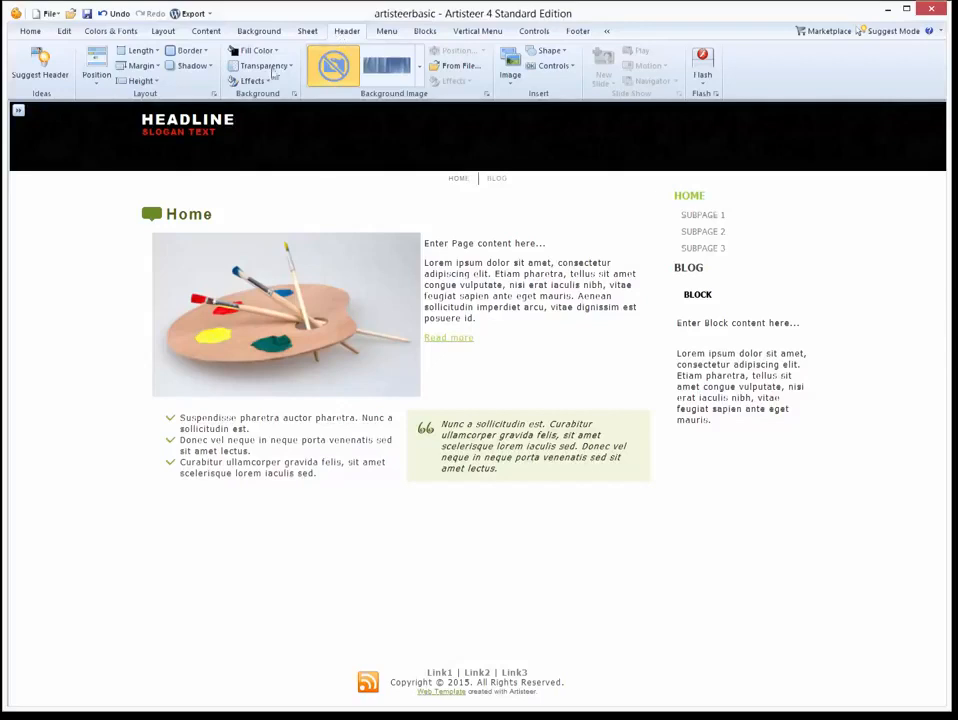
left_click(151, 84)
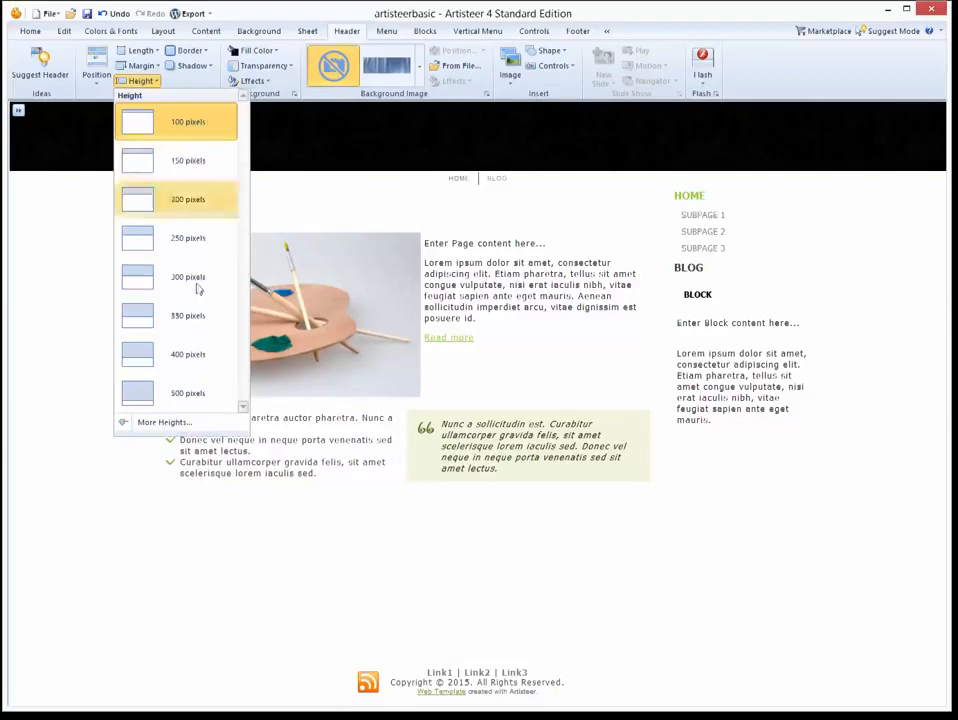
left_click(193, 392)
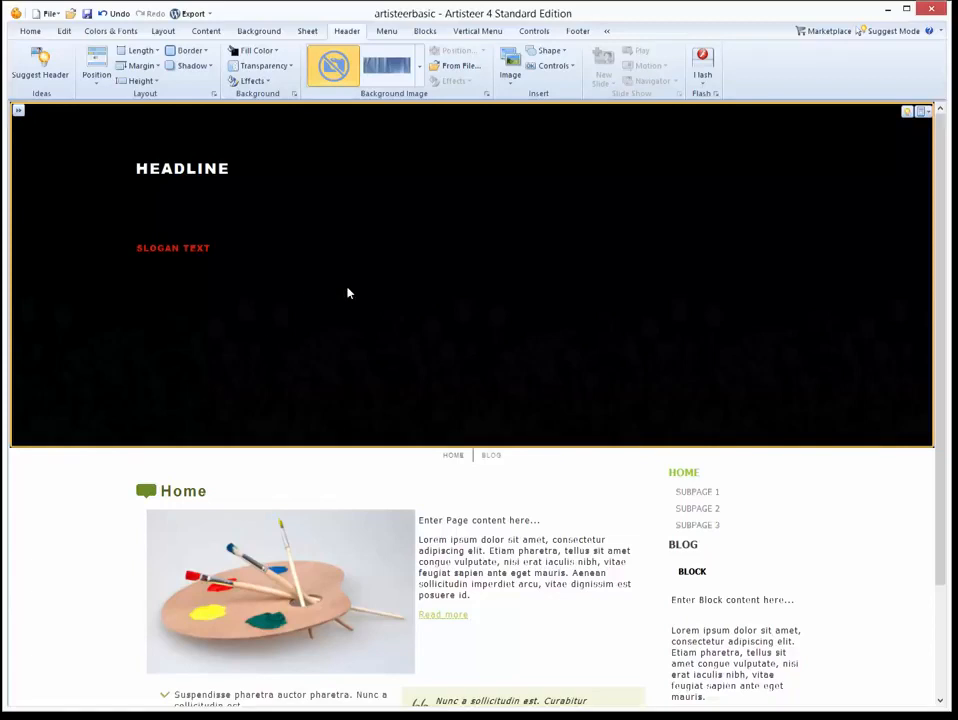
left_click(143, 82)
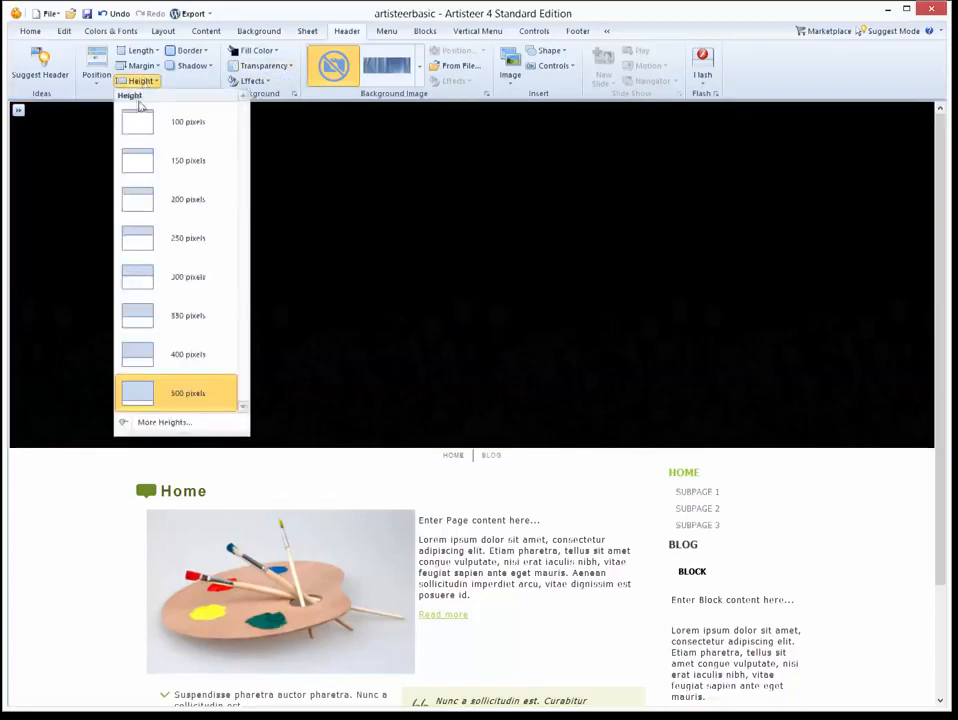
left_click(145, 120)
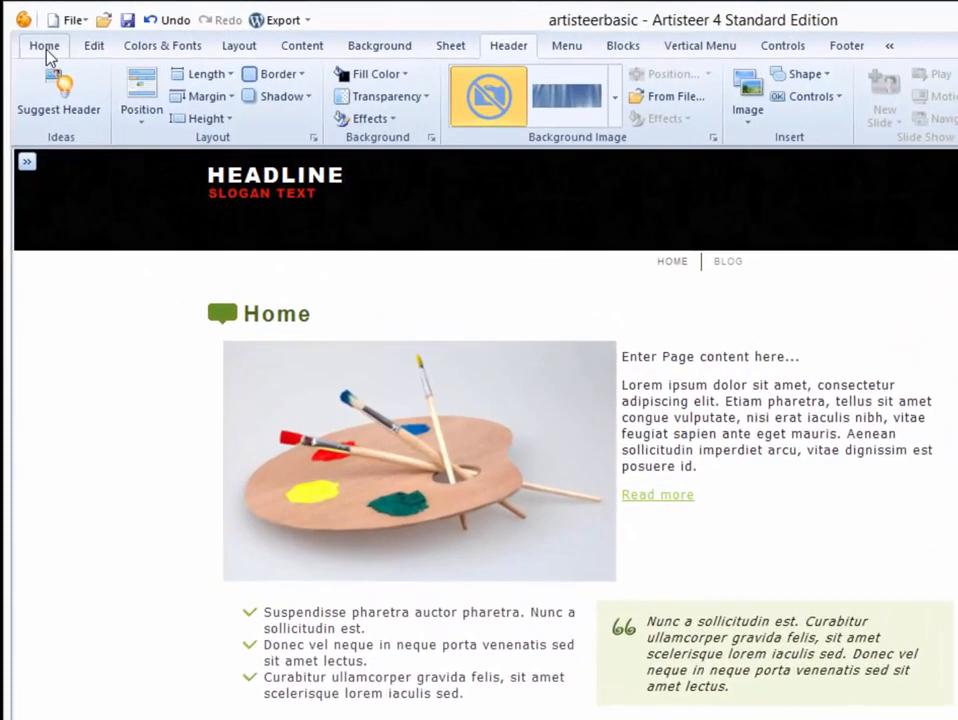
Browse the Home, Edit, Colors & Fonts and Layout tool sets, ending on the Content tools.
left_click(31, 33)
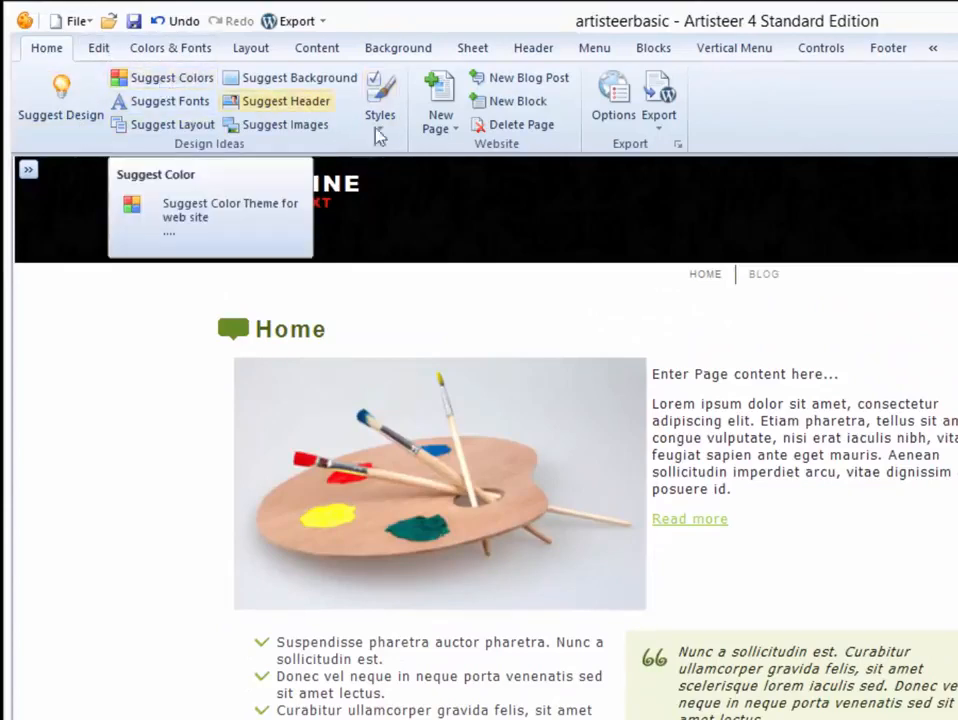
left_click(100, 52)
left_click(146, 52)
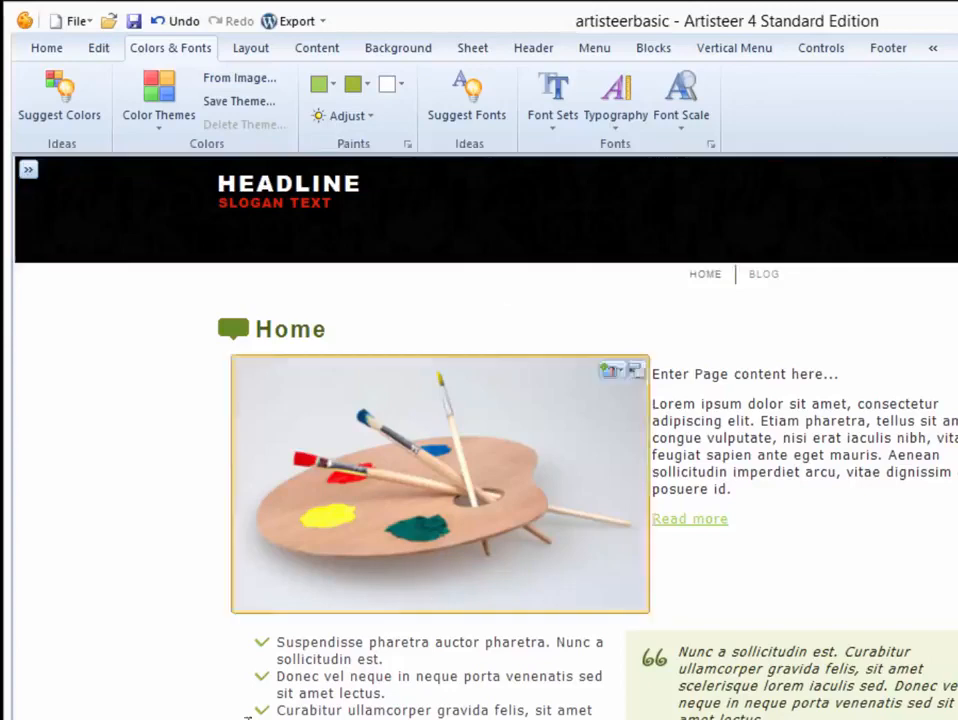
left_click(250, 47)
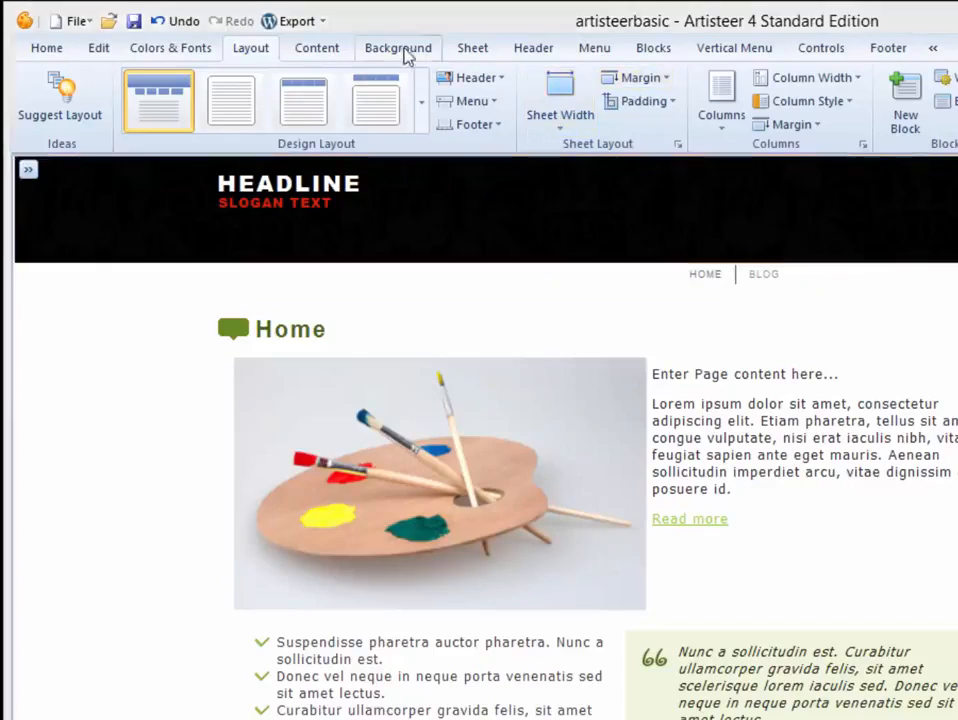
left_click(317, 48)
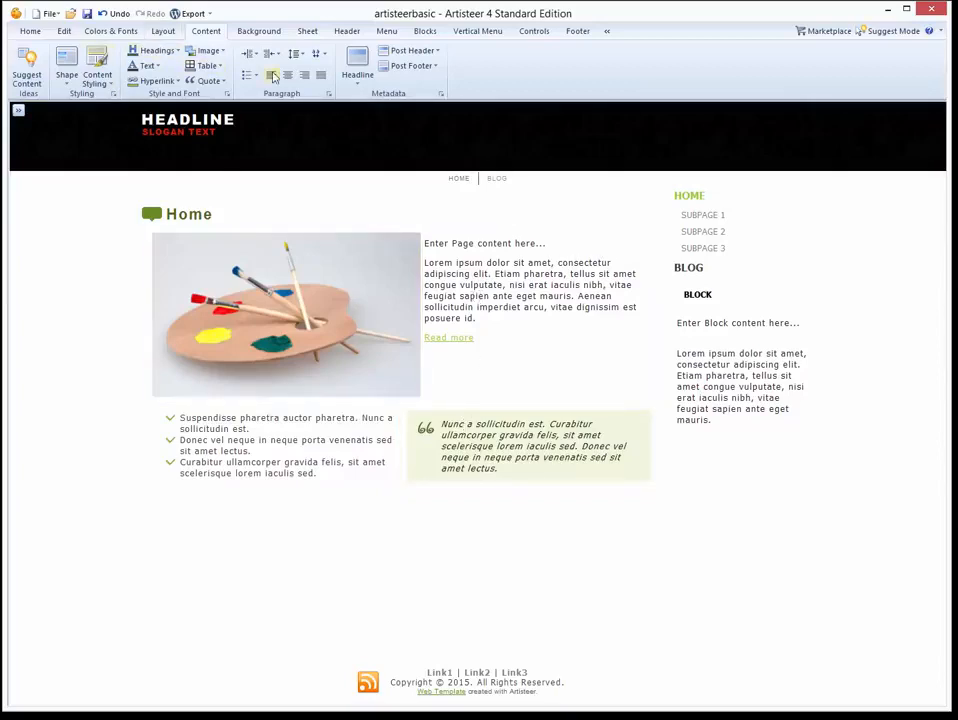
Make the page headline text red.
left_click(366, 87)
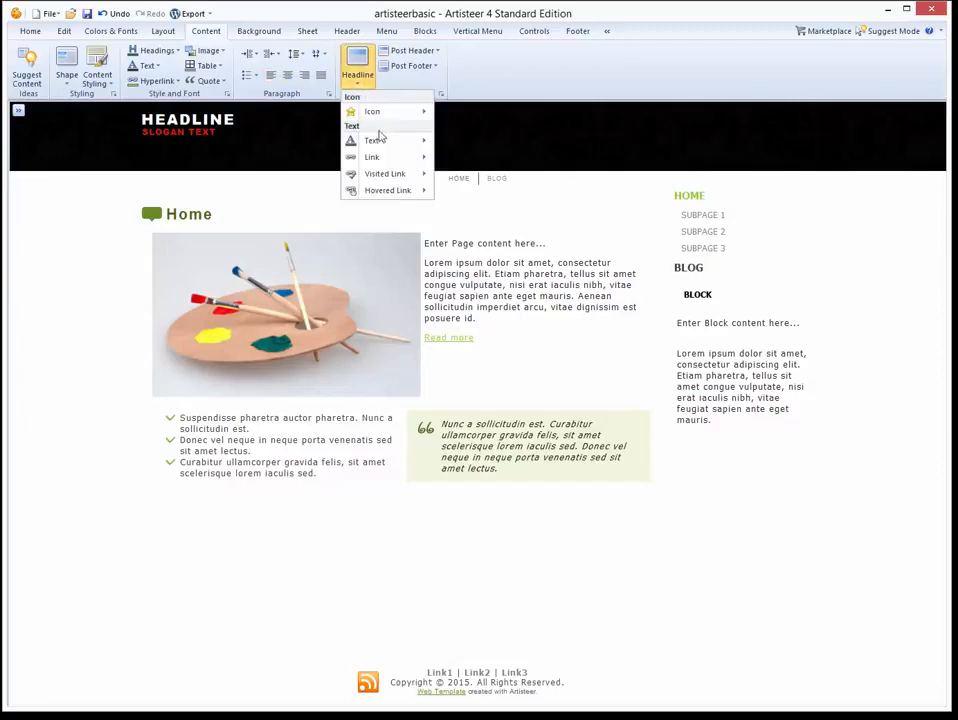
mouse_move(405, 140)
mouse_move(467, 157)
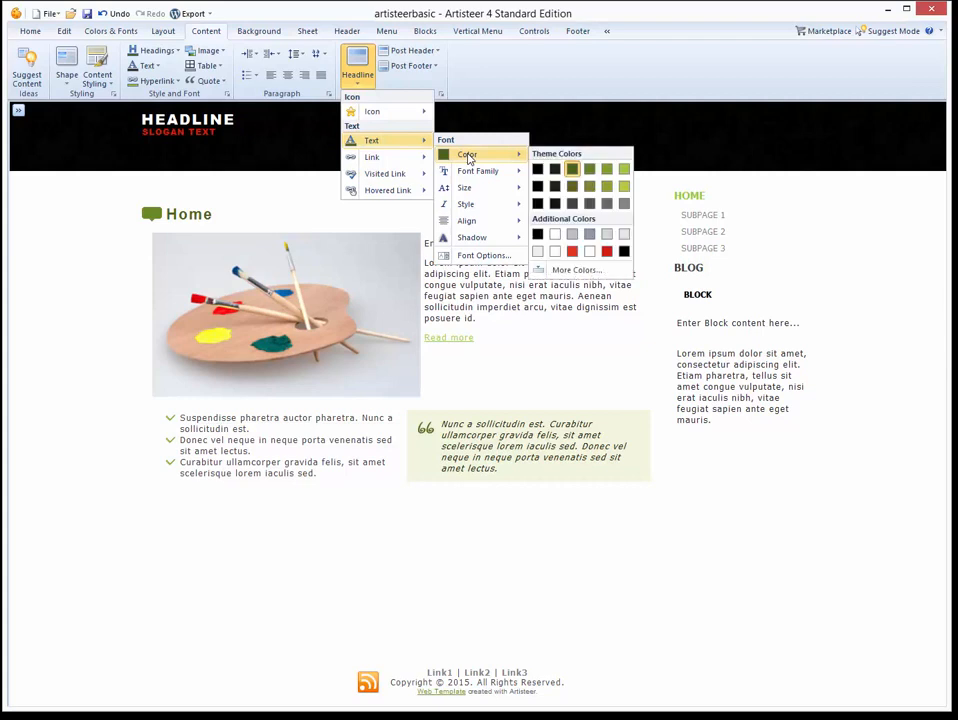
left_click(571, 250)
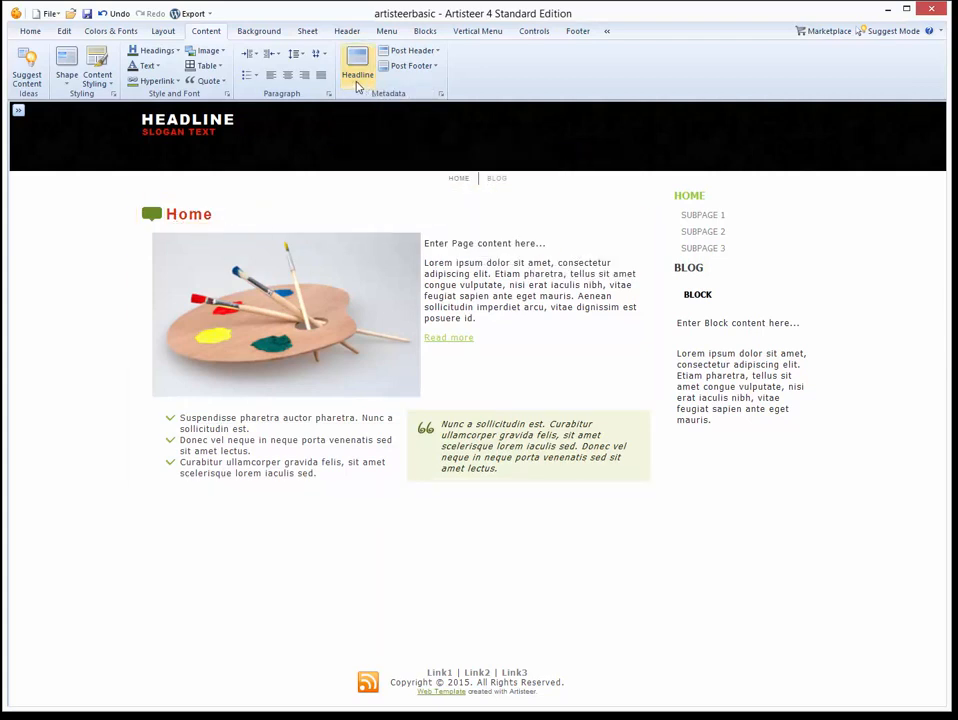
Replace the Home headline's green speech bubble with a sphere-style icon.
left_click(359, 84)
mouse_move(362, 114)
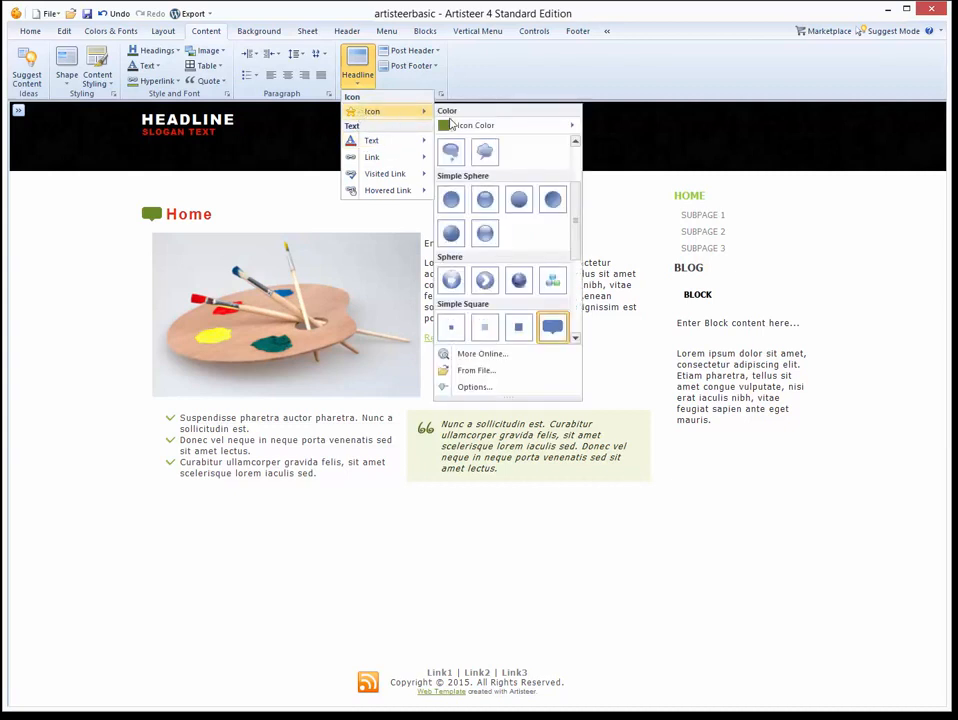
left_click(552, 281)
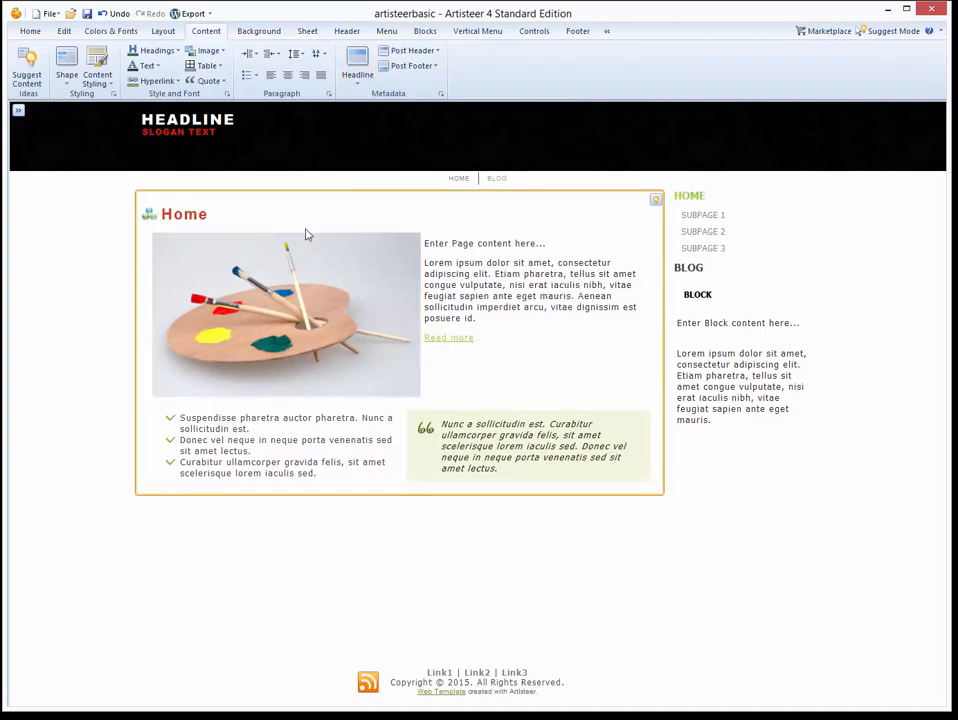
left_click(359, 84)
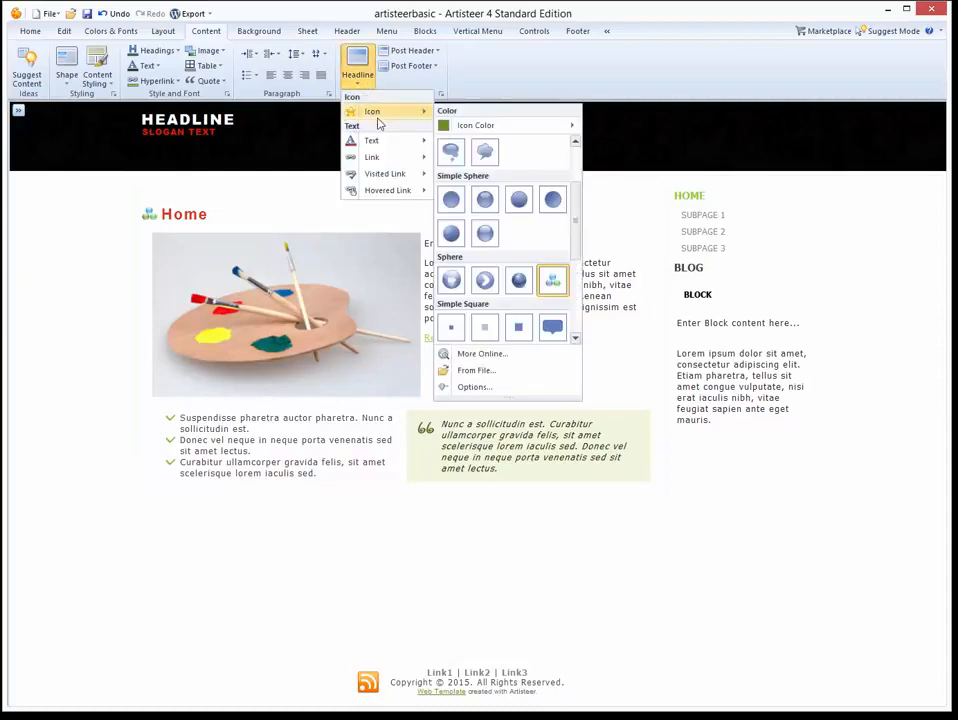
left_click(494, 152)
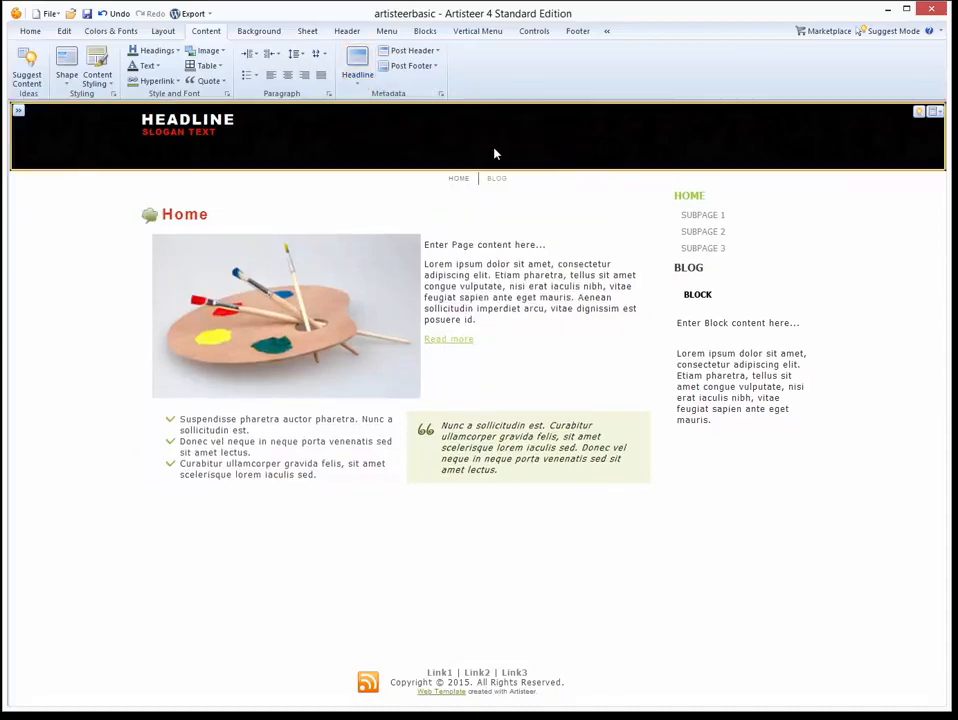
left_click(240, 31)
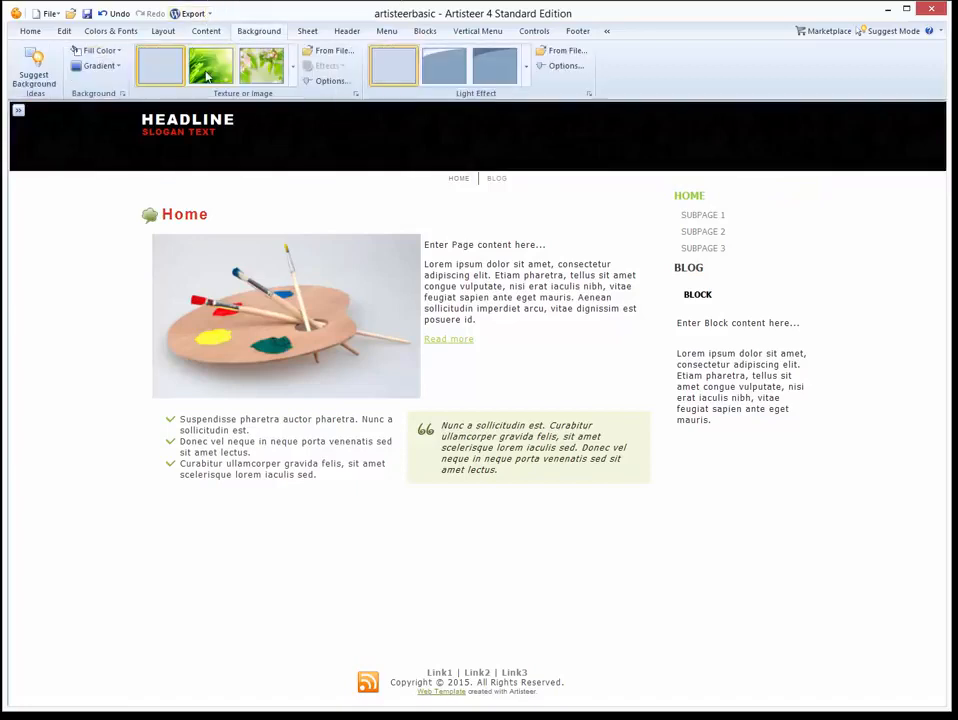
Try the green leaf texture as page background twice, leaving it plain white.
left_click(207, 67)
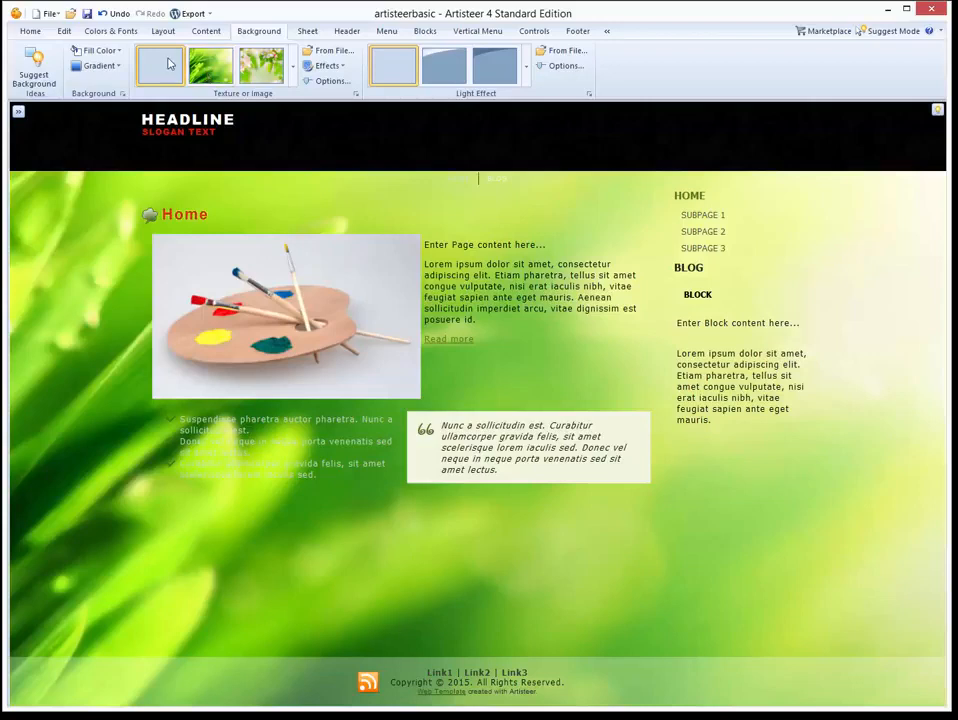
left_click(162, 66)
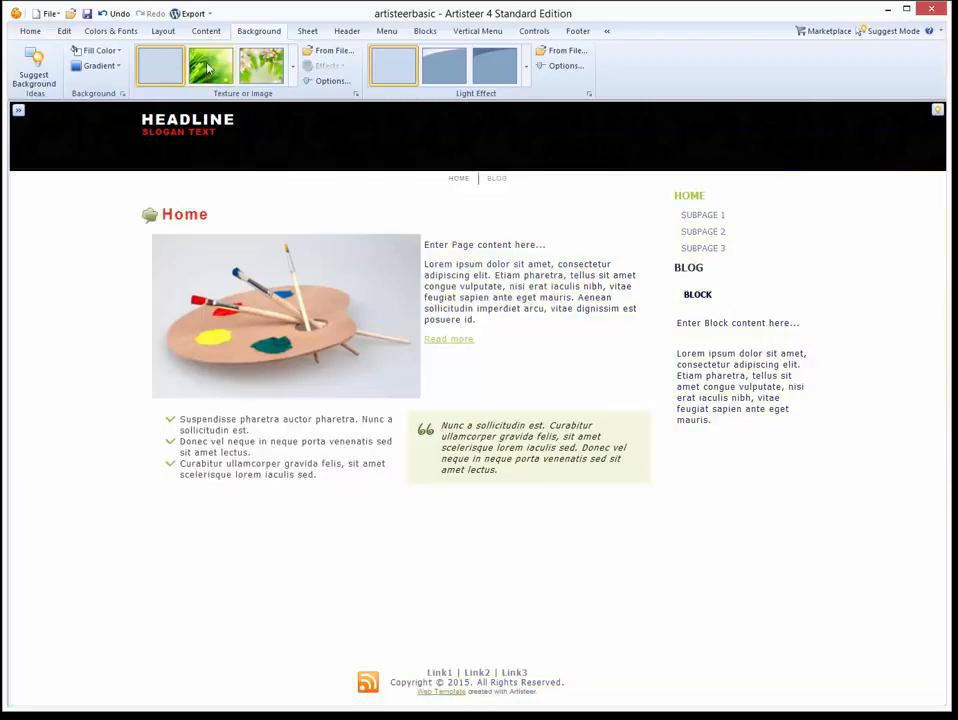
left_click(212, 68)
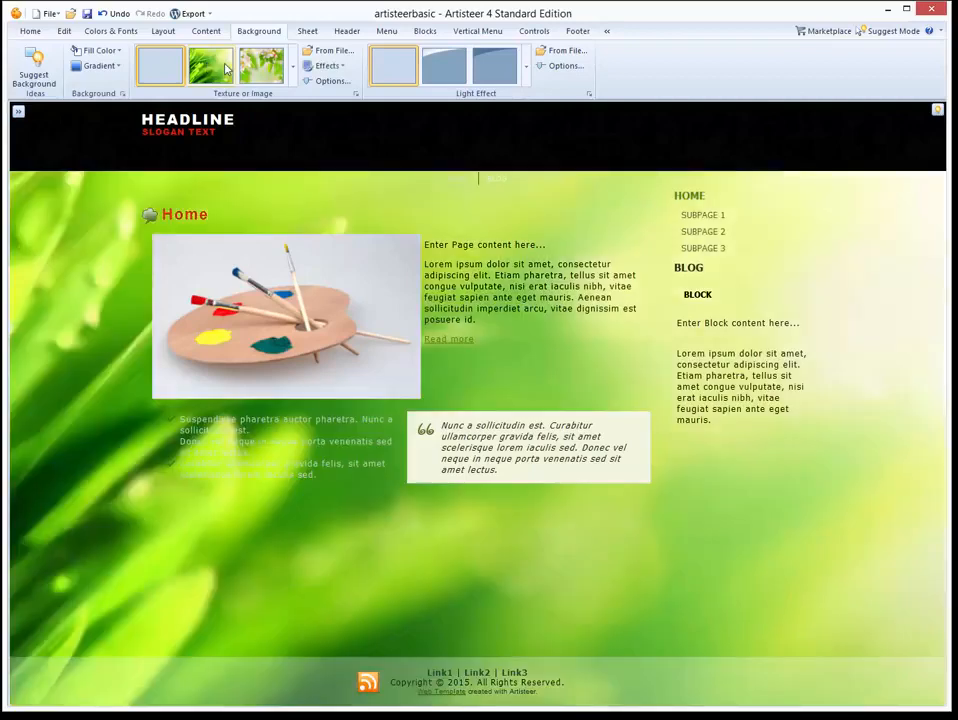
left_click(173, 77)
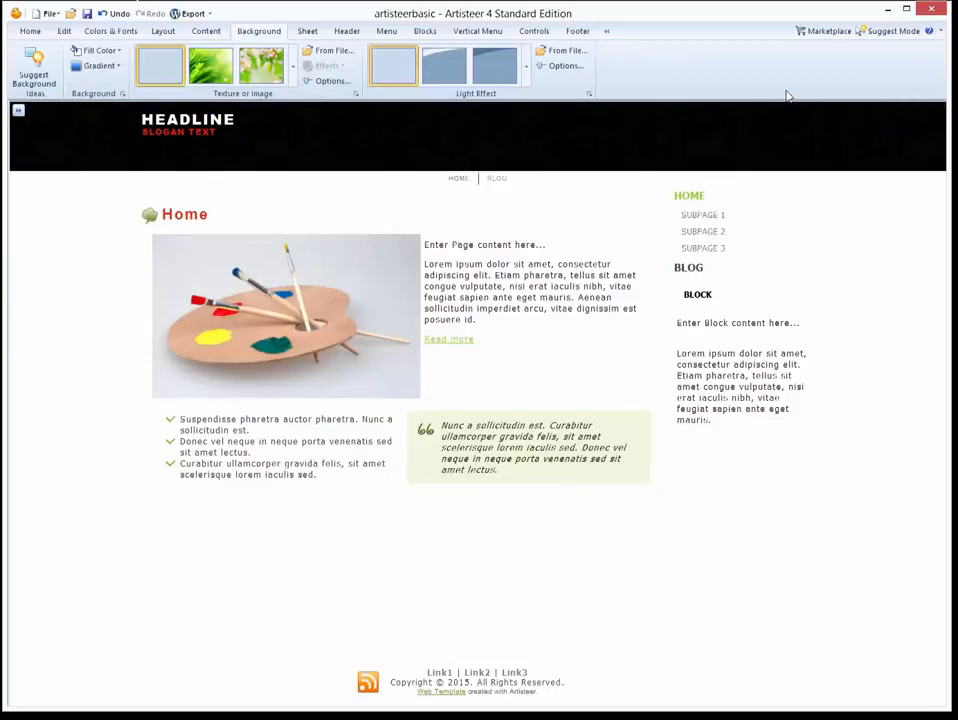
left_click(312, 32)
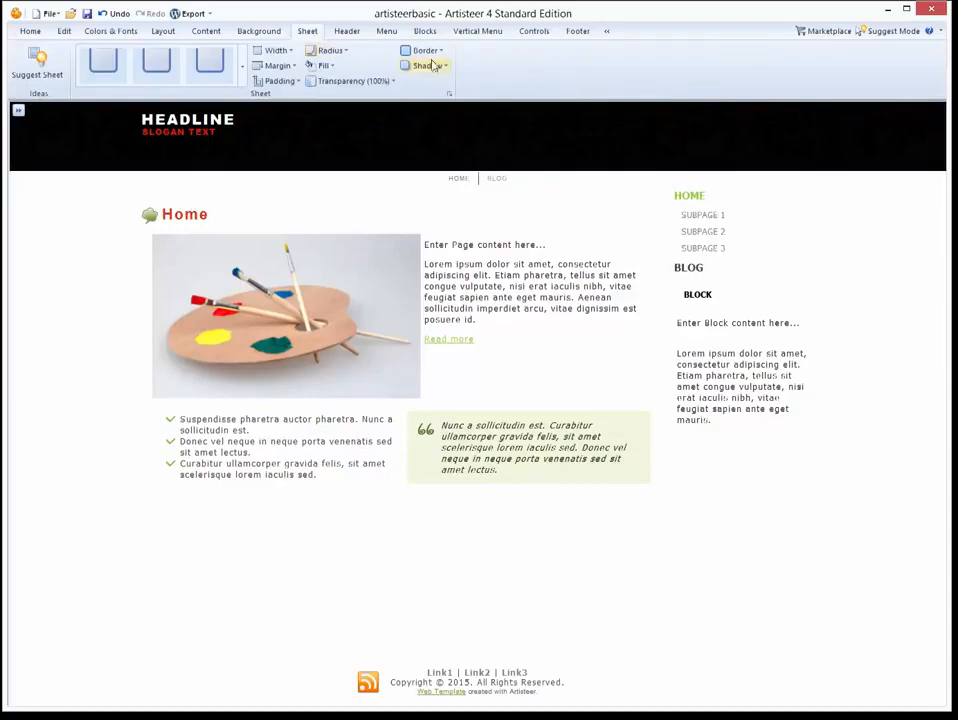
Try the sheet radius choices and the first boxed sheet preset, undoing to keep full width.
left_click(347, 51)
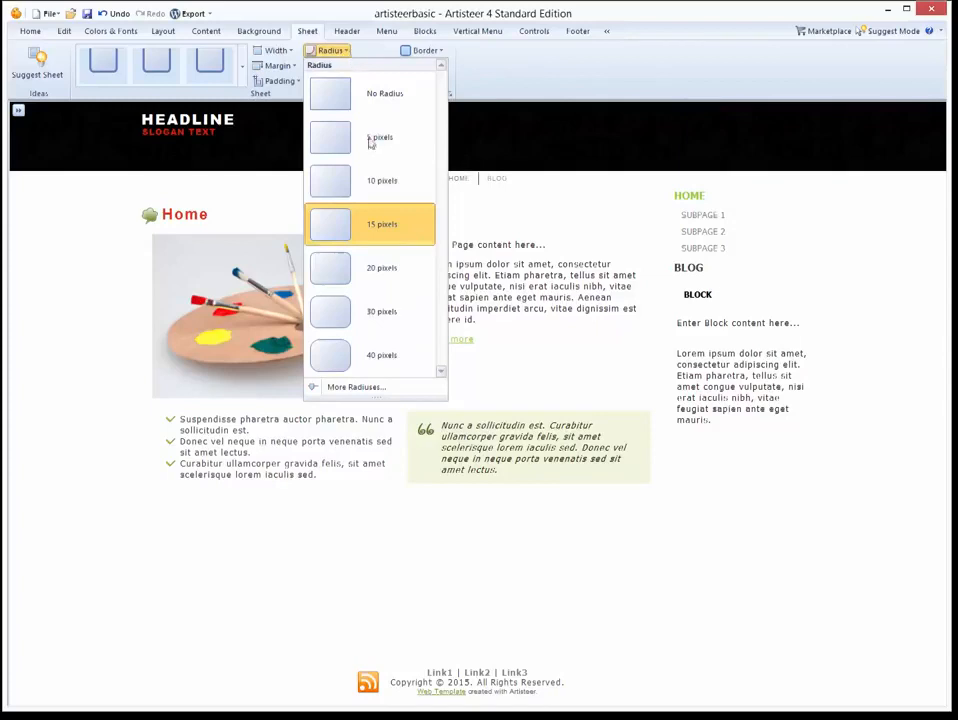
left_click(649, 73)
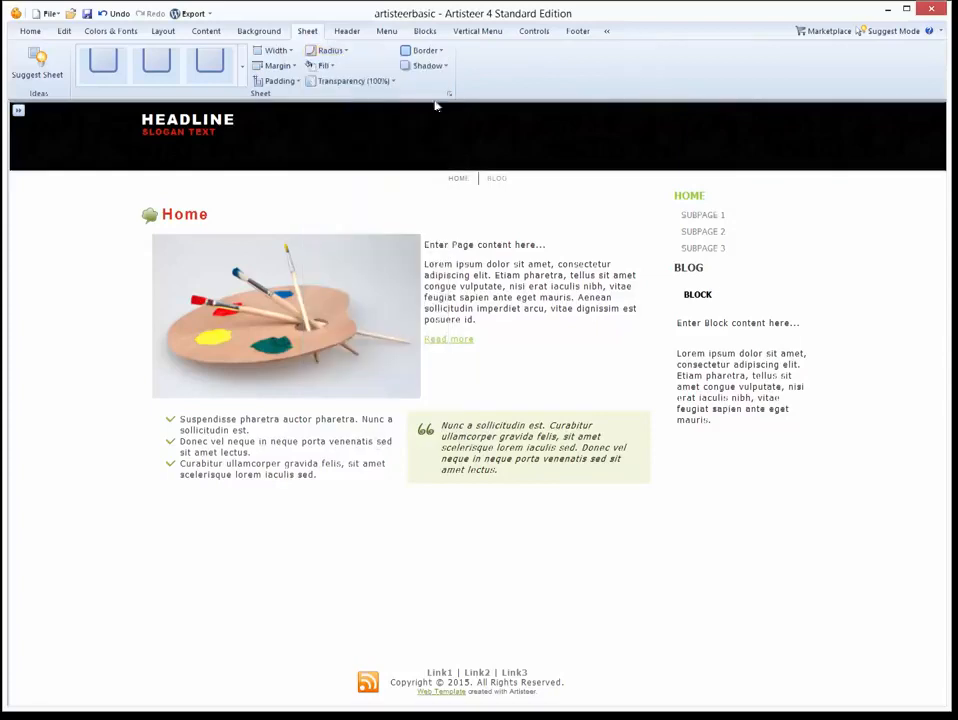
left_click(82, 75)
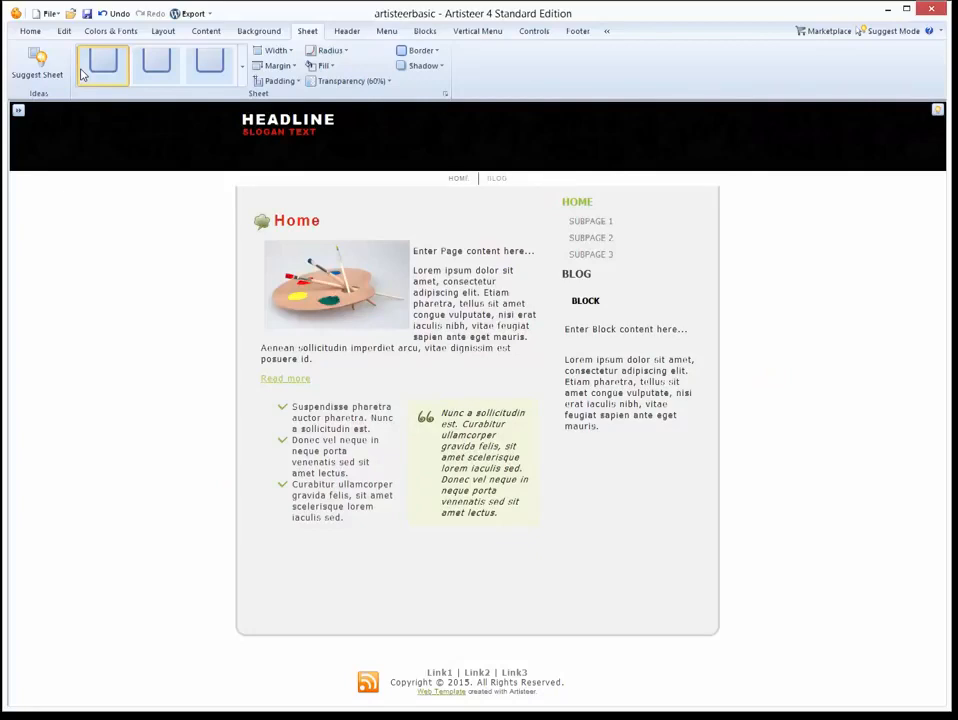
key("ctrl+z")
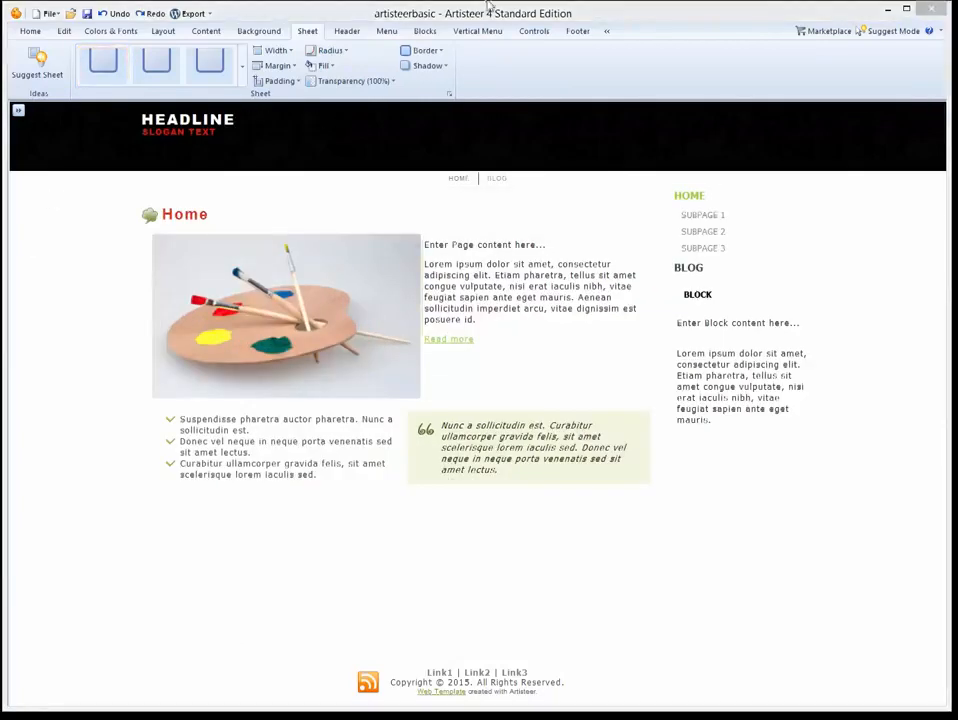
left_click(340, 34)
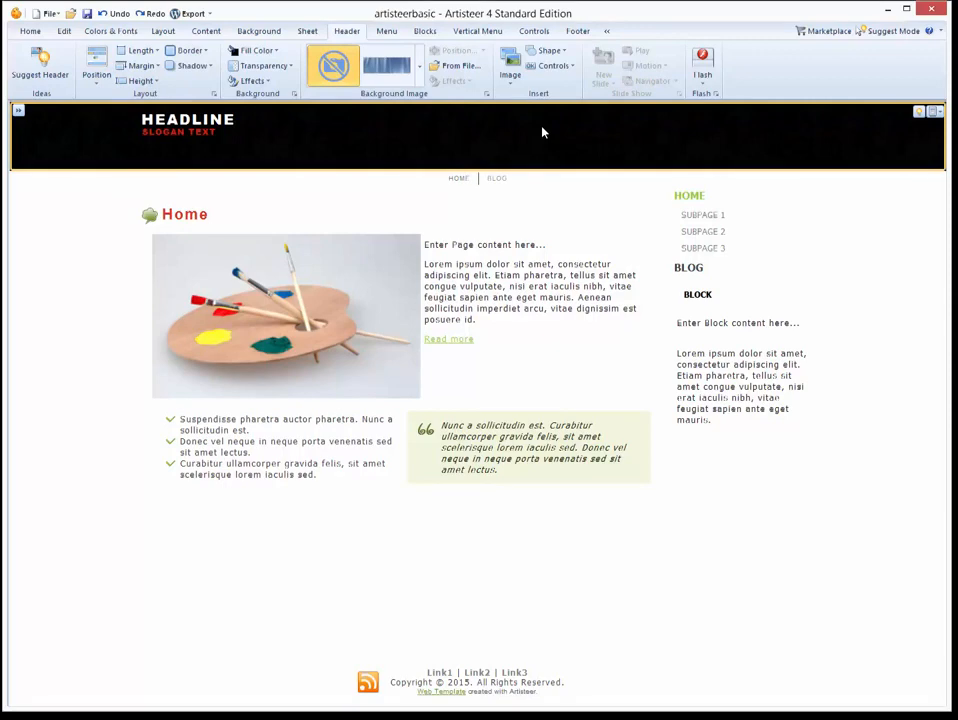
Preview money.jpg from Pictures as the header background, then cancel to keep it black.
left_click(455, 66)
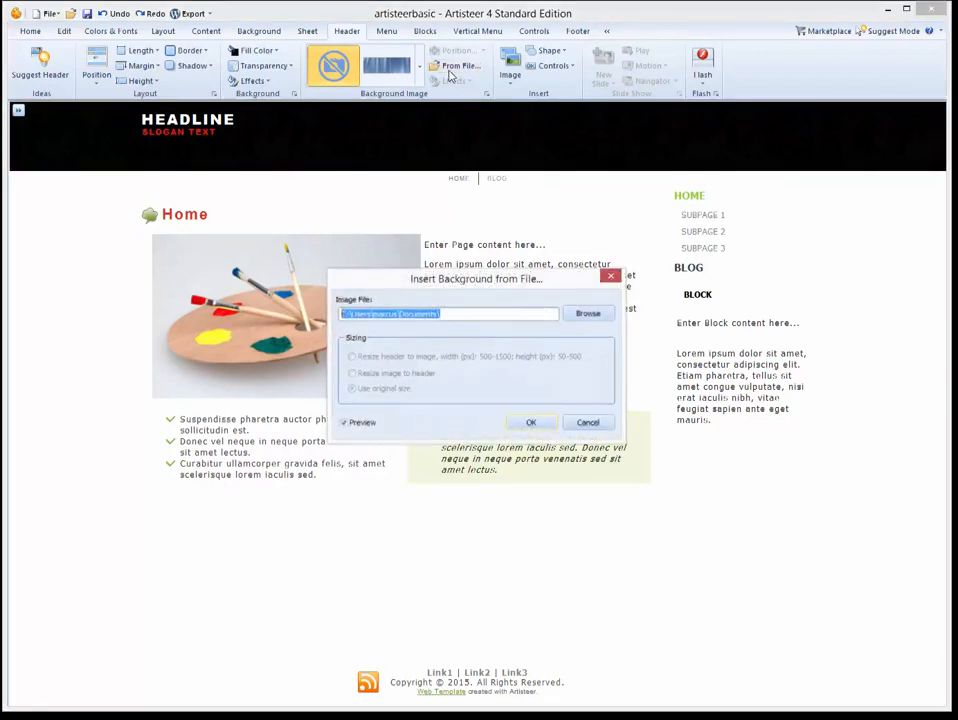
left_click(588, 316)
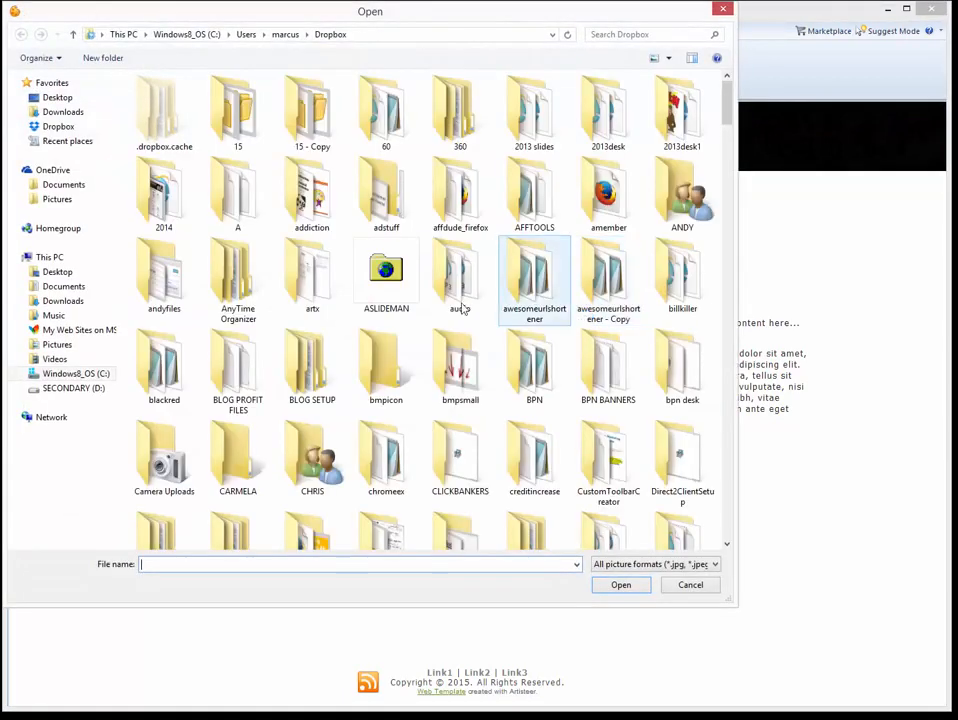
left_click(55, 344)
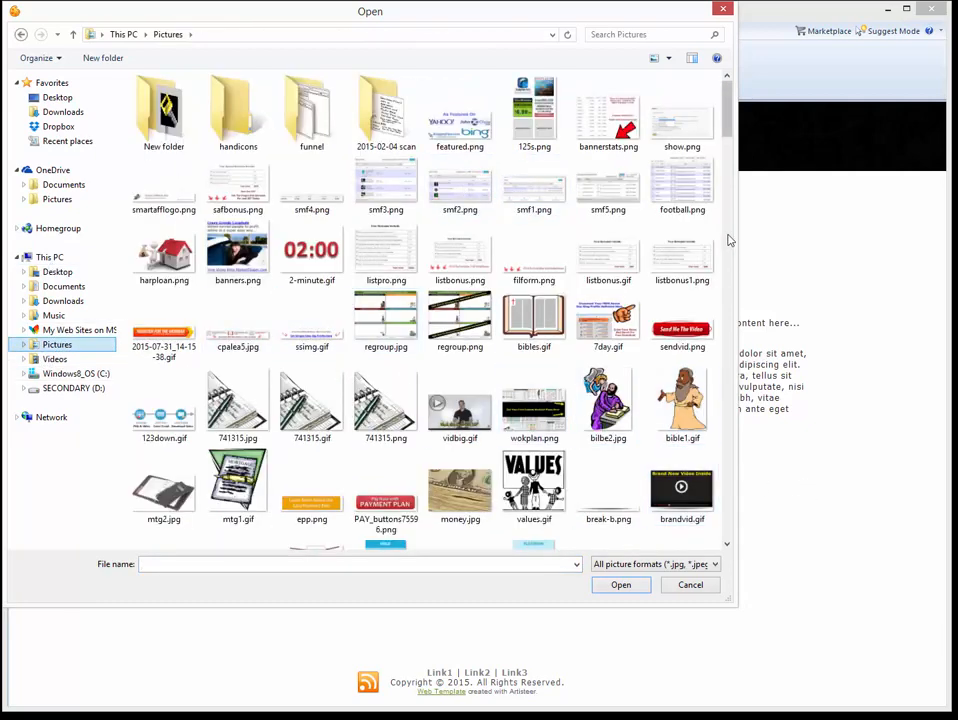
scroll(730, 133, "down", 1)
double_click(488, 487)
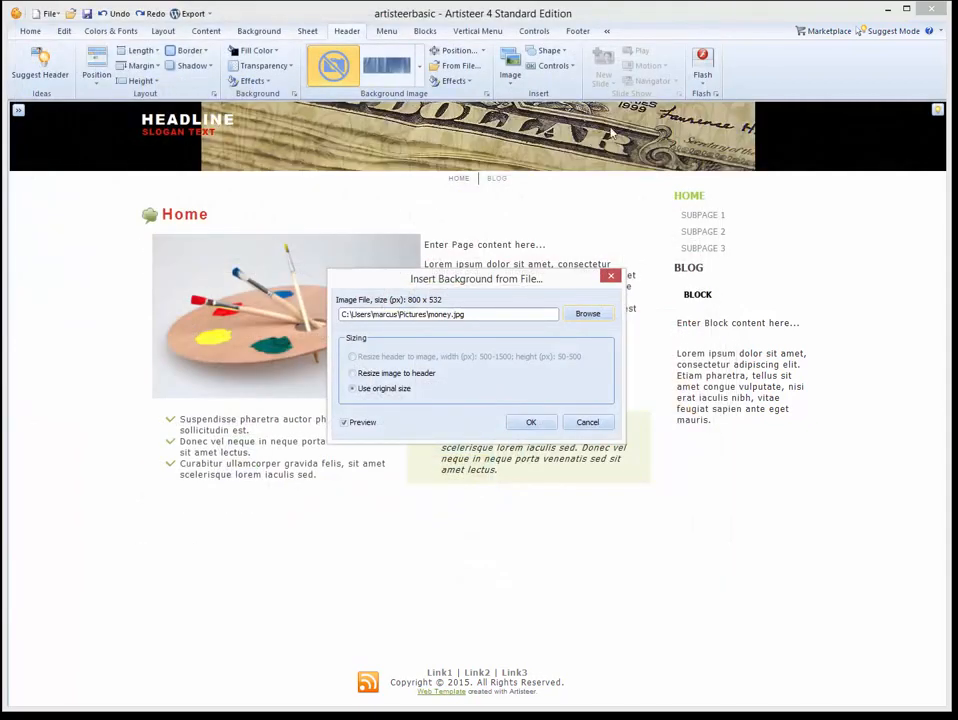
left_click(587, 422)
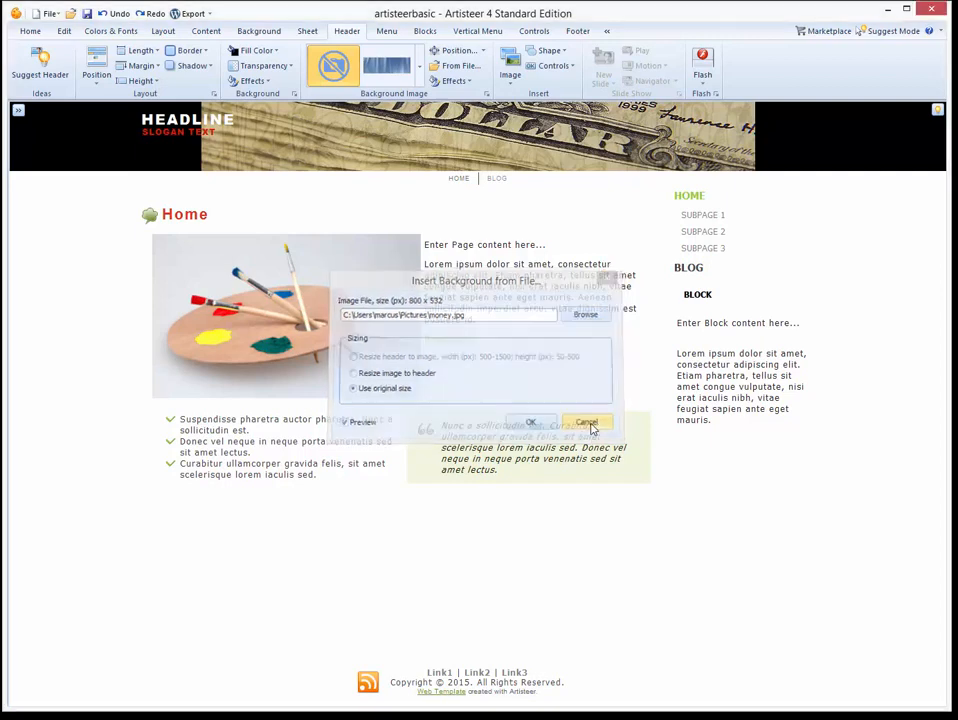
left_click(509, 74)
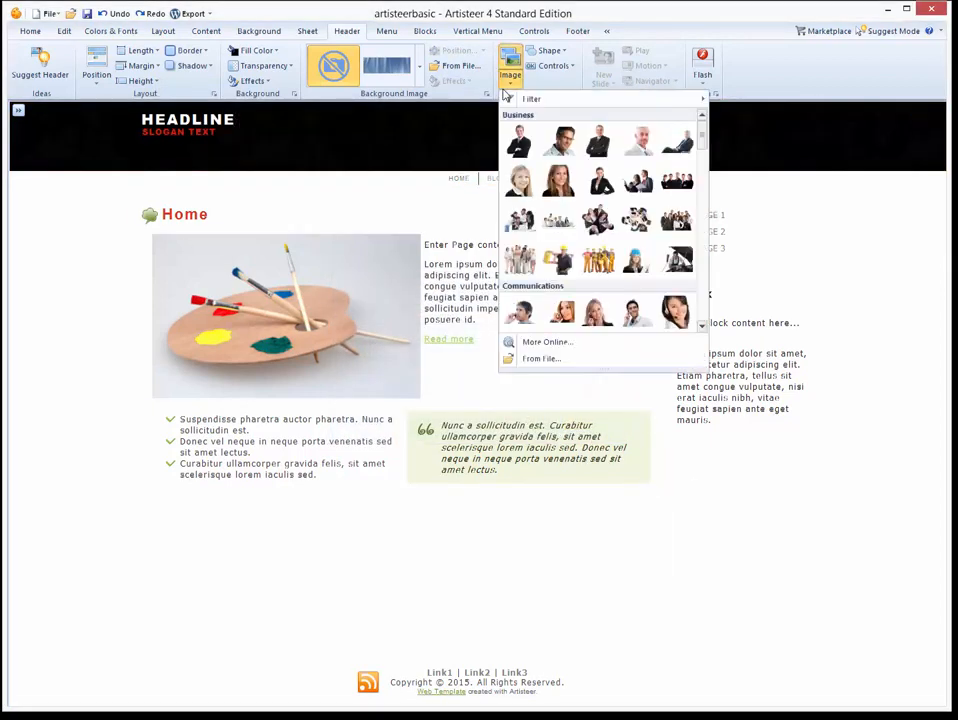
Insert harploan.png into the header, then delete it again.
left_click(544, 358)
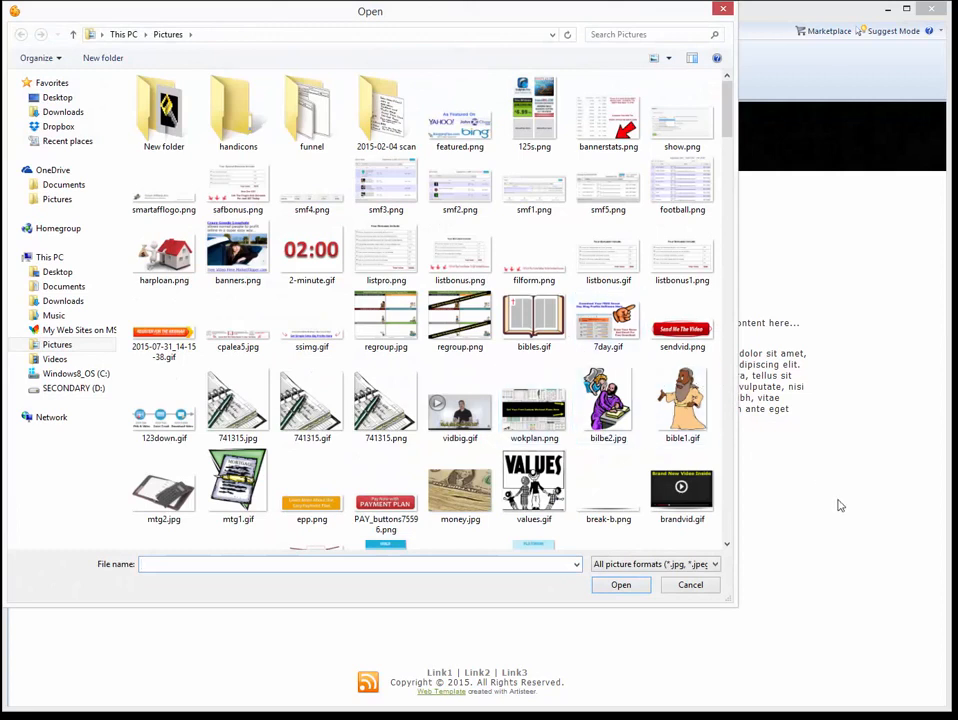
left_click(155, 258)
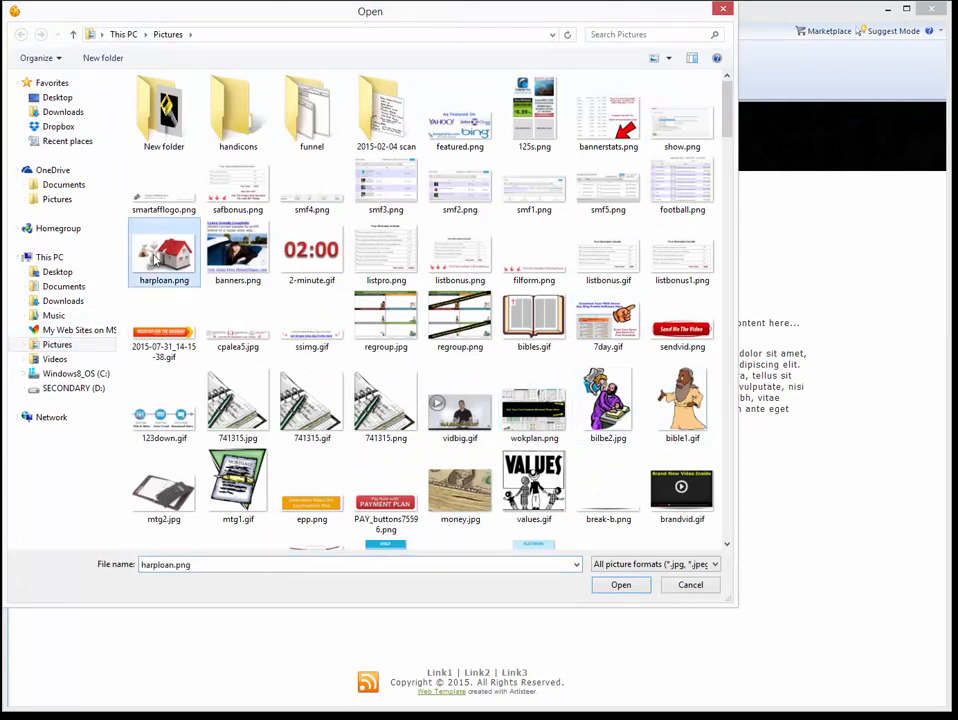
double_click(155, 258)
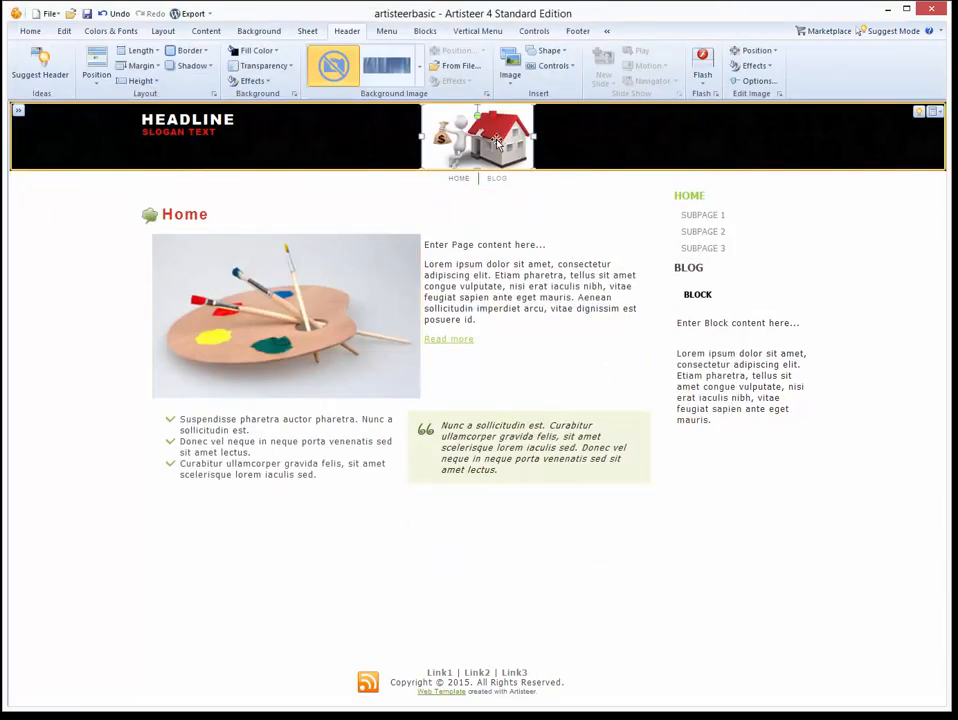
key("Delete")
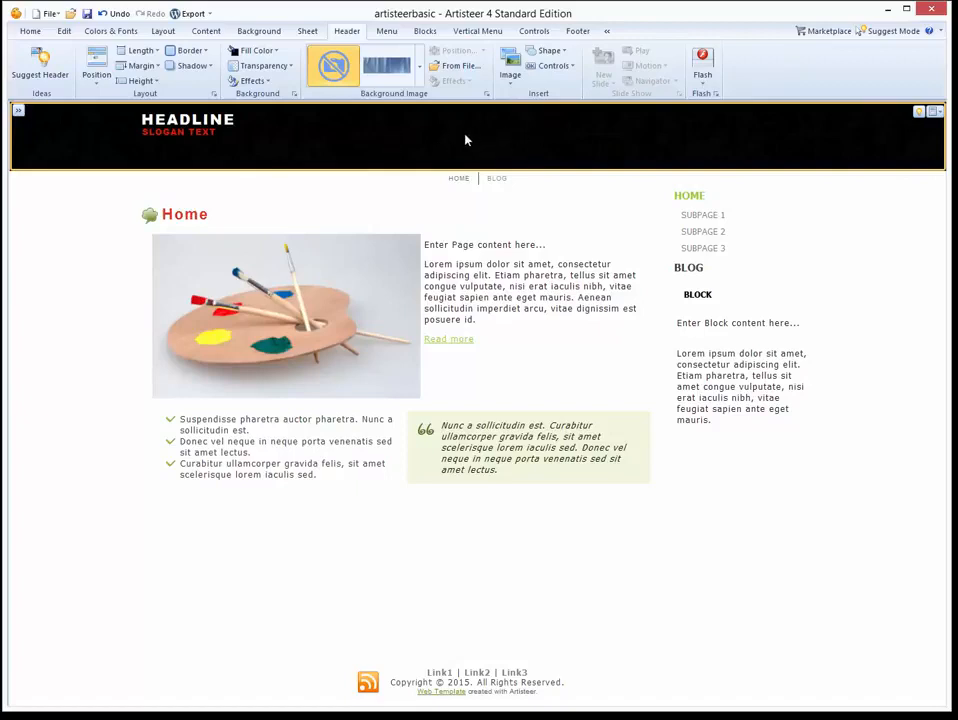
Fill the header background with a dark green swatch.
left_click(257, 50)
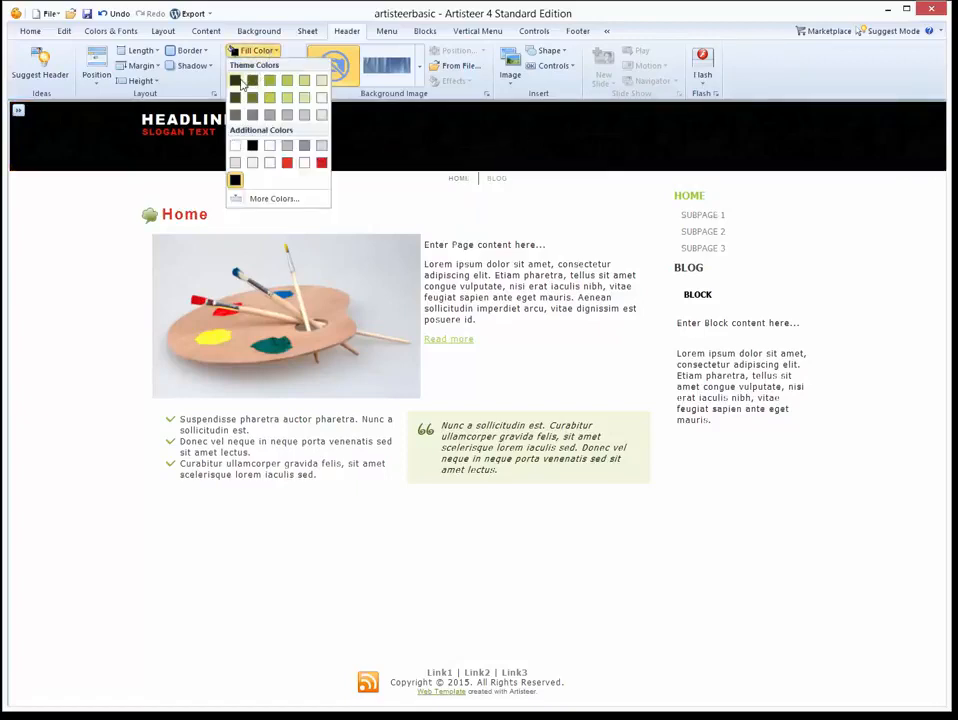
left_click(242, 82)
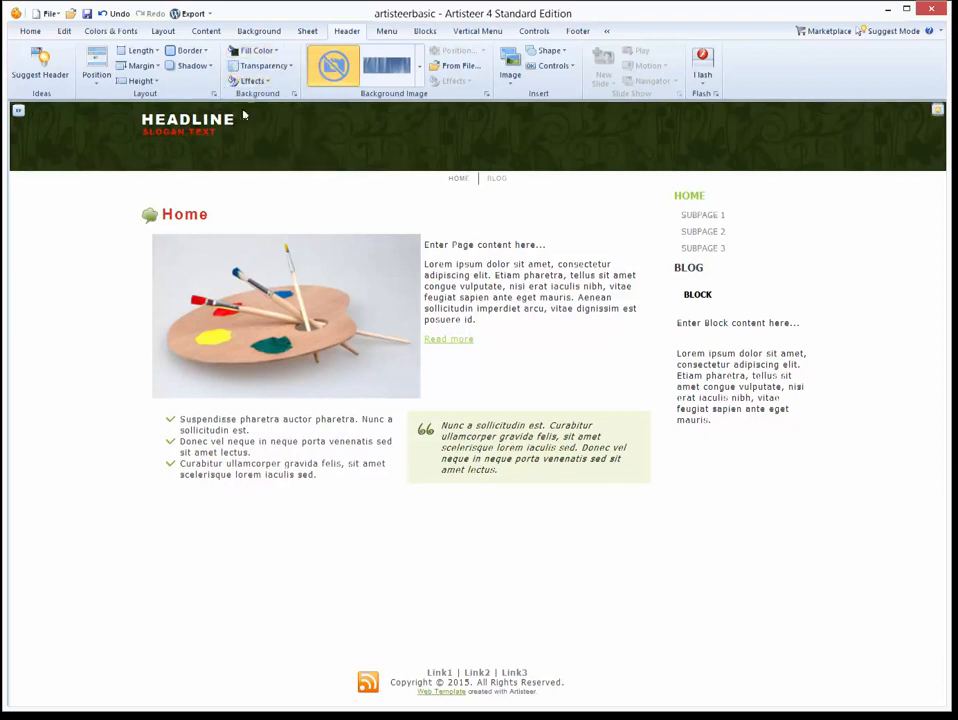
left_click(265, 84)
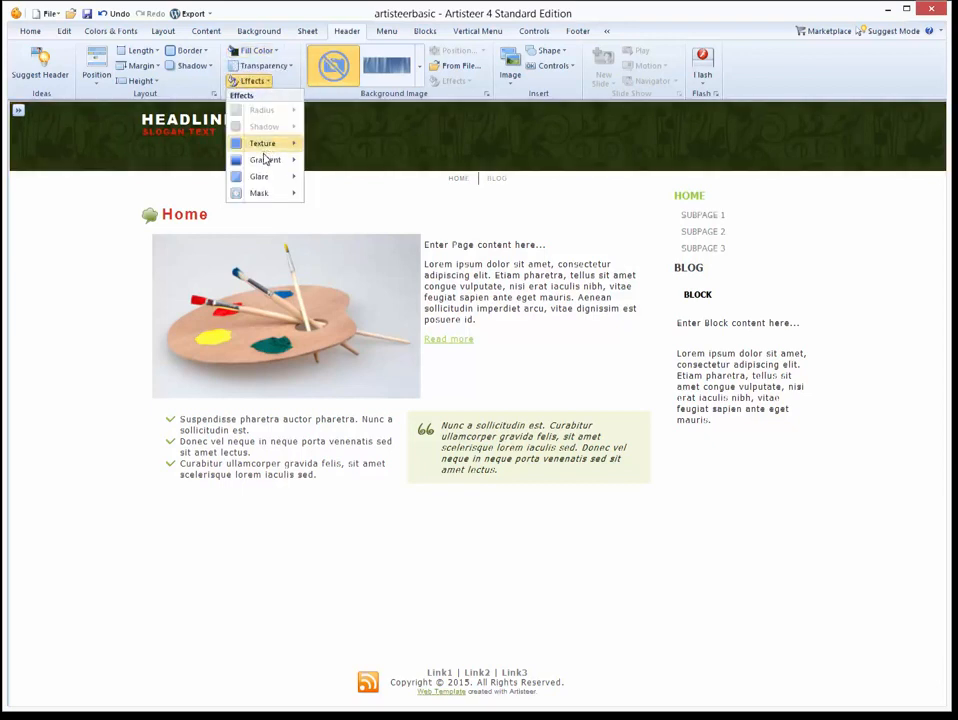
Try No Texture and a vertical gradient on the header, then undo both back to black.
mouse_move(265, 142)
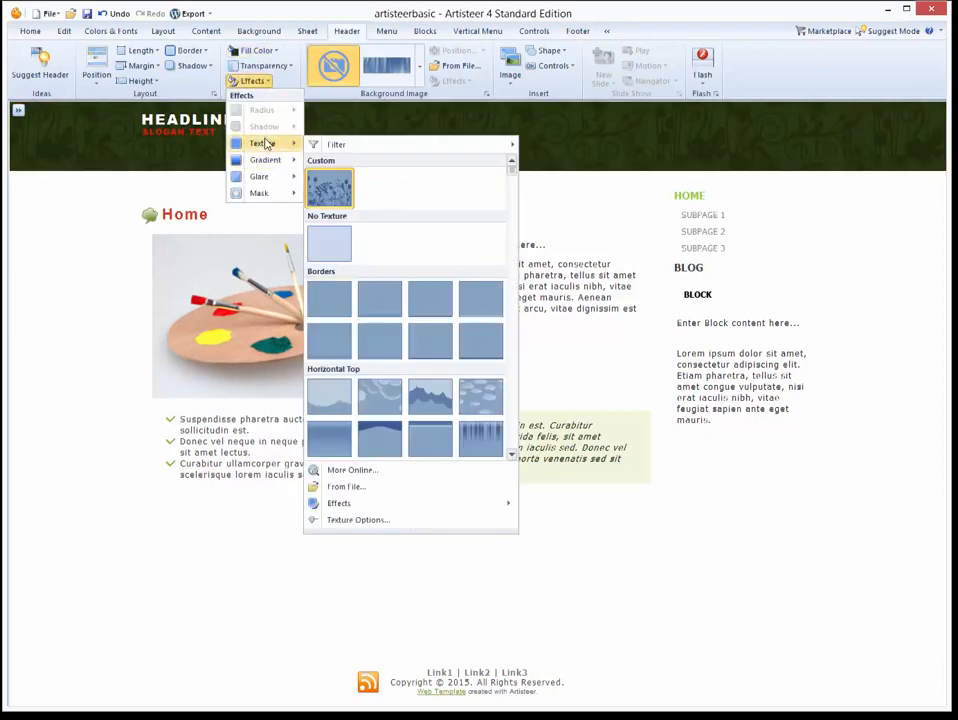
left_click(326, 236)
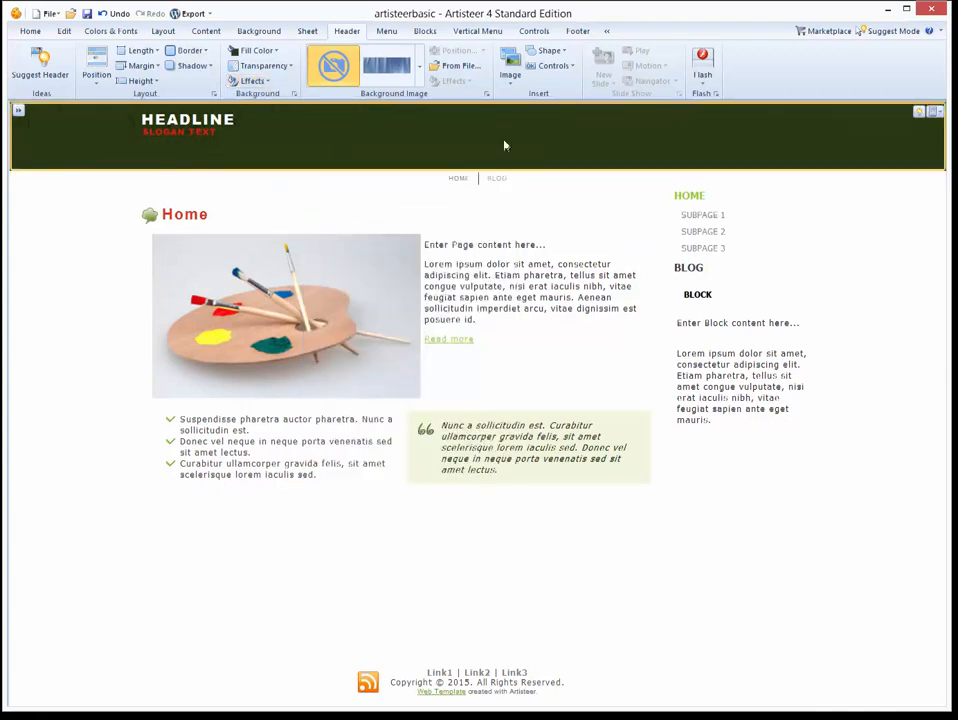
left_click(252, 80)
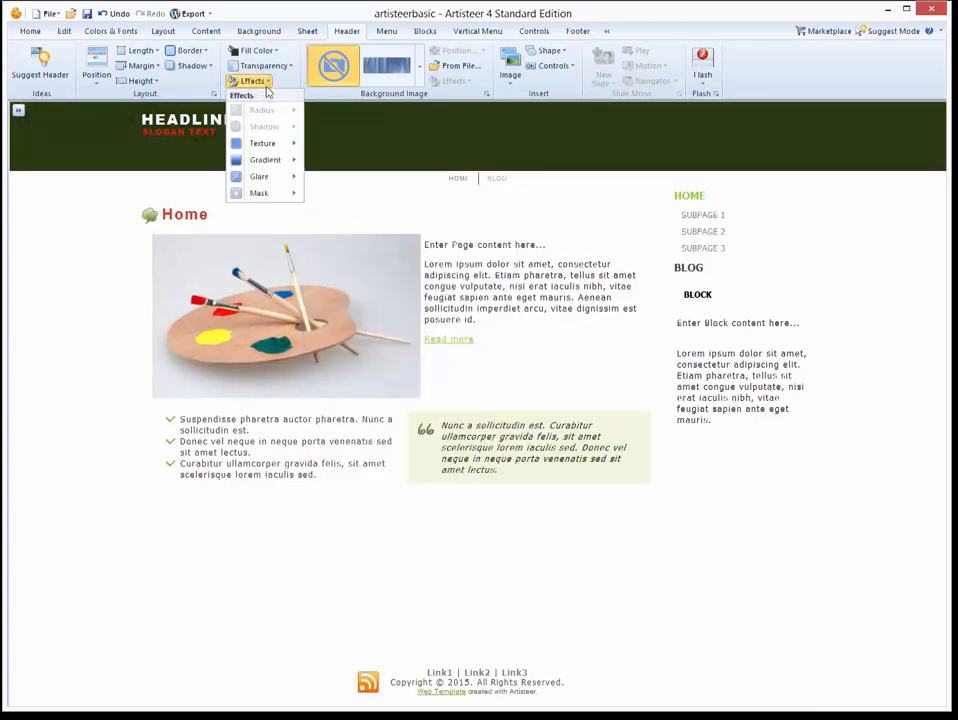
mouse_move(265, 161)
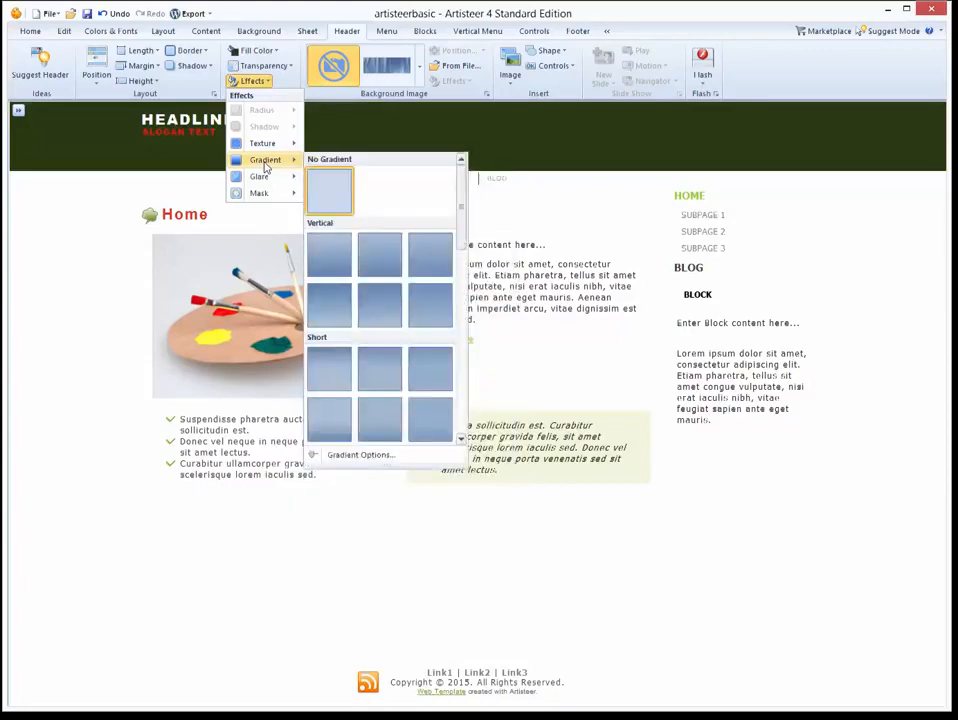
left_click(384, 298)
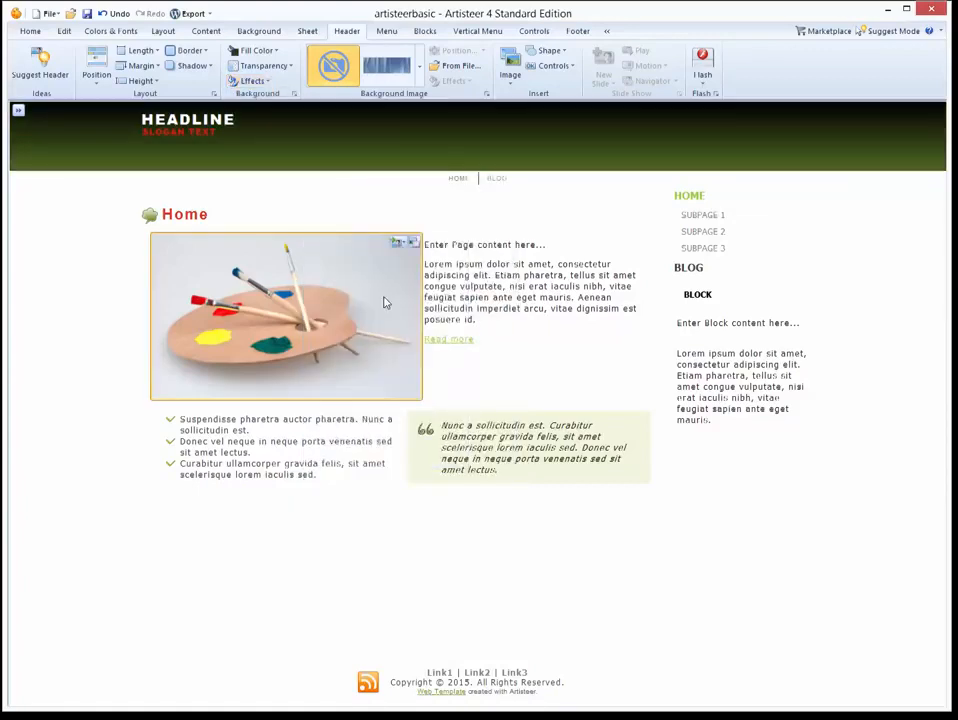
key("ctrl+z")
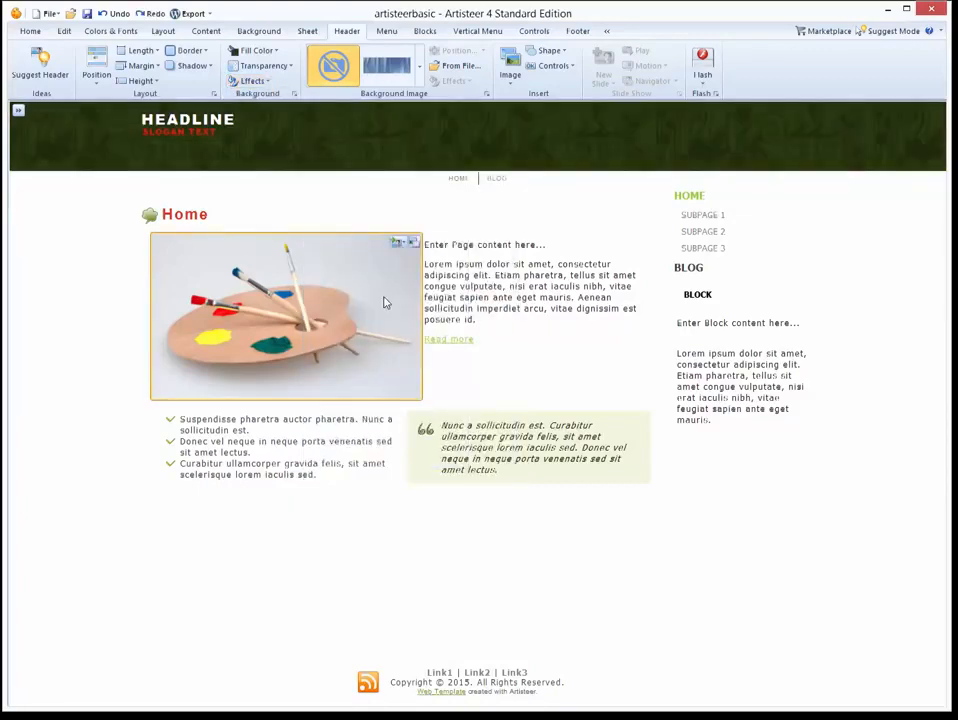
key("ctrl+z")
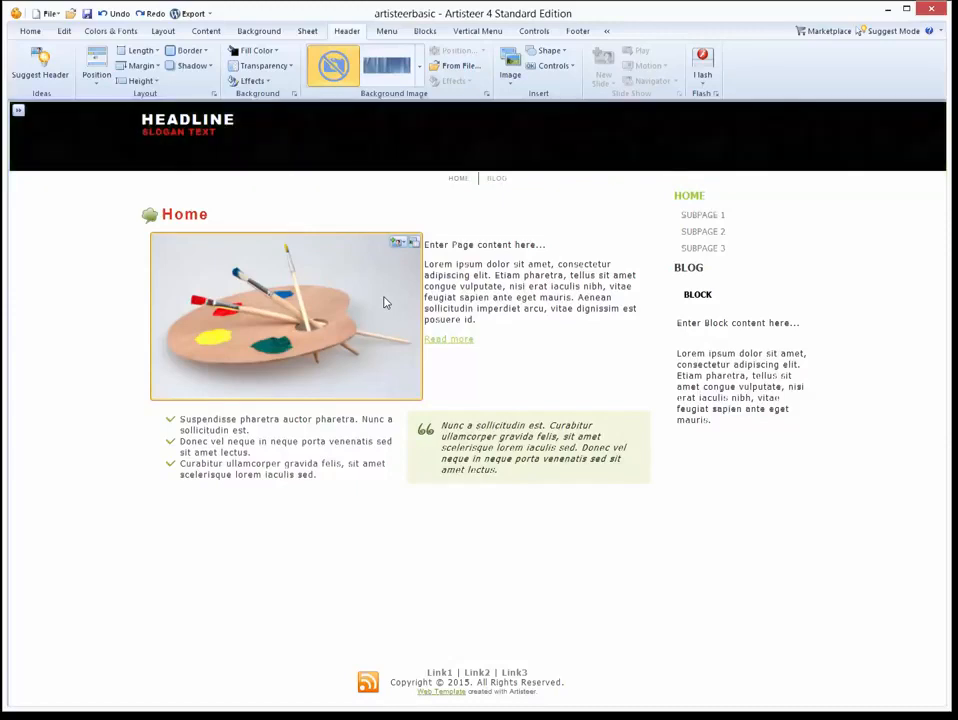
left_click(290, 116)
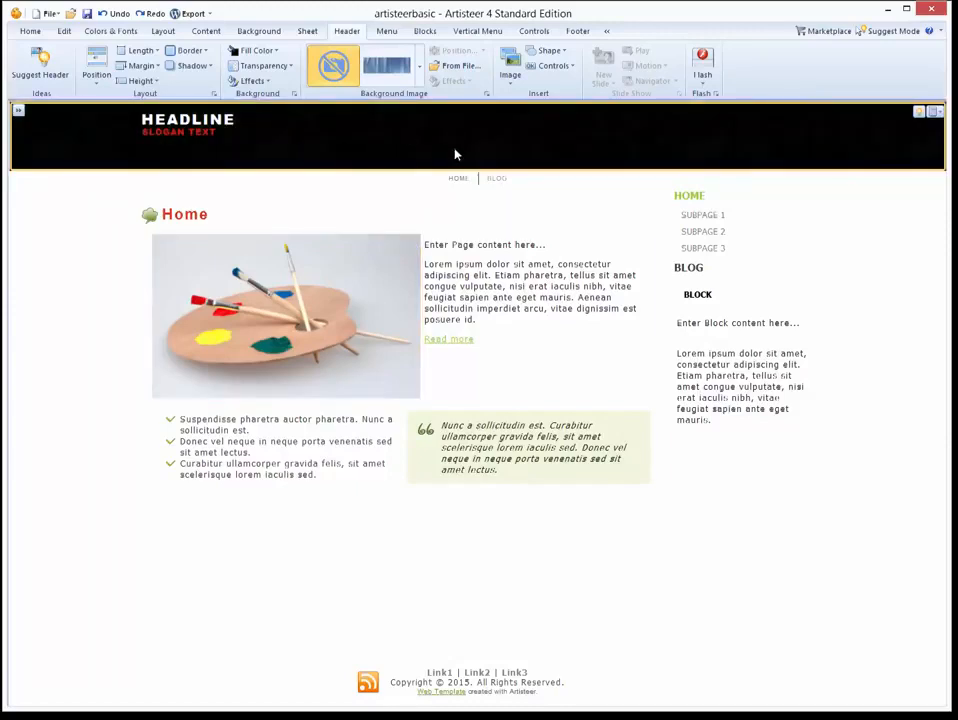
Insert the mtg1.gif clip-art image into the header from file.
left_click(511, 72)
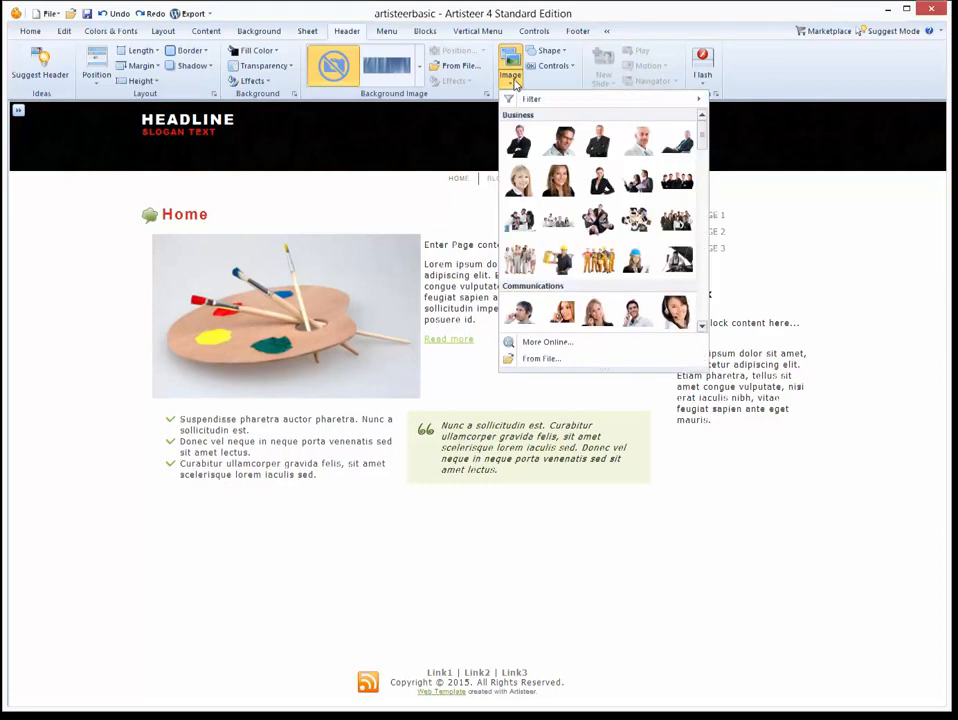
left_click(544, 359)
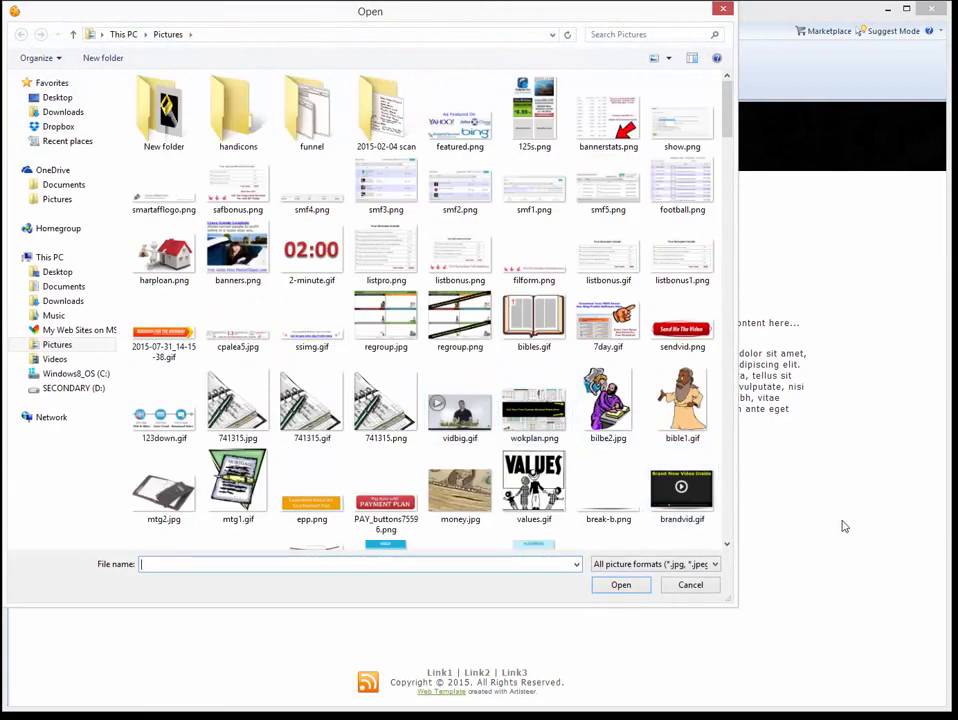
left_click_drag(730, 123, 730, 148)
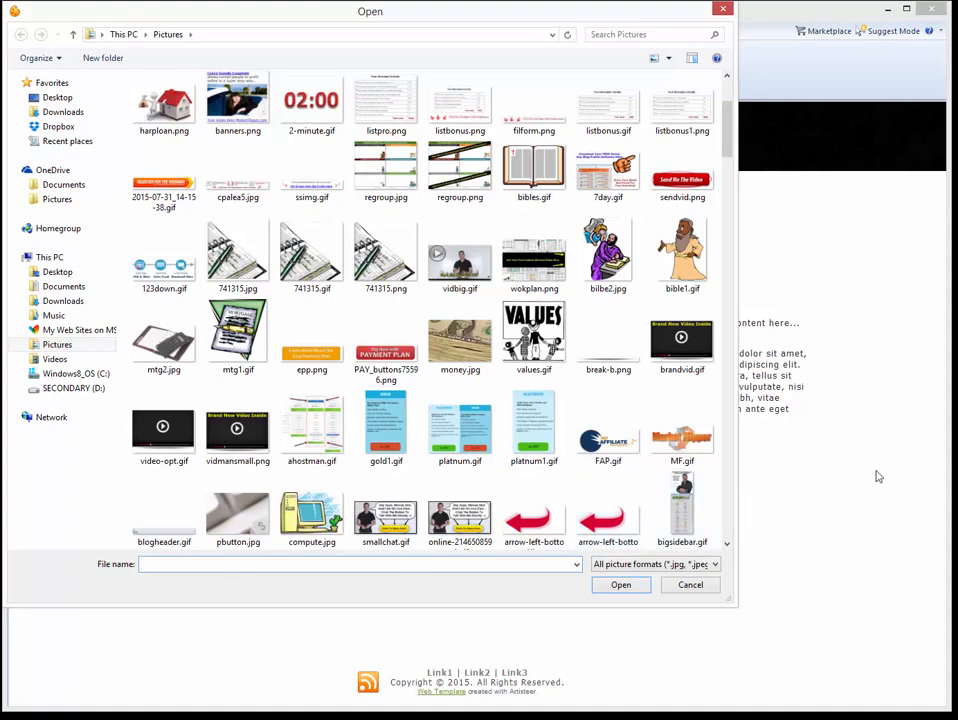
double_click(230, 340)
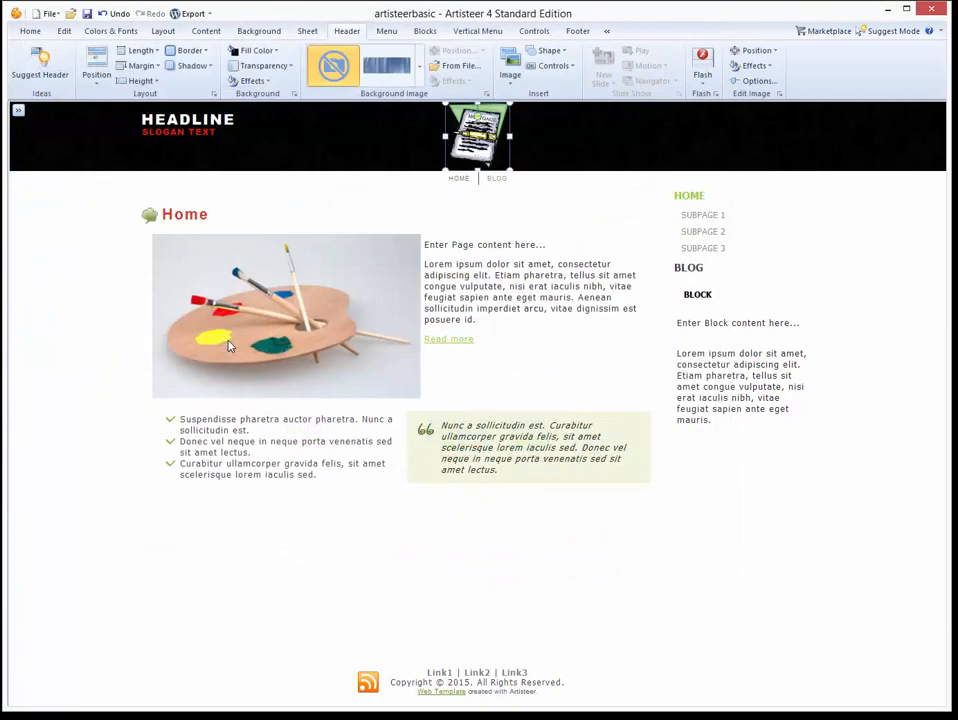
left_click(375, 112)
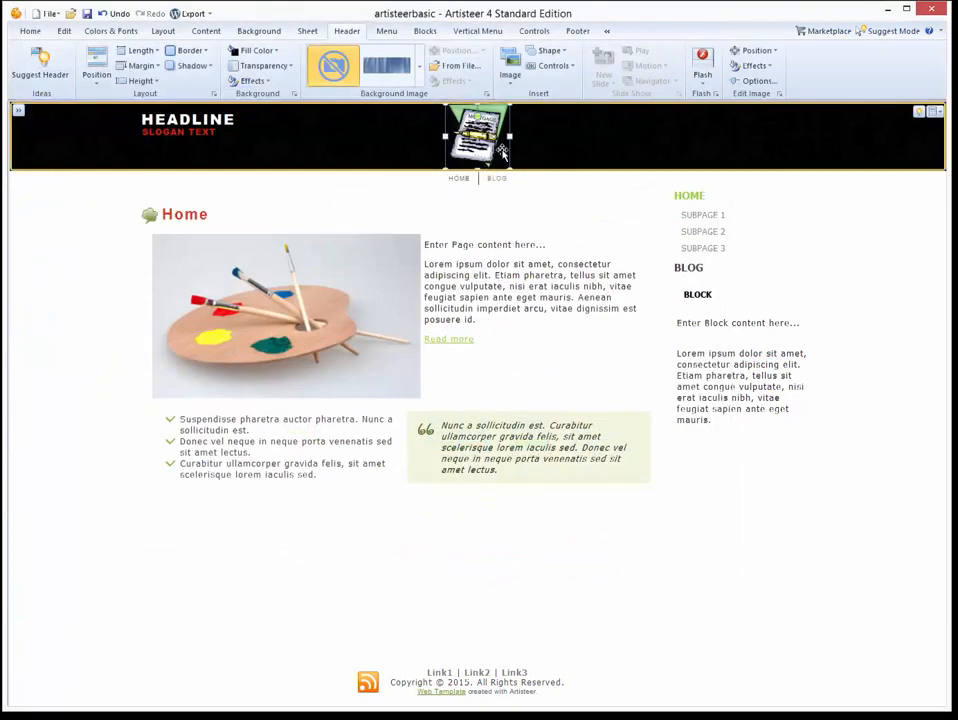
Place the mtg1.gif logo at the header's left with HEADLINE and slogan beside it.
left_click_drag(475, 135, 157, 137)
left_click(228, 120)
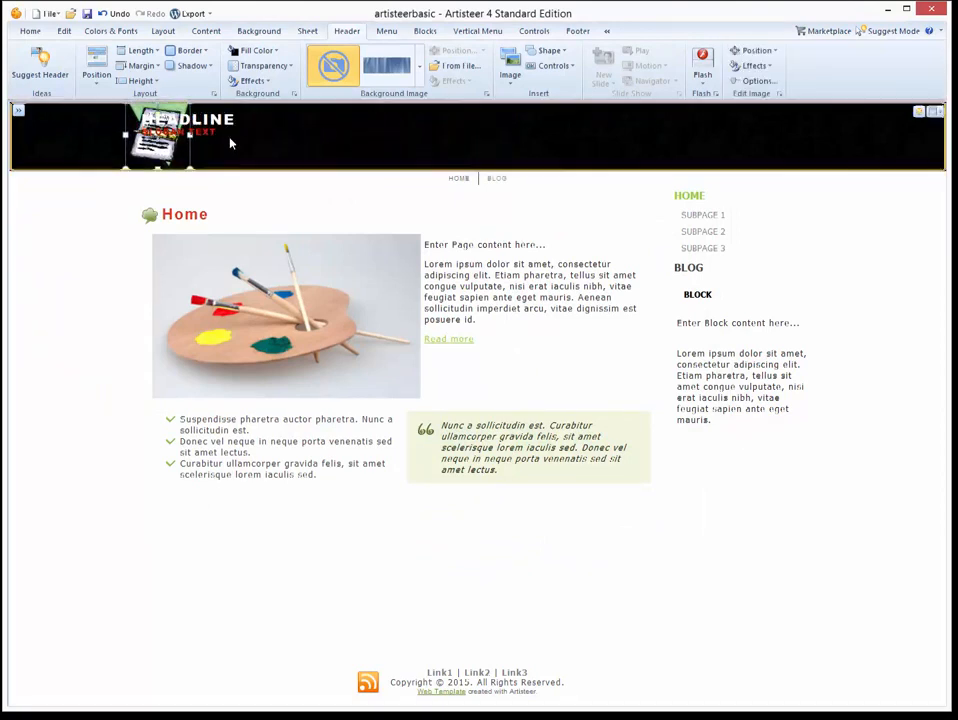
left_click_drag(228, 120, 254, 134)
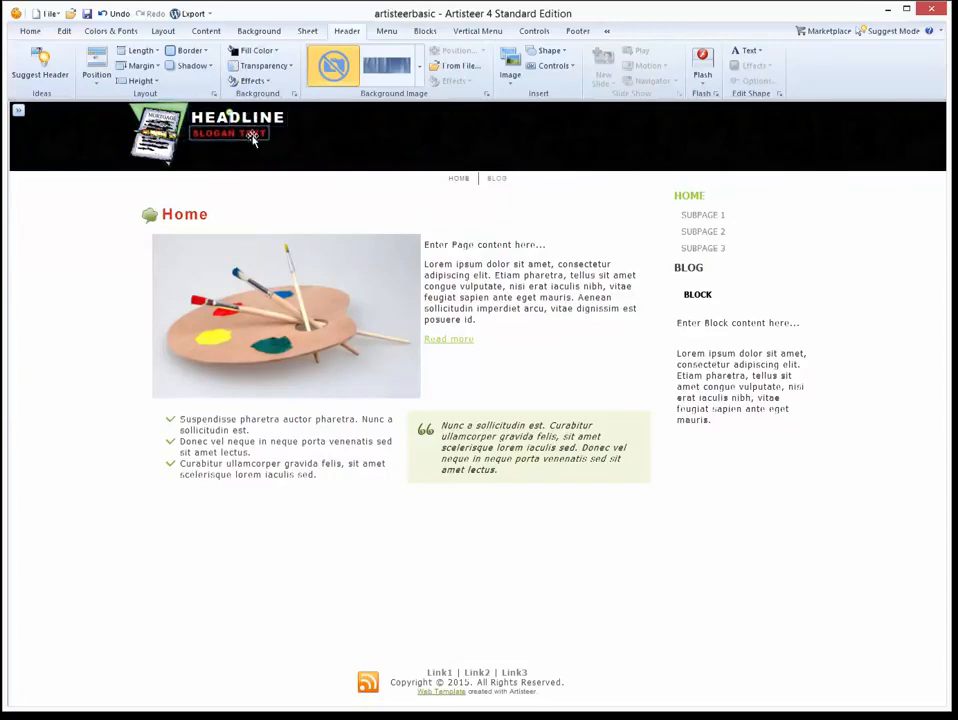
left_click(150, 140)
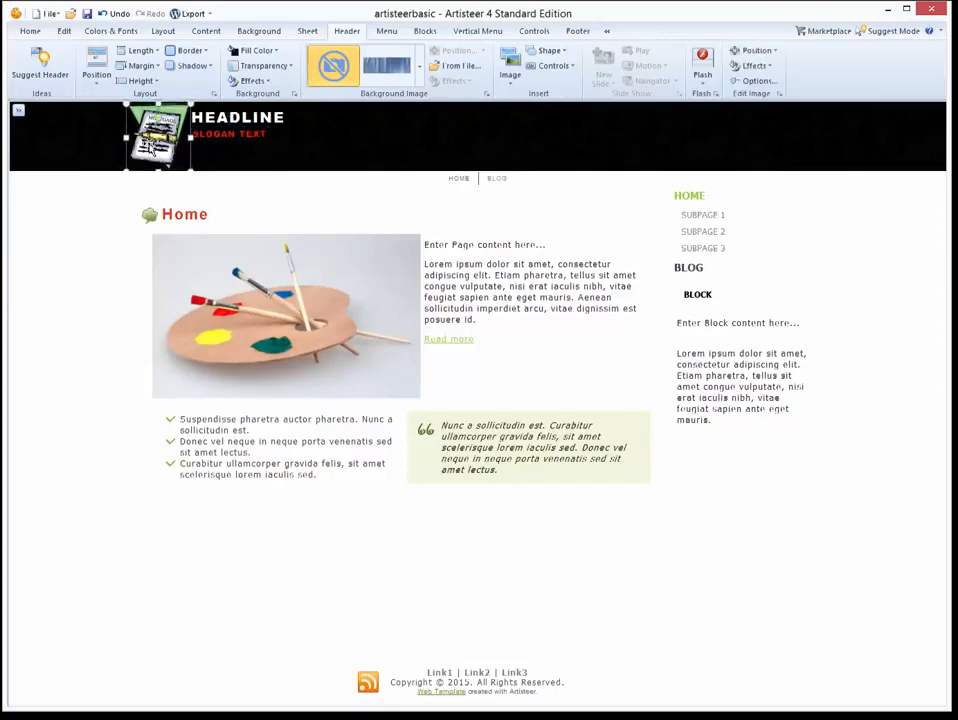
left_click(60, 344)
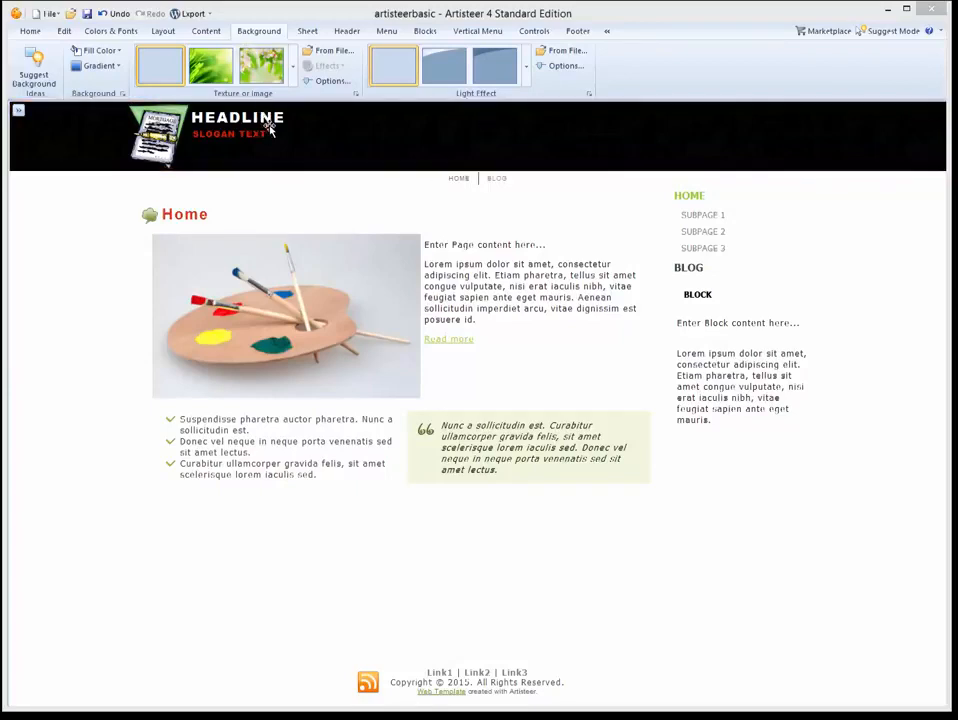
Switch from the Content tools to the Layout tools without changing the template.
left_click(404, 190)
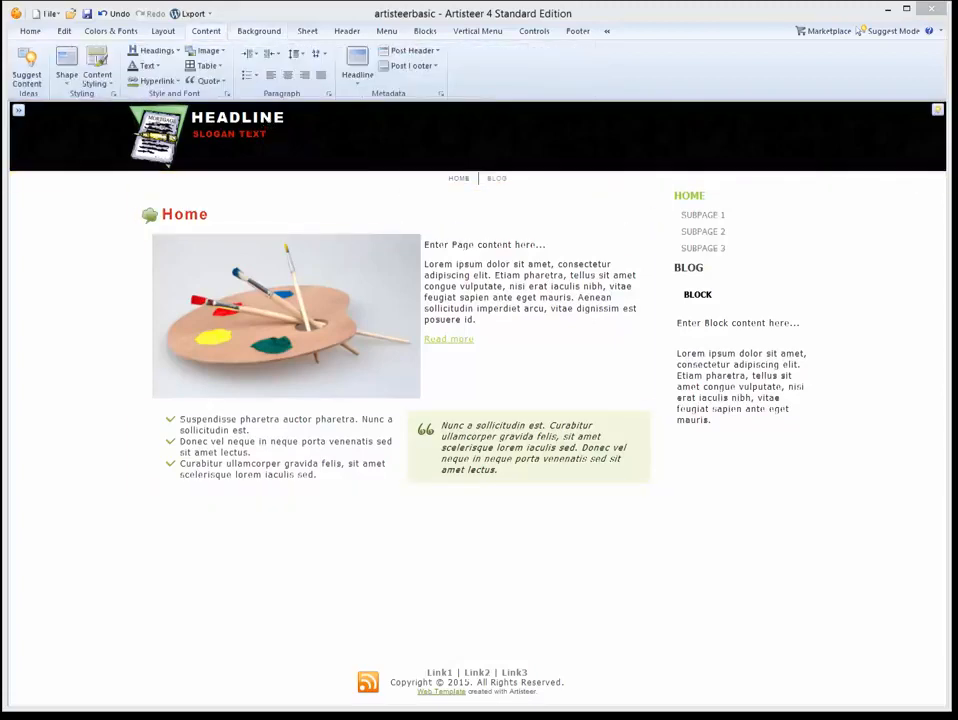
left_click(163, 31)
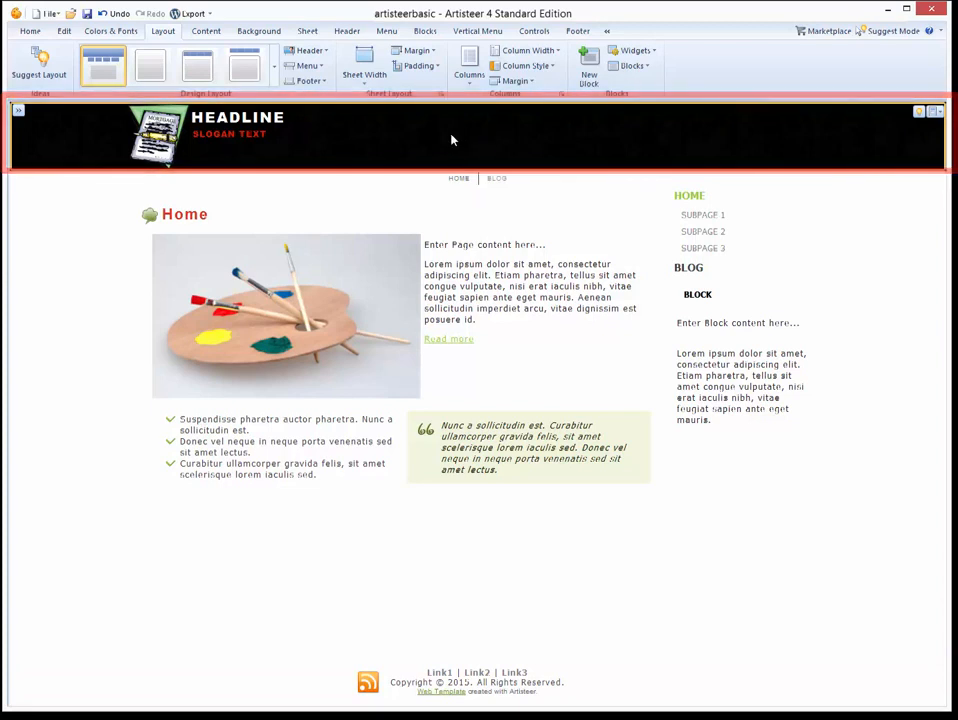
mouse_move(452, 180)
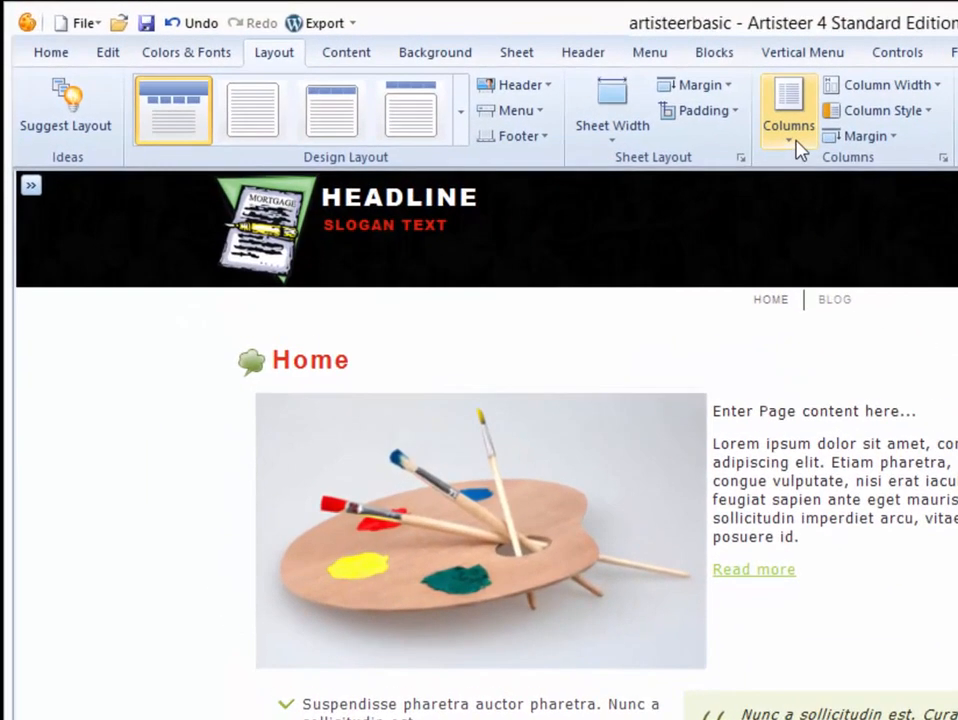
Keep the two-column layout and widen Column 2, the right sidebar, to 325 px.
left_click(472, 85)
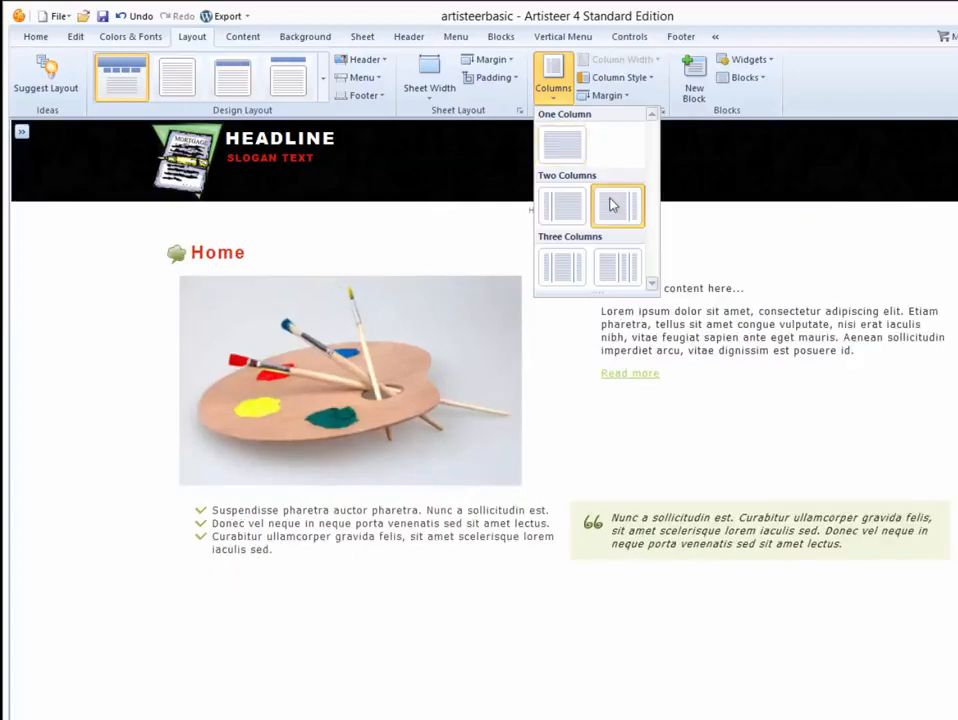
left_click(650, 60)
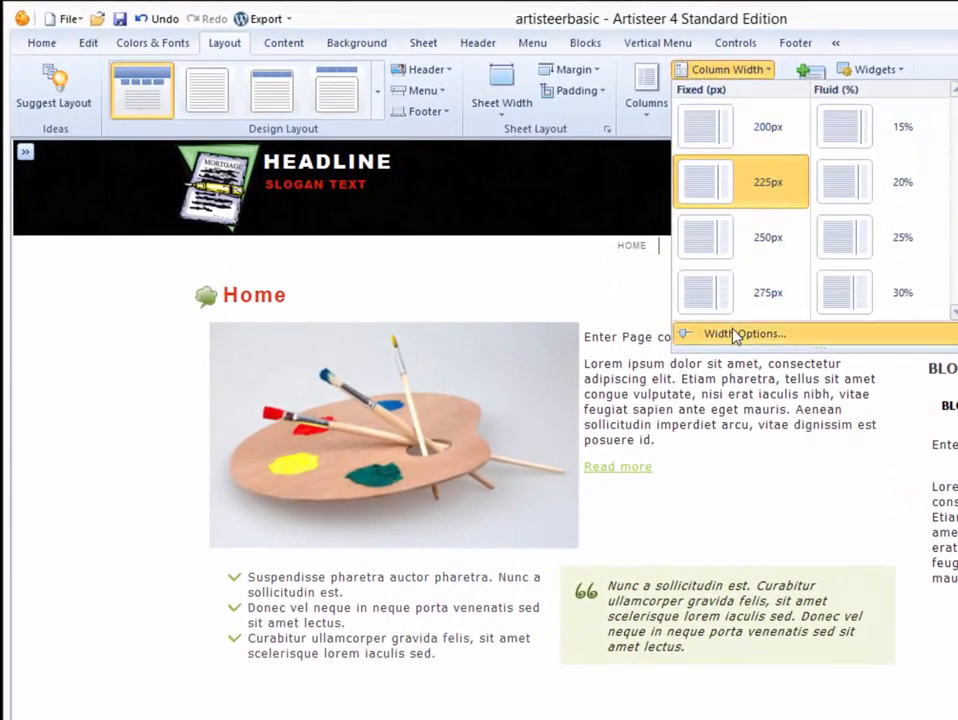
left_click(735, 335)
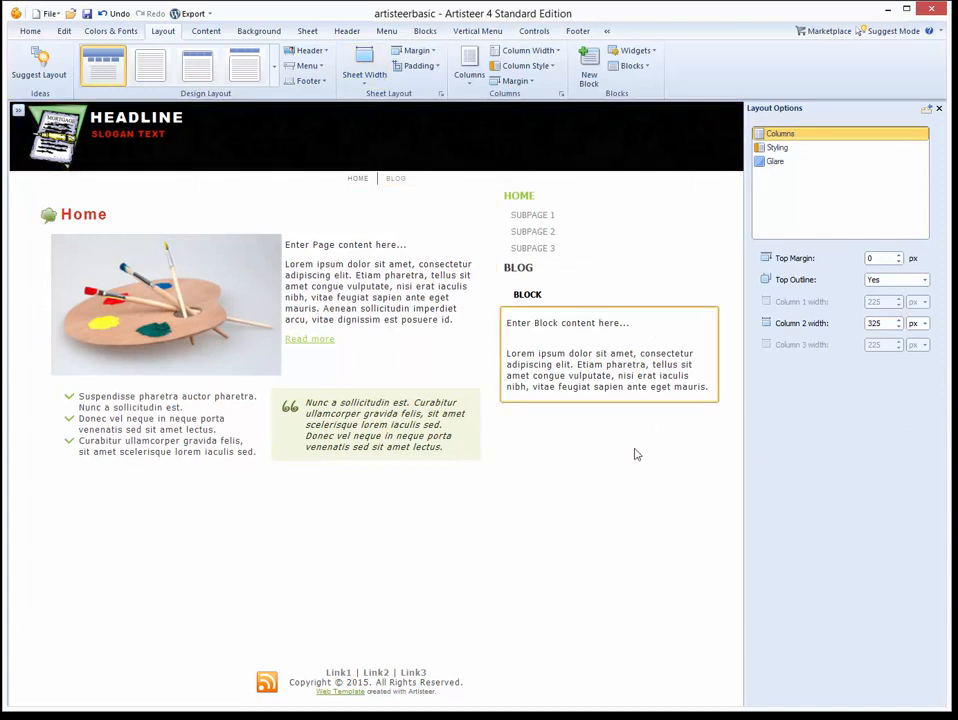
left_click(296, 594)
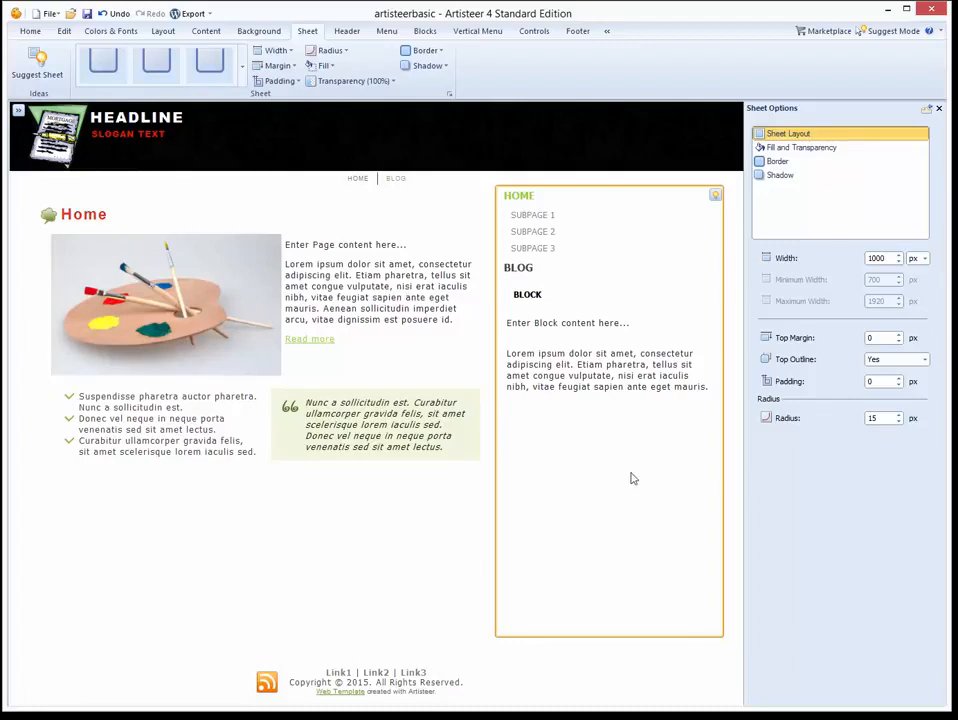
left_click(940, 110)
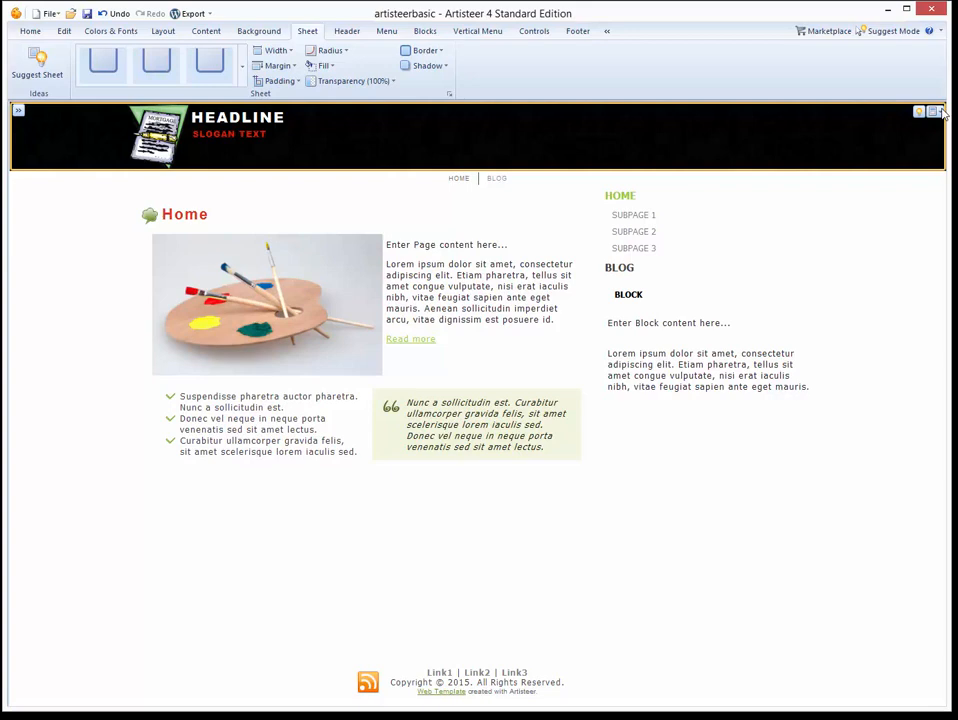
left_click(383, 33)
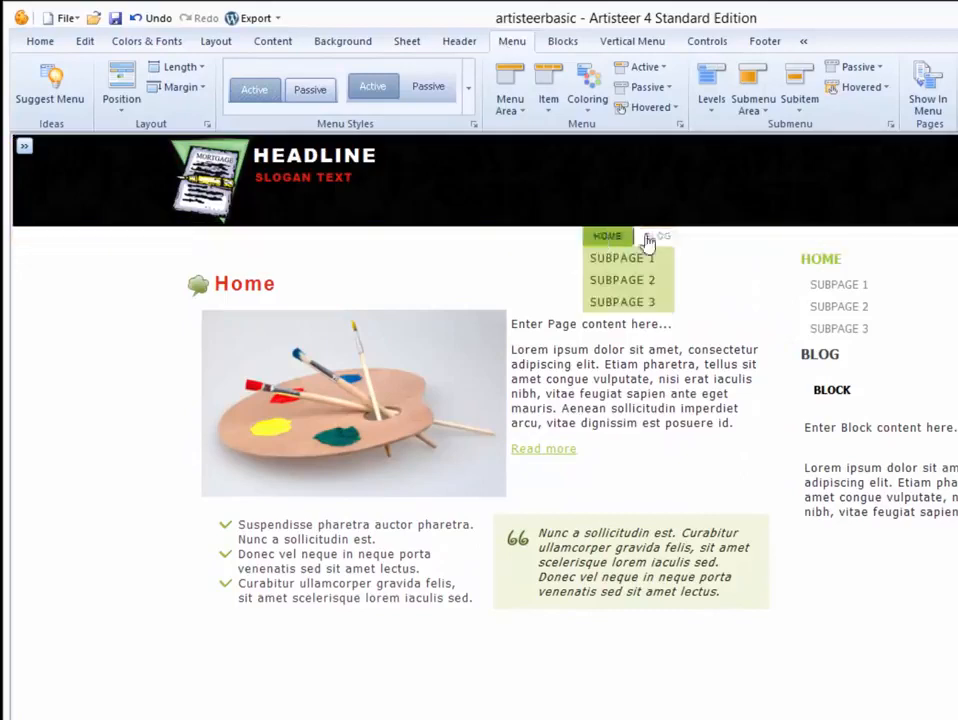
Try a boxed tab style on the HOME | BLOG menu, then switch it to a plain style.
mouse_move(610, 243)
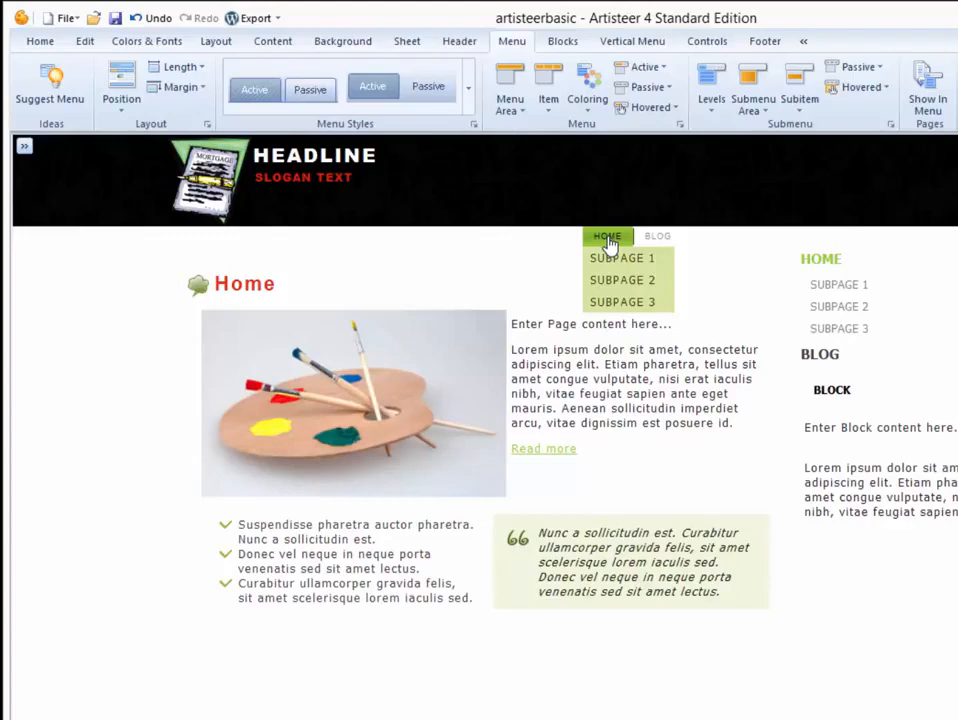
left_click(468, 88)
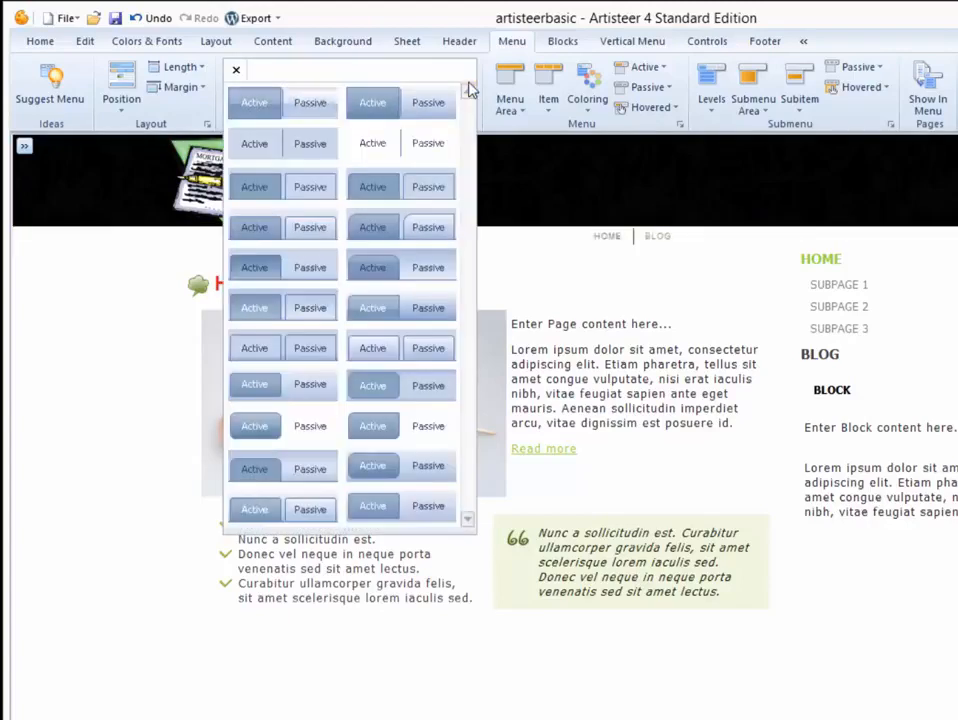
left_click(312, 150)
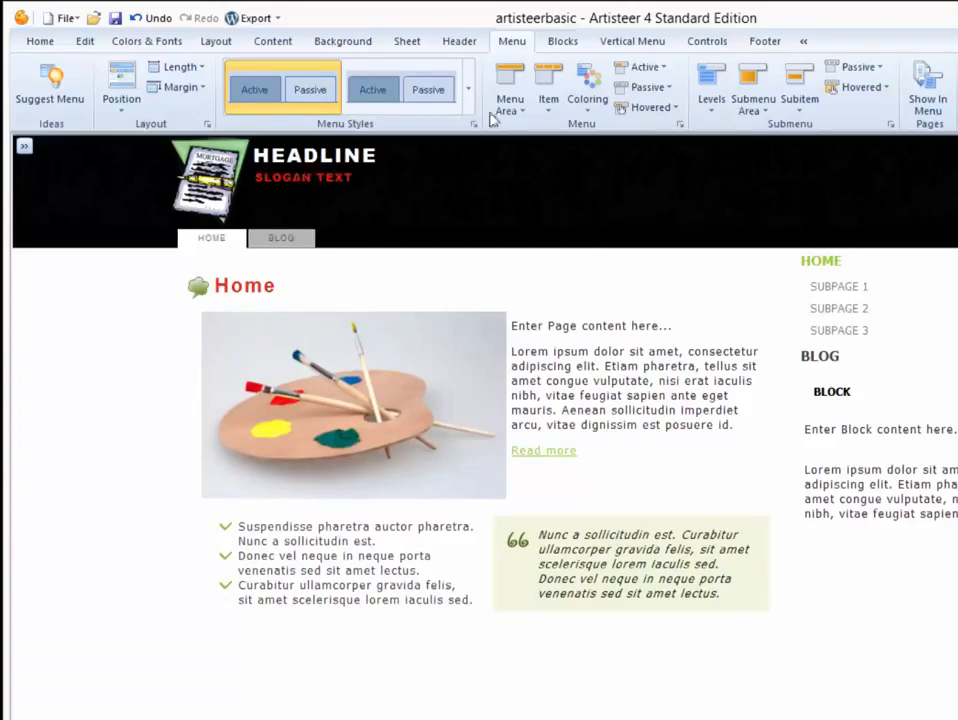
left_click(469, 90)
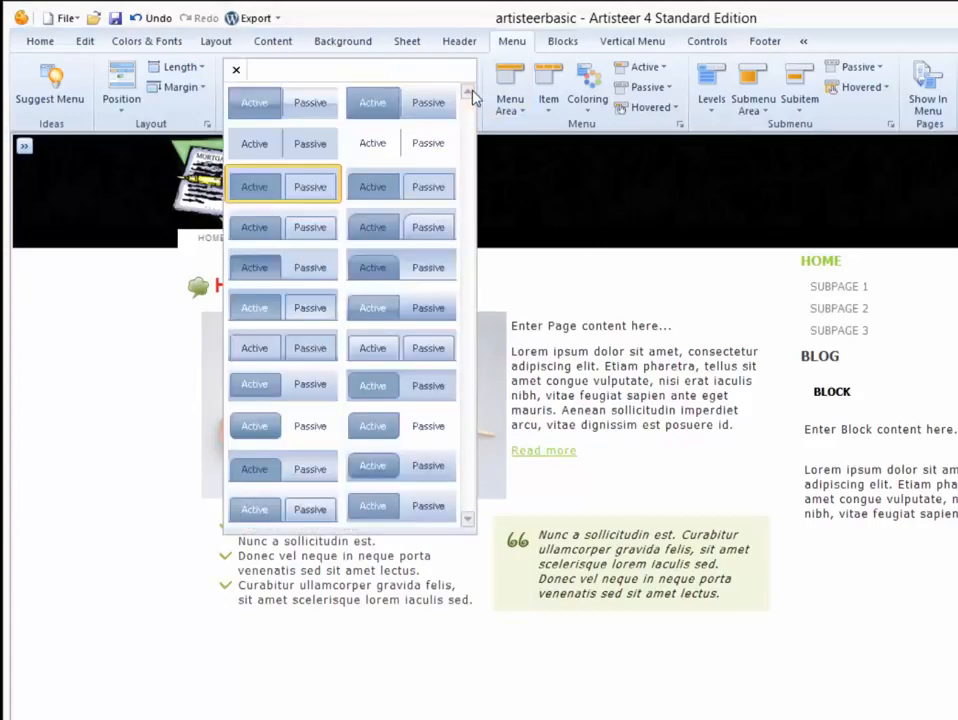
left_click(398, 148)
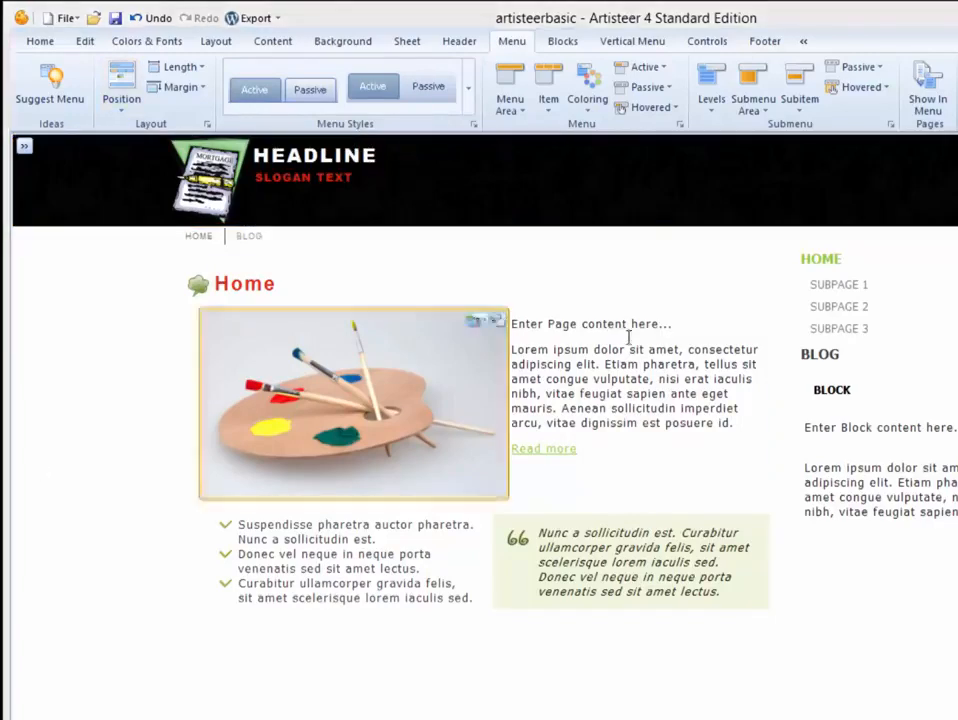
Centre-align the HOME | BLOG menu items across the page.
left_click(549, 110)
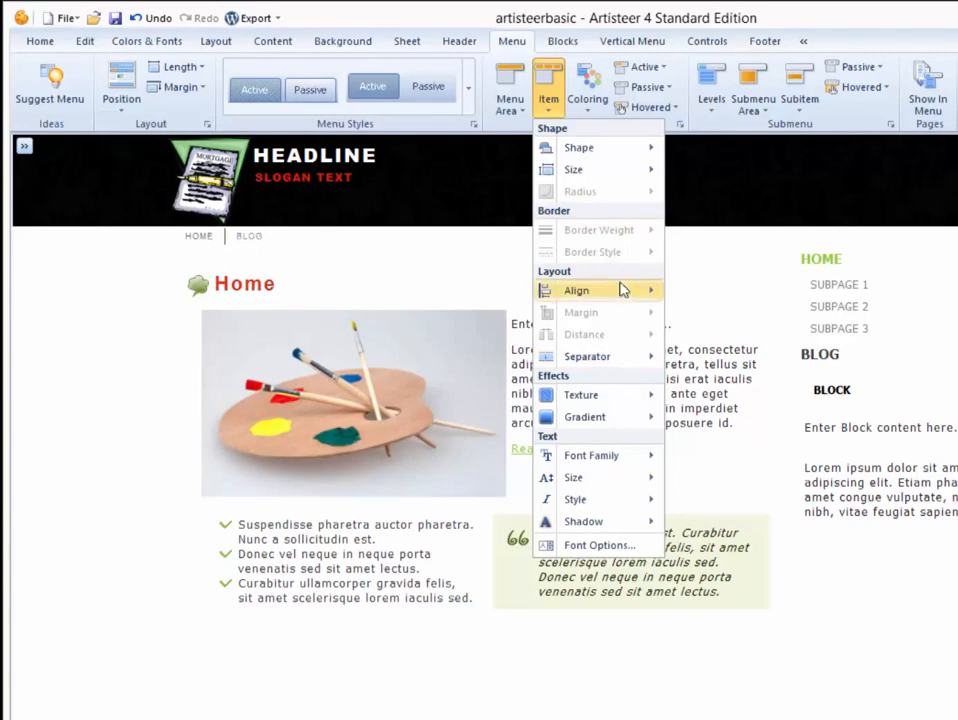
mouse_move(621, 290)
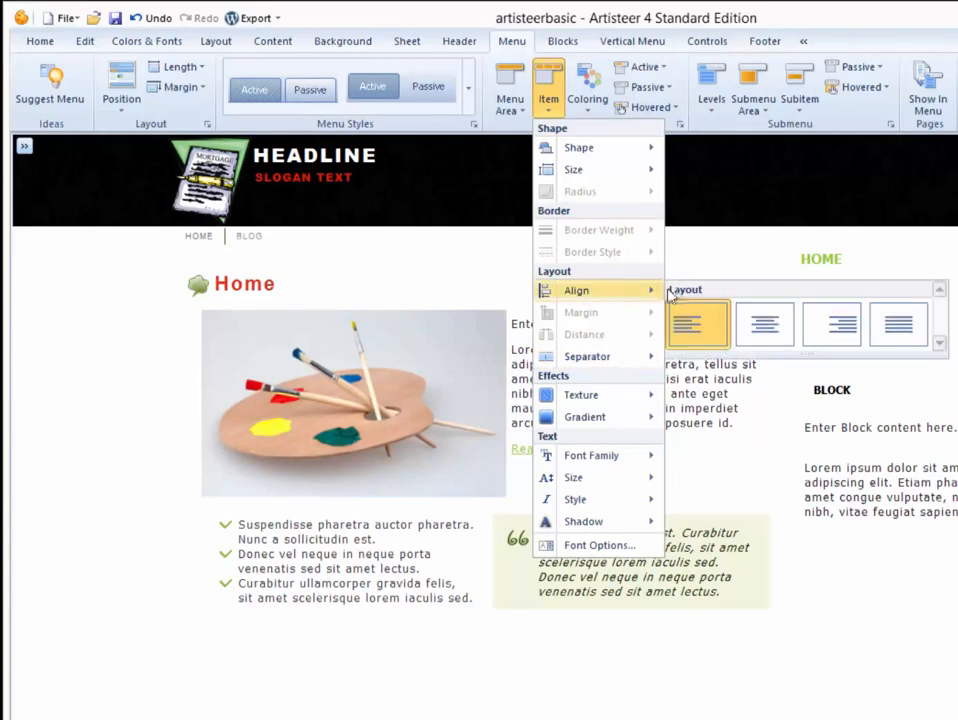
left_click(770, 318)
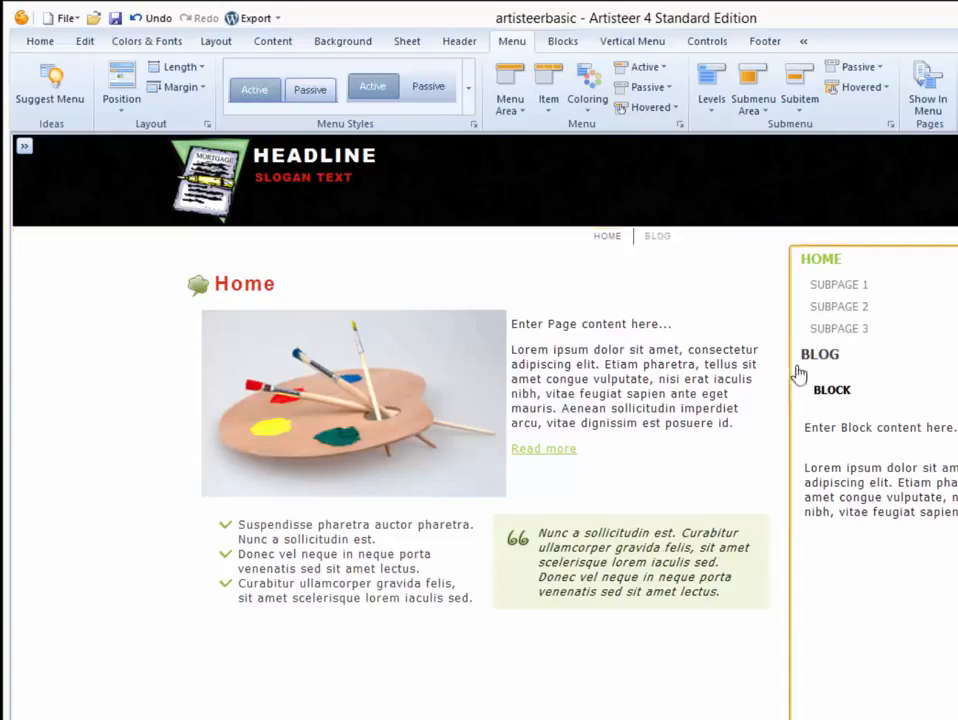
Set the menu item font family to Arial Black.
left_click(550, 100)
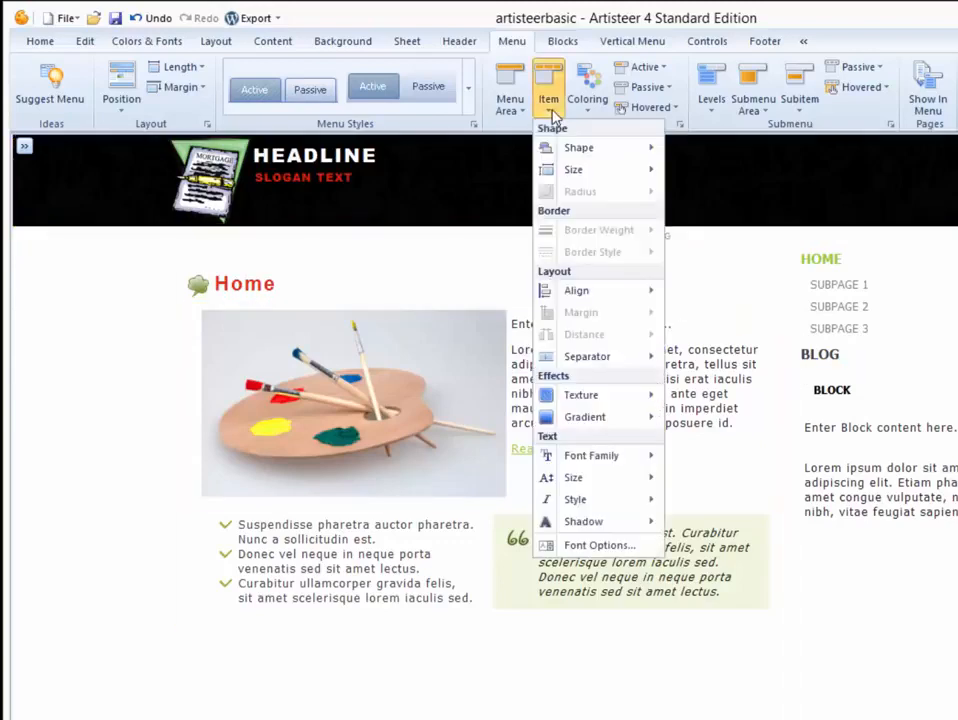
mouse_move(587, 455)
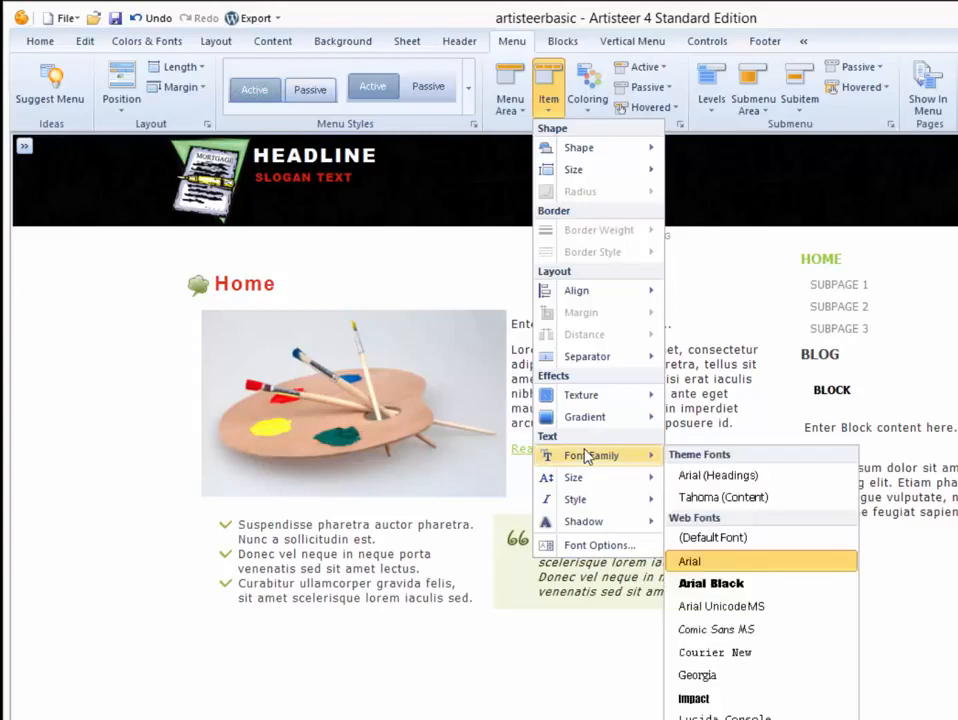
left_click(730, 581)
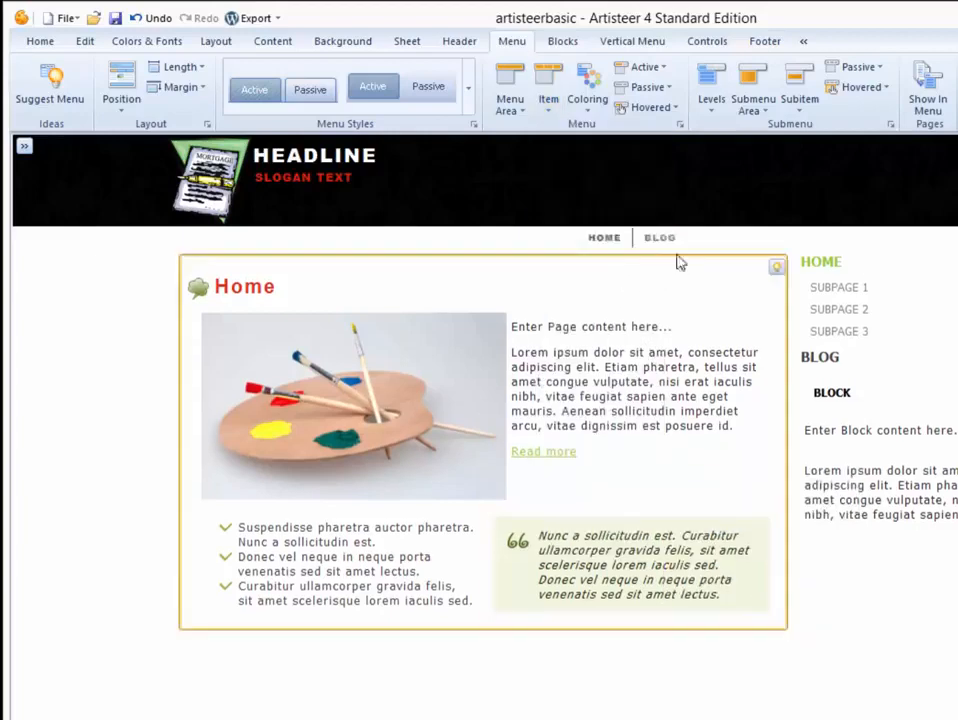
left_click(550, 112)
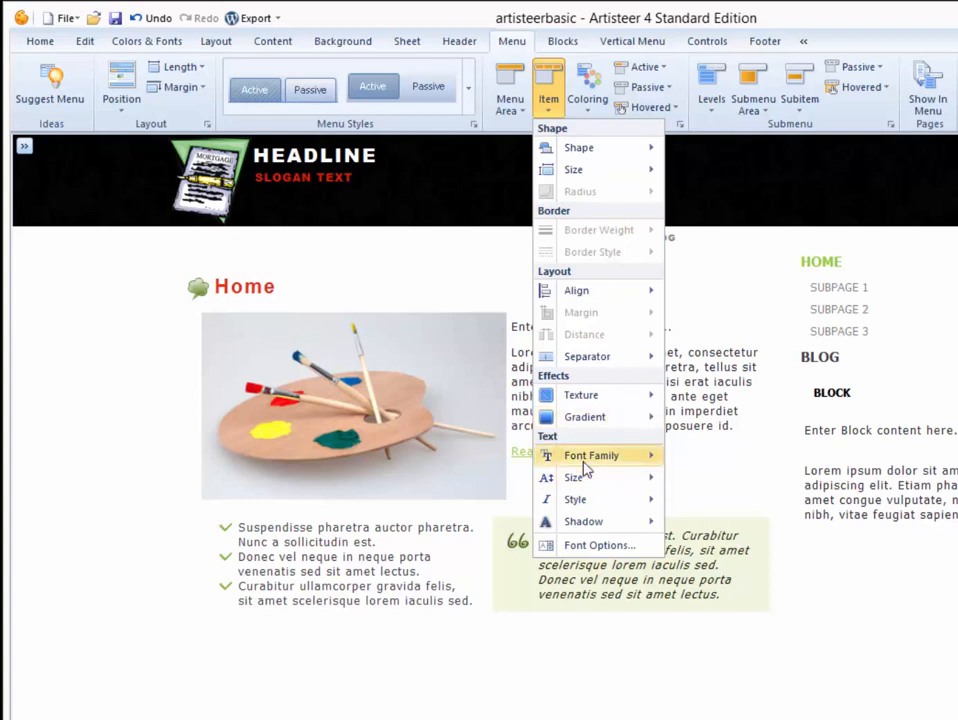
mouse_move(584, 466)
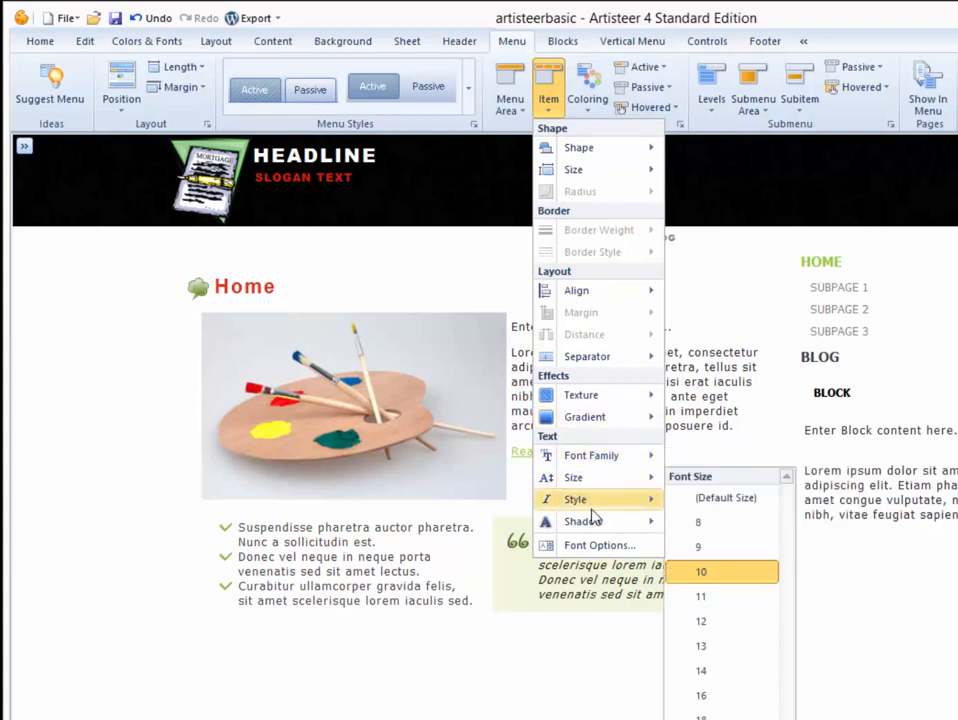
In the menu item Font Options, turn on Underline and set the size to 10 px.
left_click(600, 546)
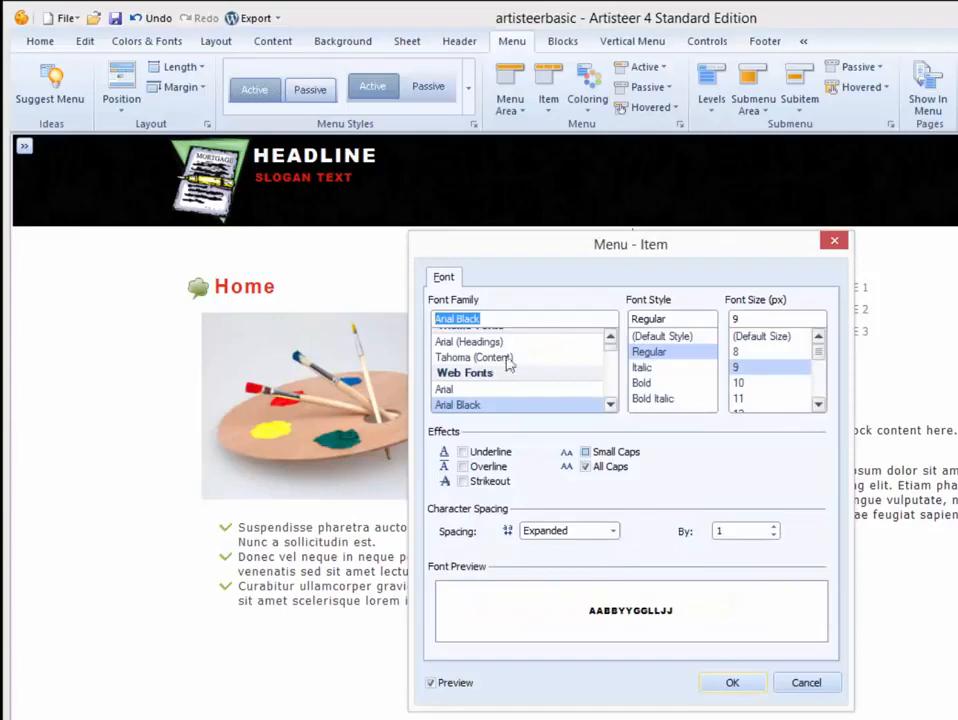
left_click(490, 452)
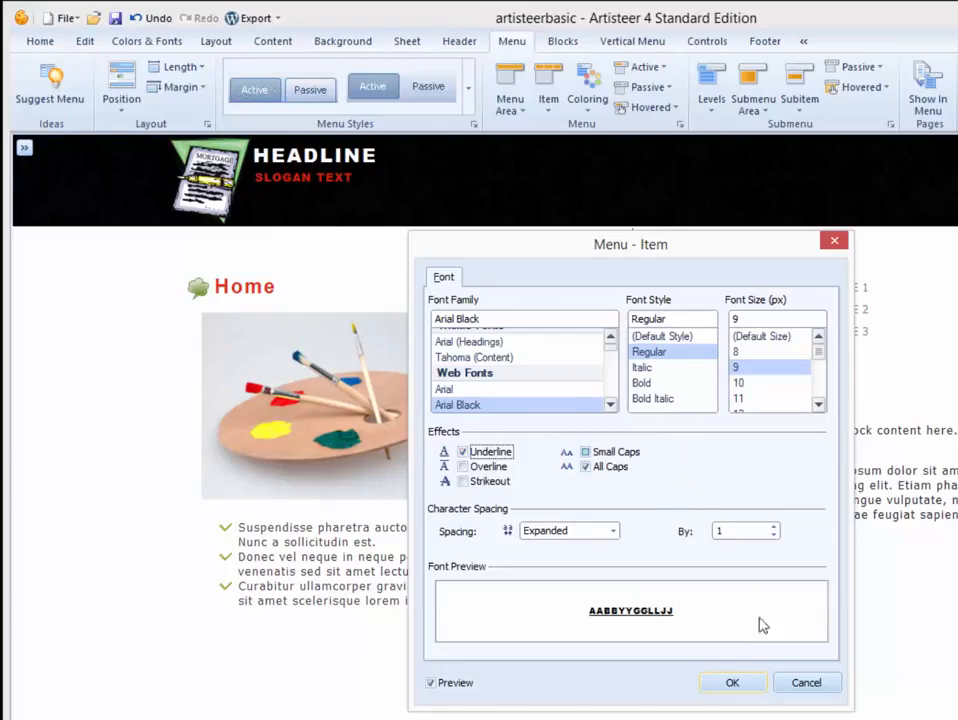
left_click(792, 382)
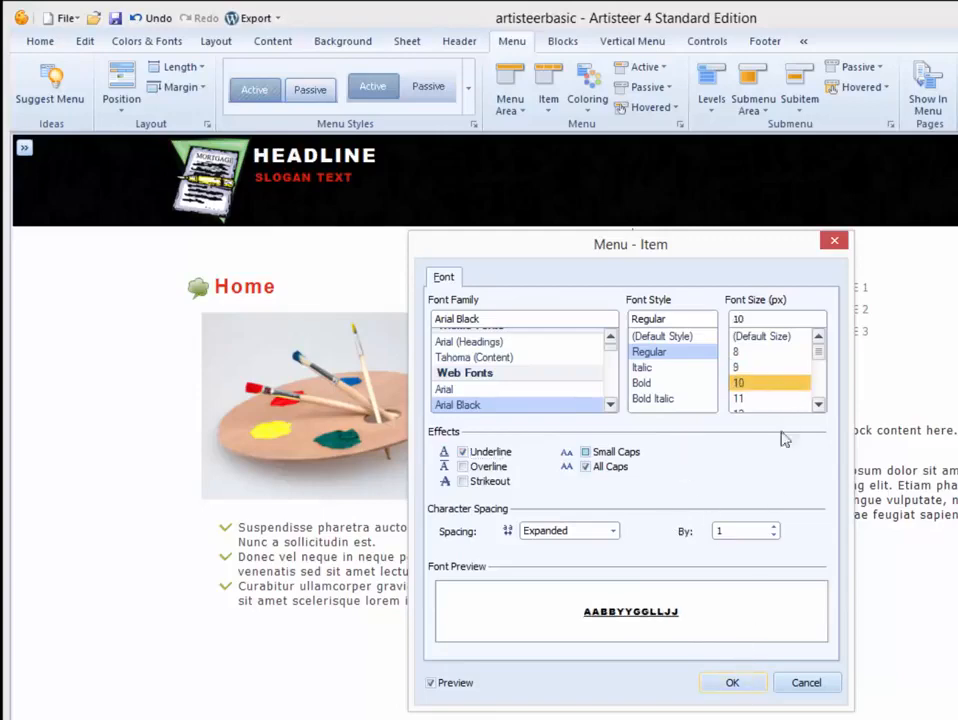
left_click(733, 683)
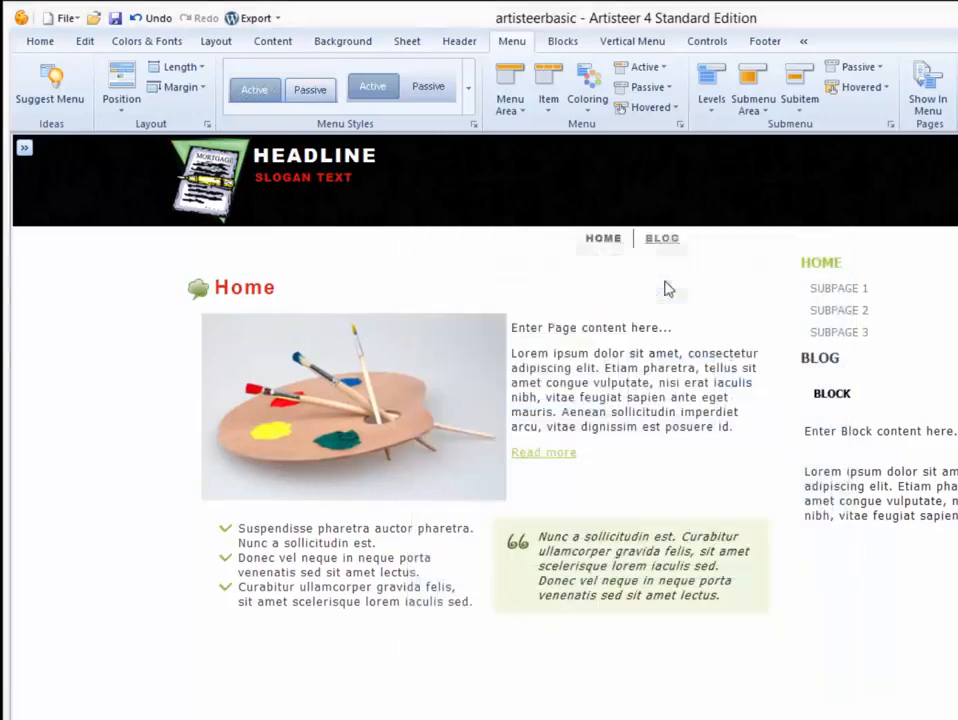
left_click(586, 114)
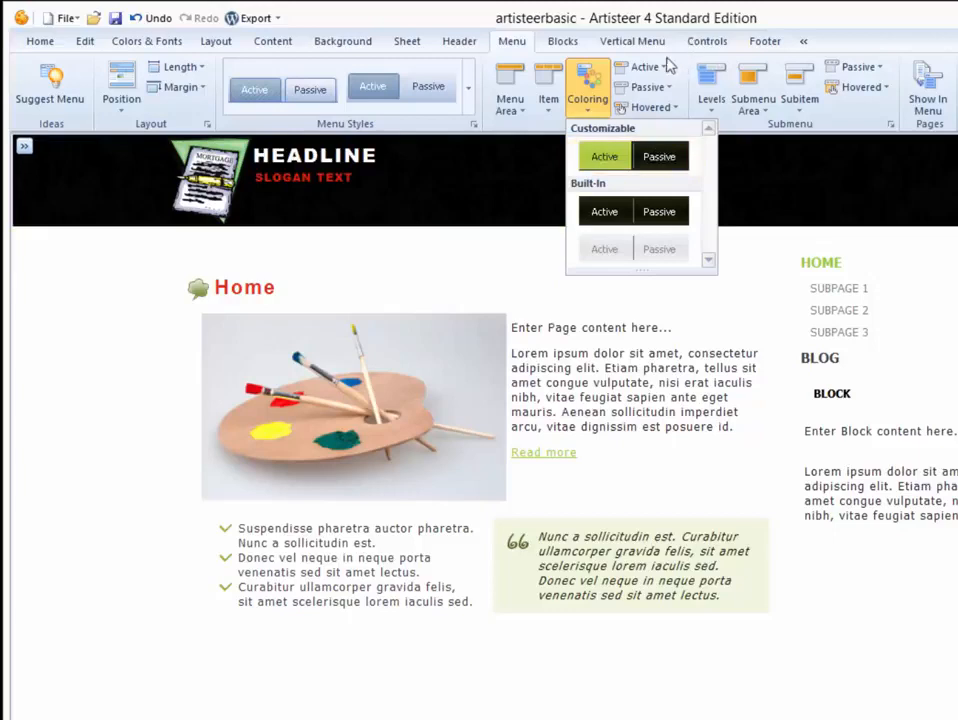
Set the active menu item text colour to blue 0213CA.
left_click(662, 66)
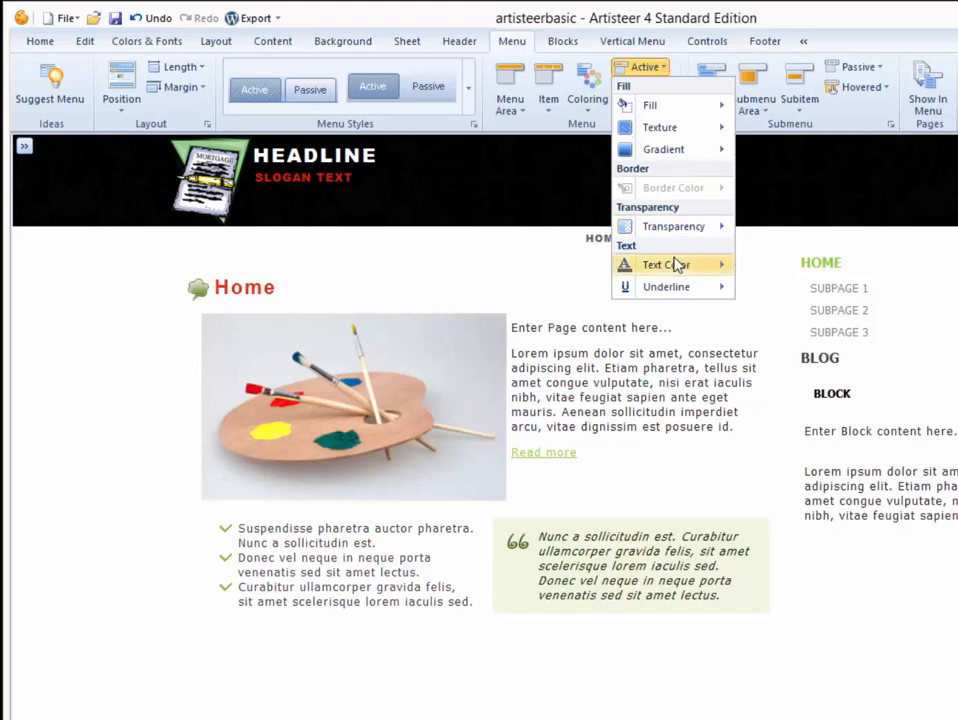
mouse_move(679, 264)
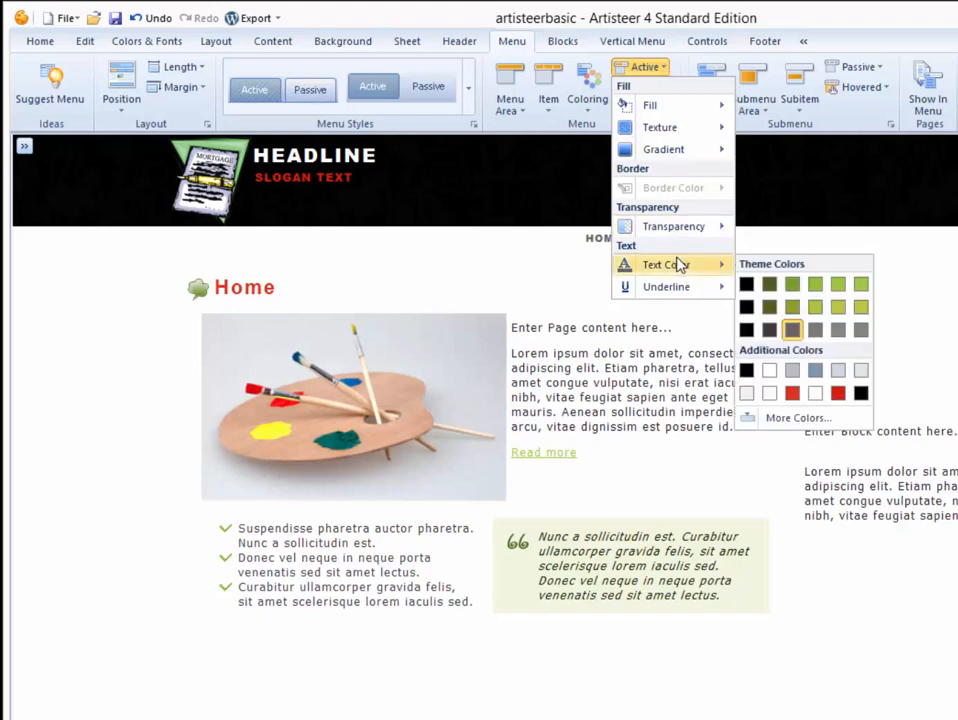
left_click(787, 417)
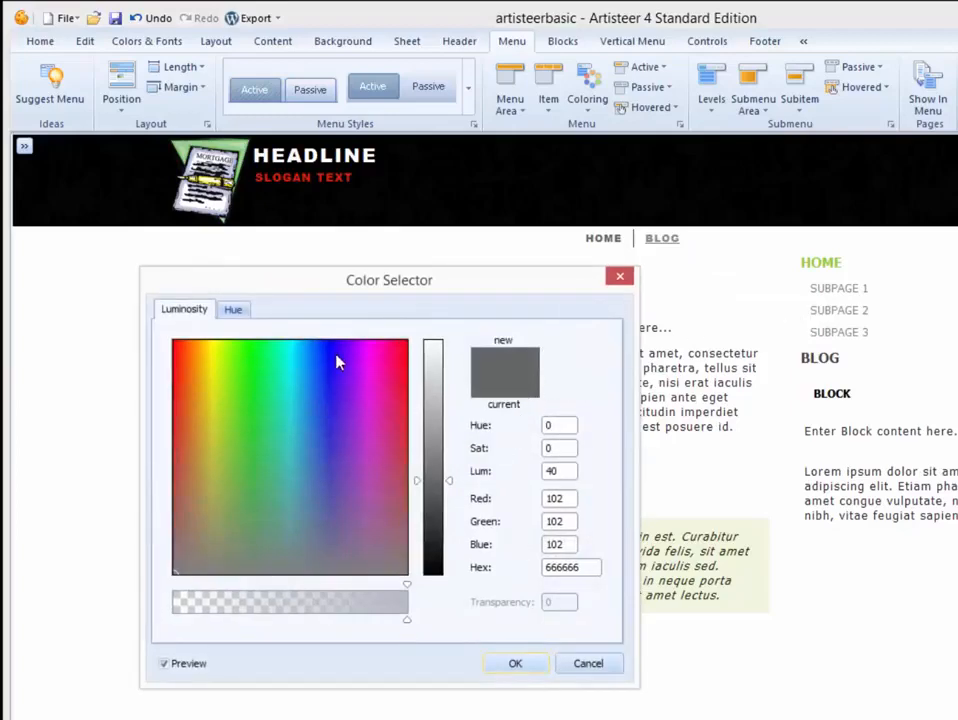
left_click(328, 344)
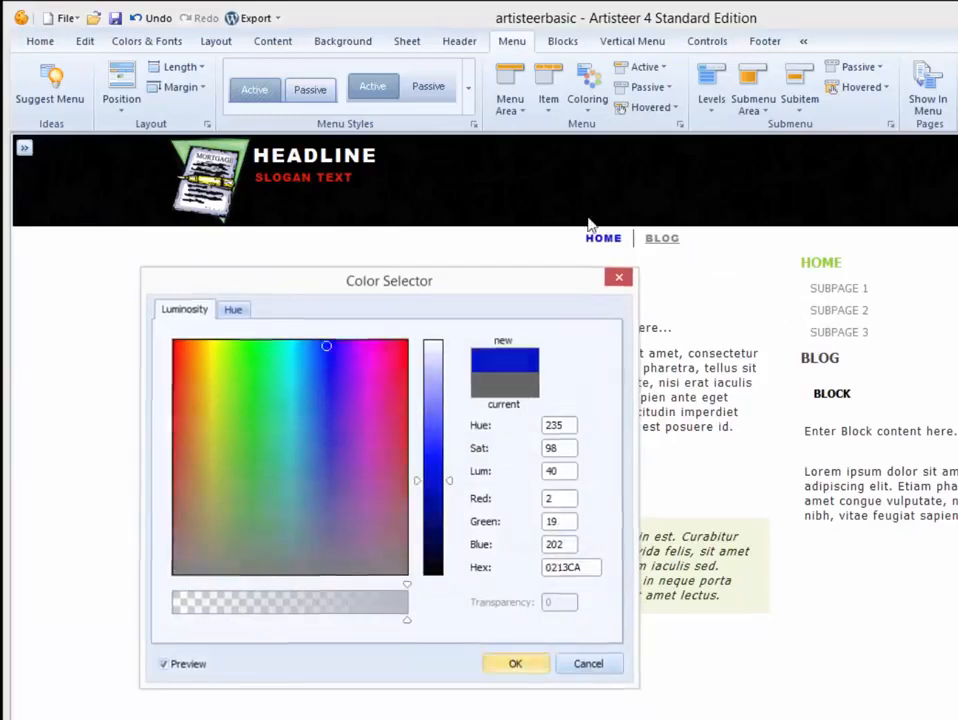
left_click(515, 663)
Make the passive menu item text blue, undoing an accidental blue fill first.
left_click(648, 87)
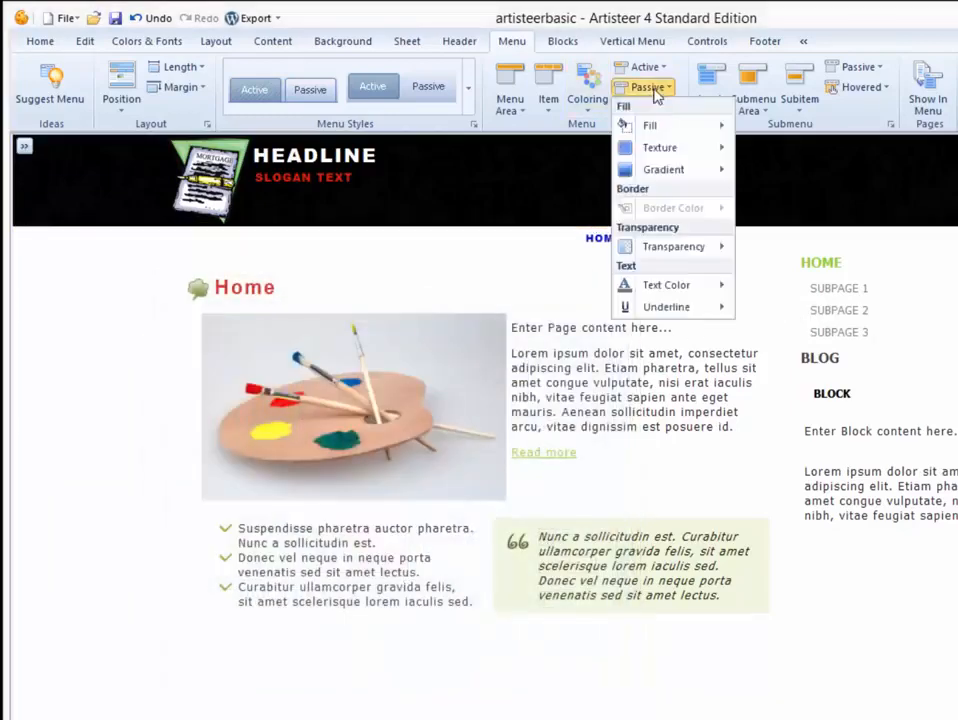
mouse_move(652, 125)
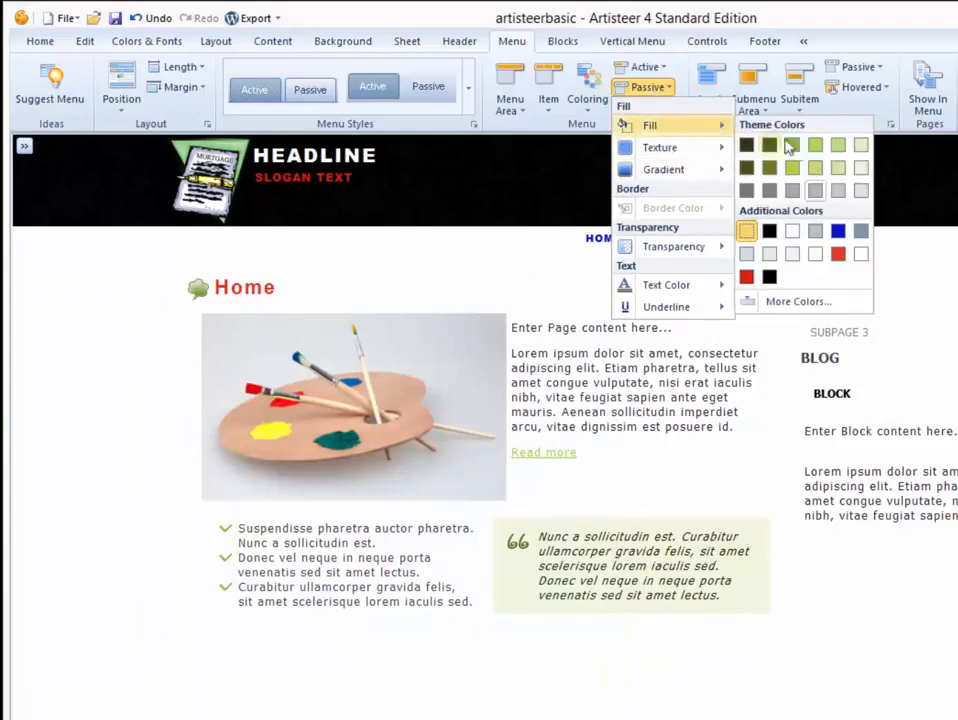
left_click(838, 231)
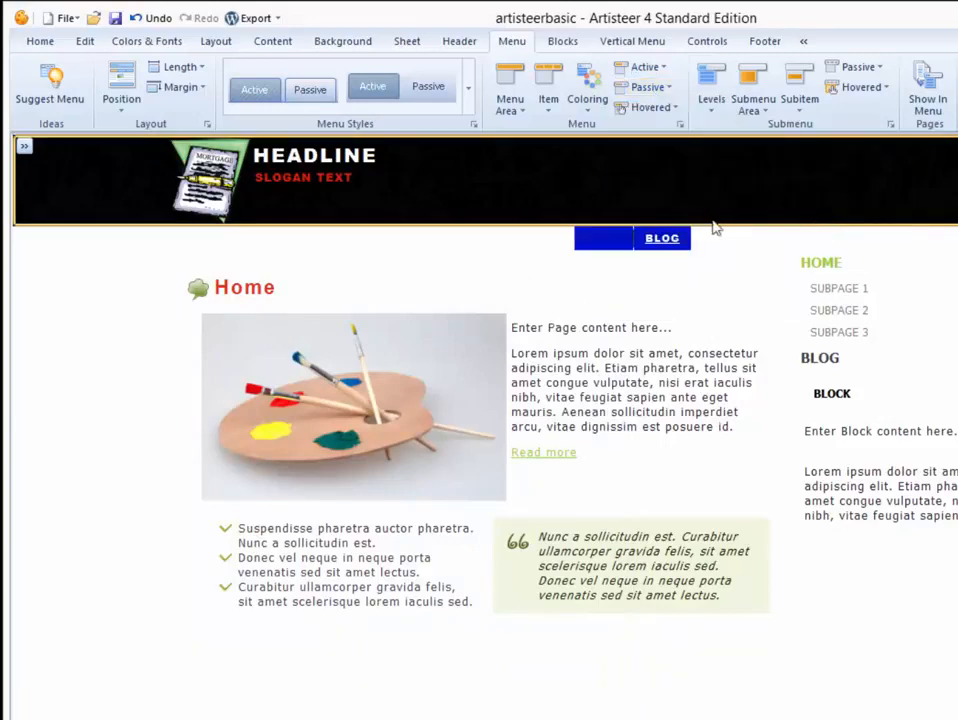
key("ctrl+z")
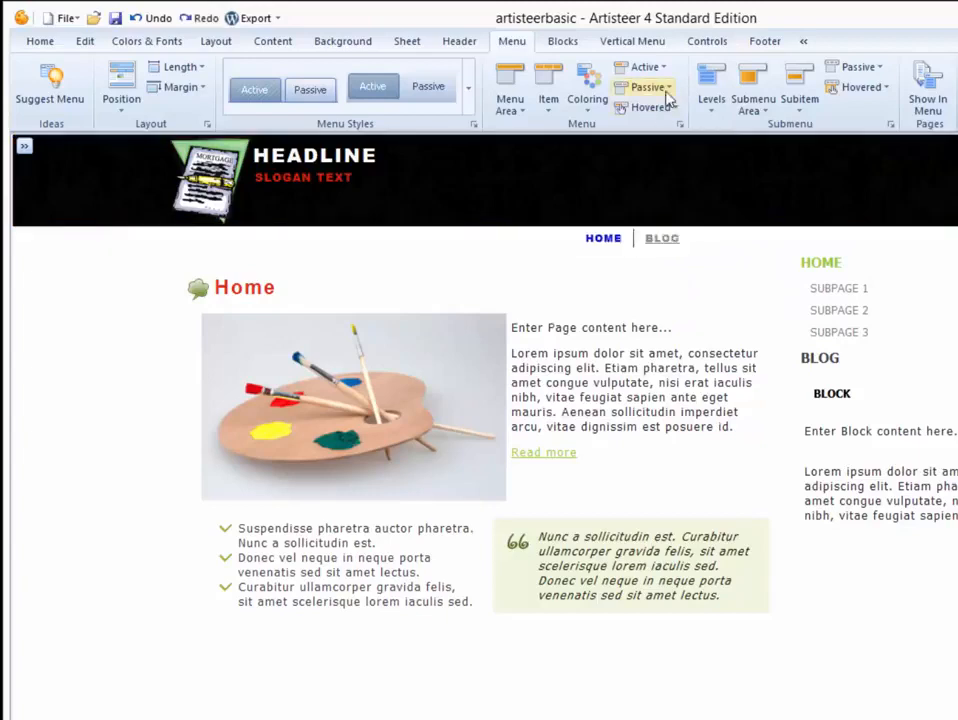
left_click(666, 90)
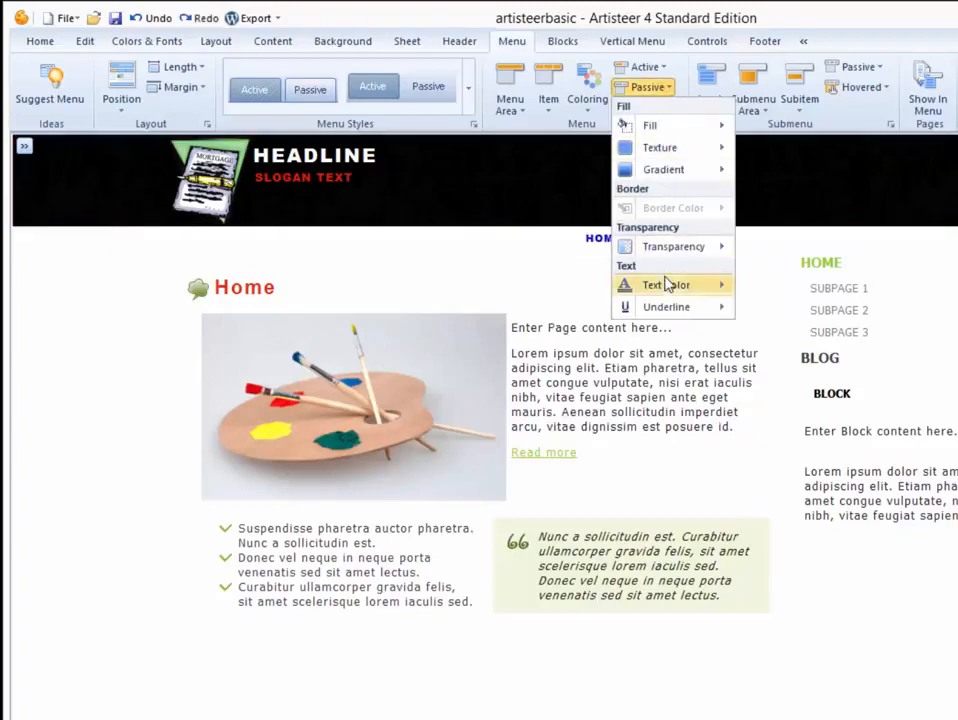
mouse_move(672, 284)
left_click(815, 390)
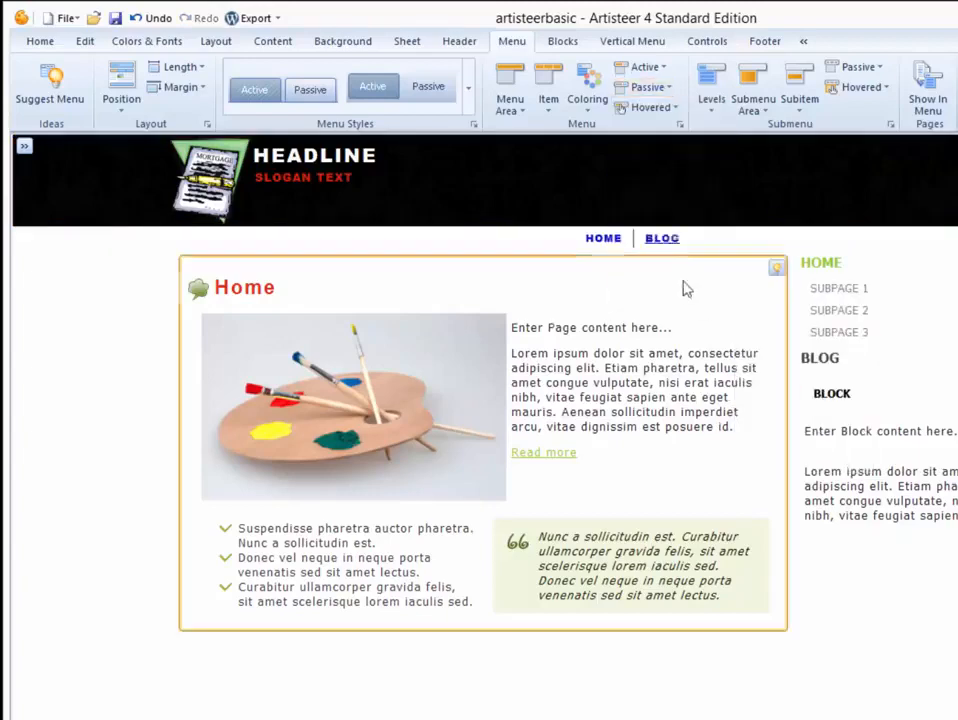
Choose a new text colour for hovered menu items.
left_click(667, 108)
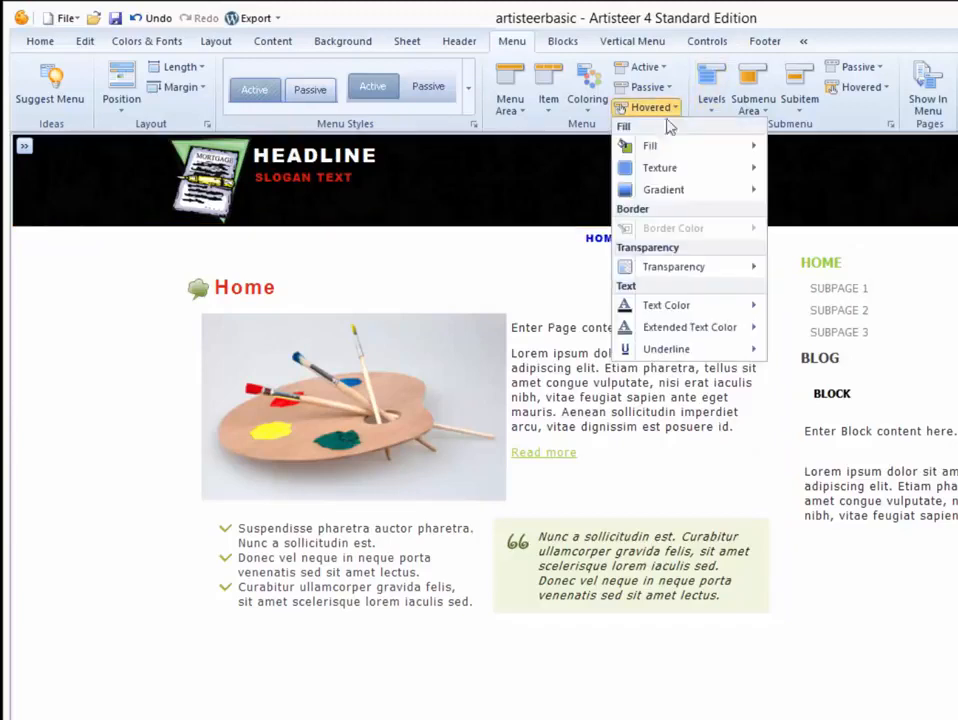
mouse_move(680, 308)
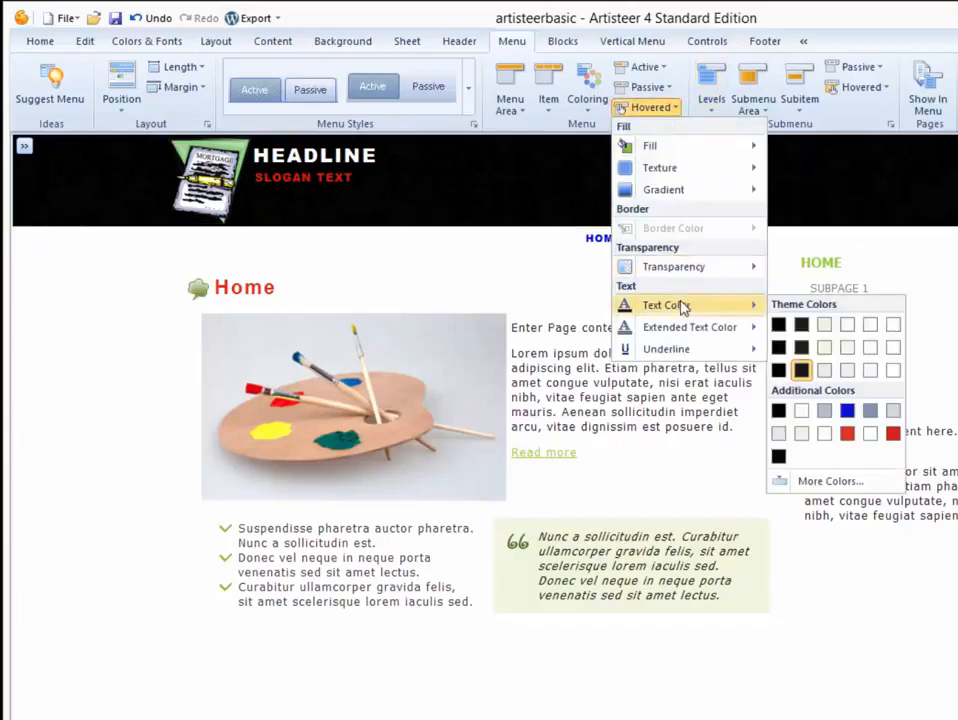
left_click(845, 410)
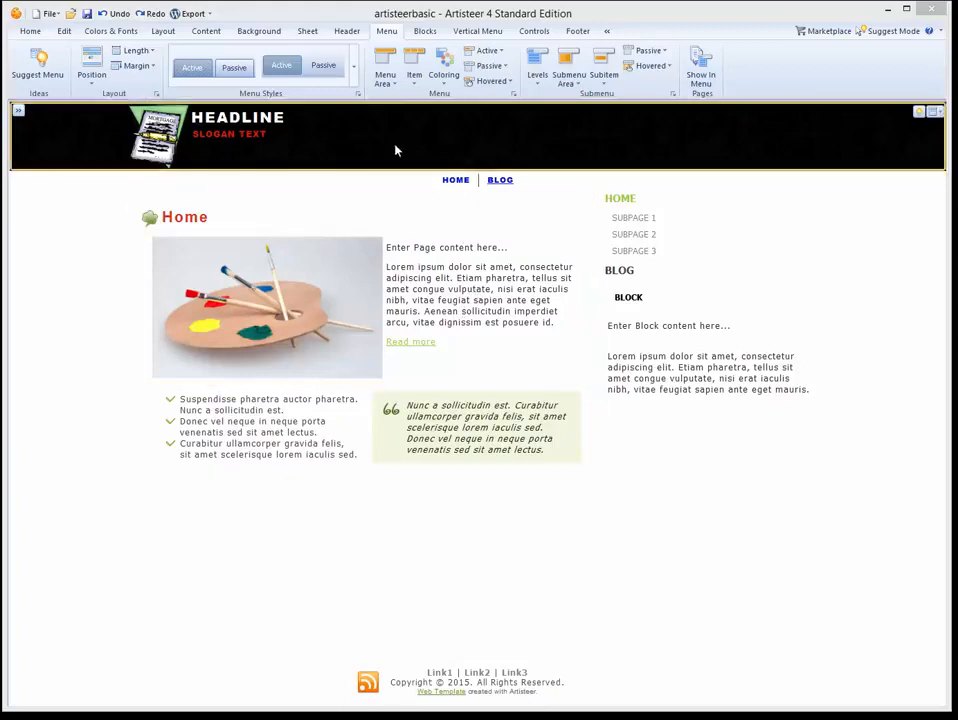
On the Content tab, make content hyperlinks blue.
left_click(207, 32)
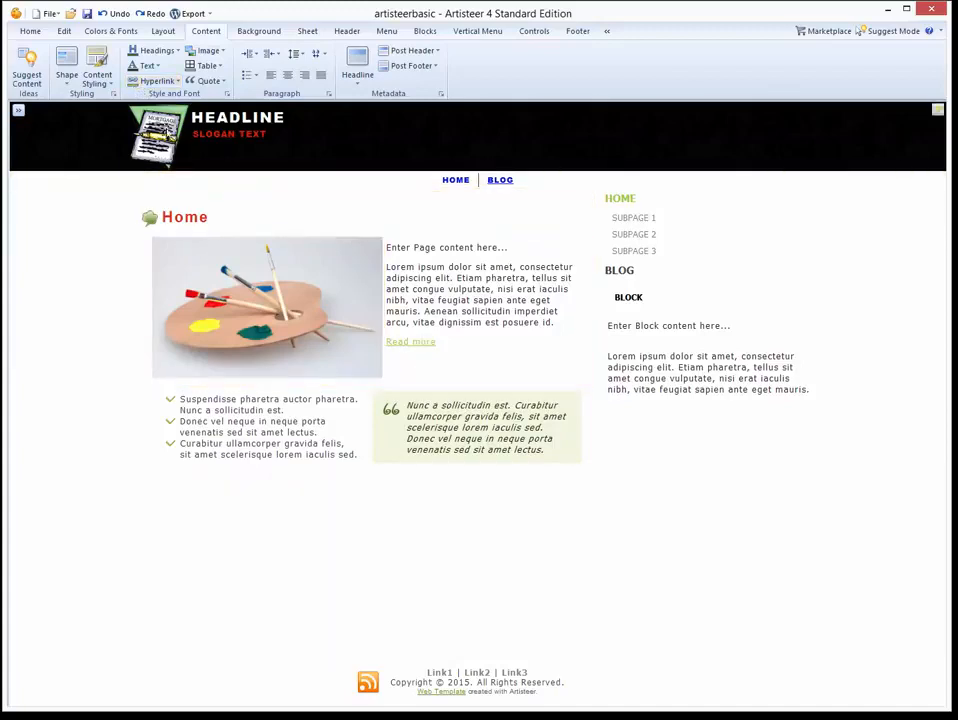
left_click(179, 82)
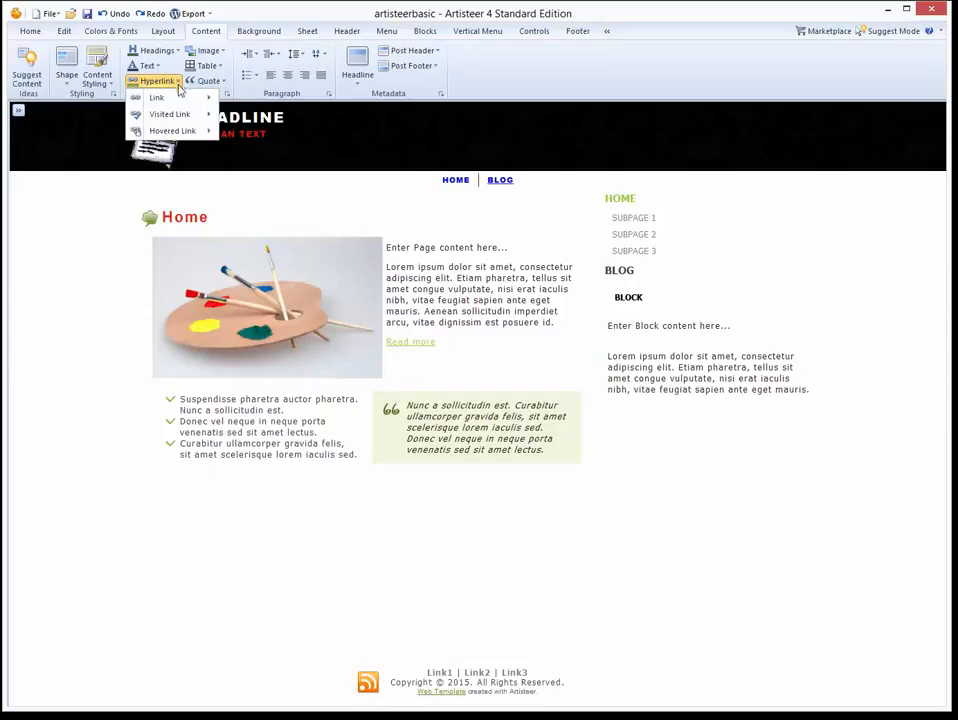
mouse_move(178, 99)
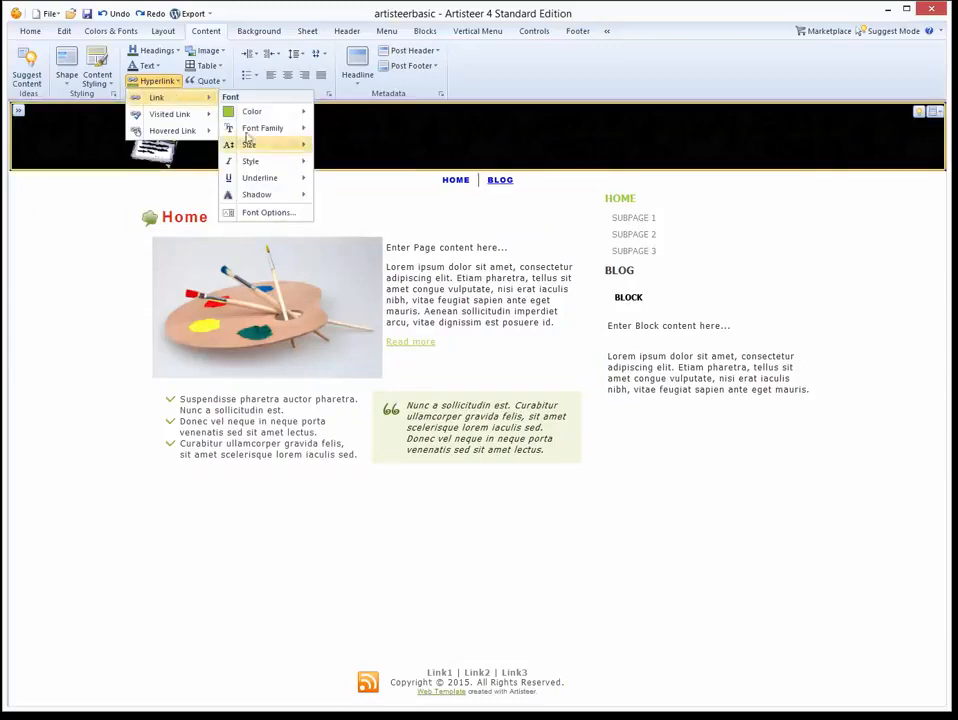
mouse_move(265, 111)
left_click(374, 192)
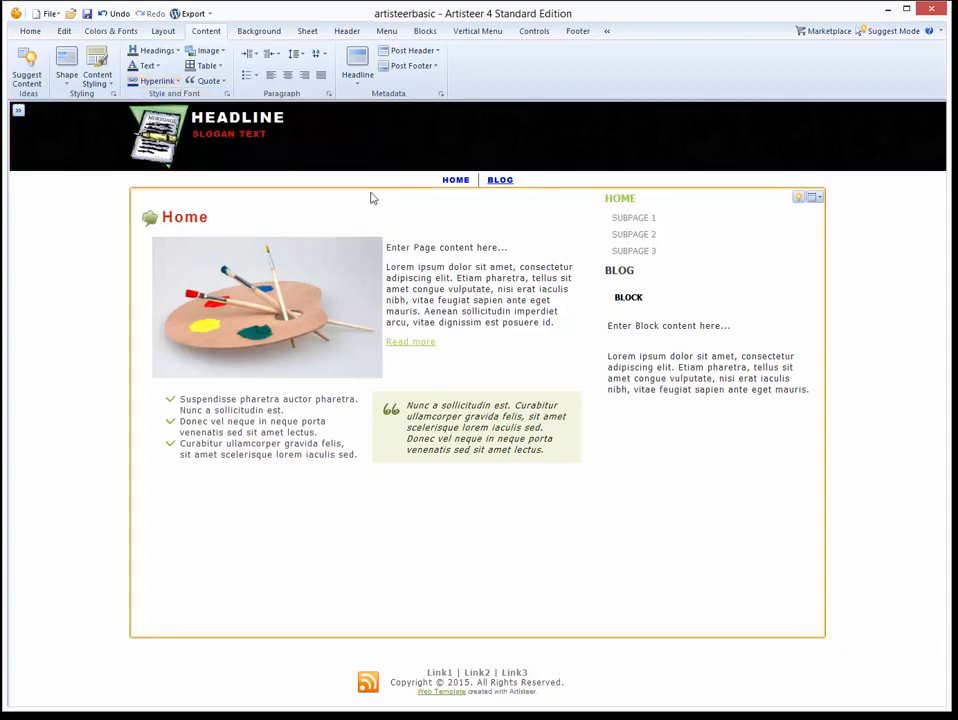
Set colours for visited and hovered content links.
left_click(170, 84)
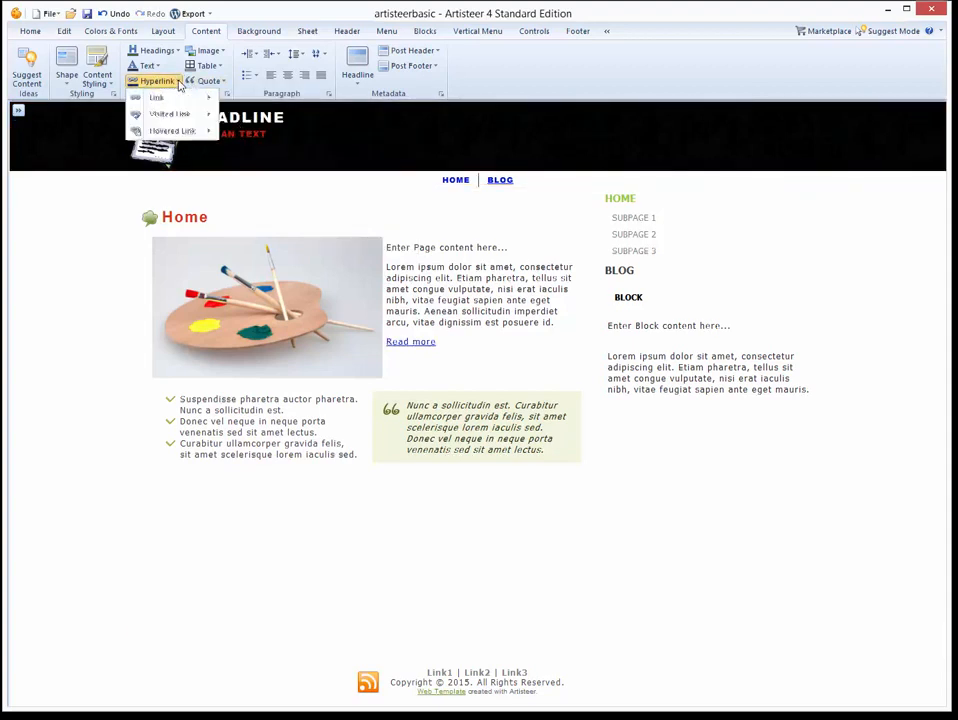
mouse_move(181, 118)
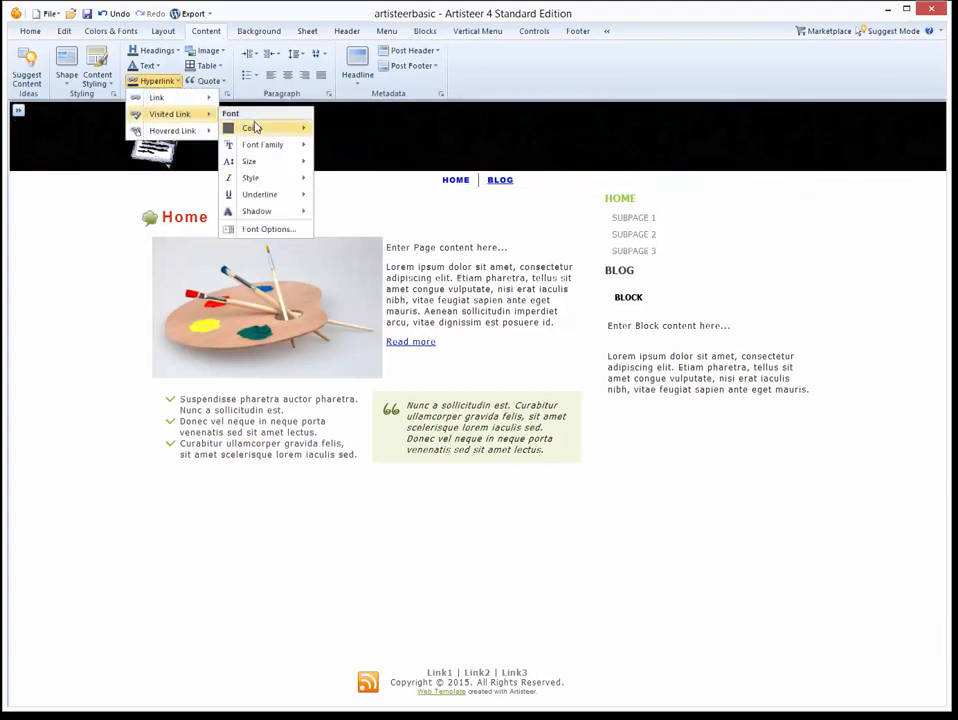
mouse_move(252, 127)
left_click(374, 207)
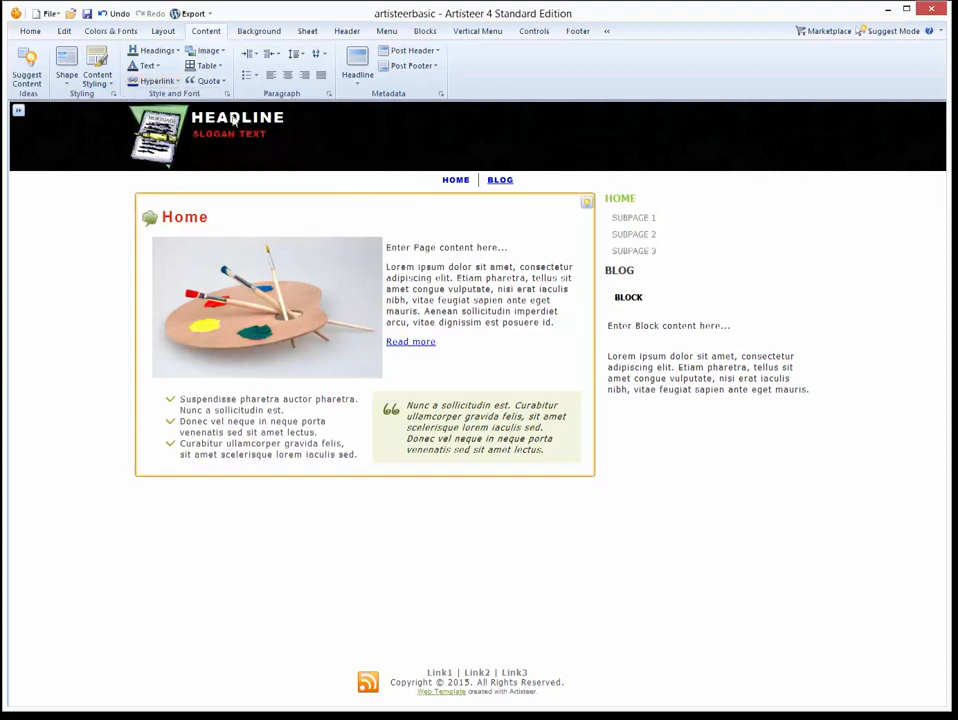
left_click(179, 86)
mouse_move(192, 130)
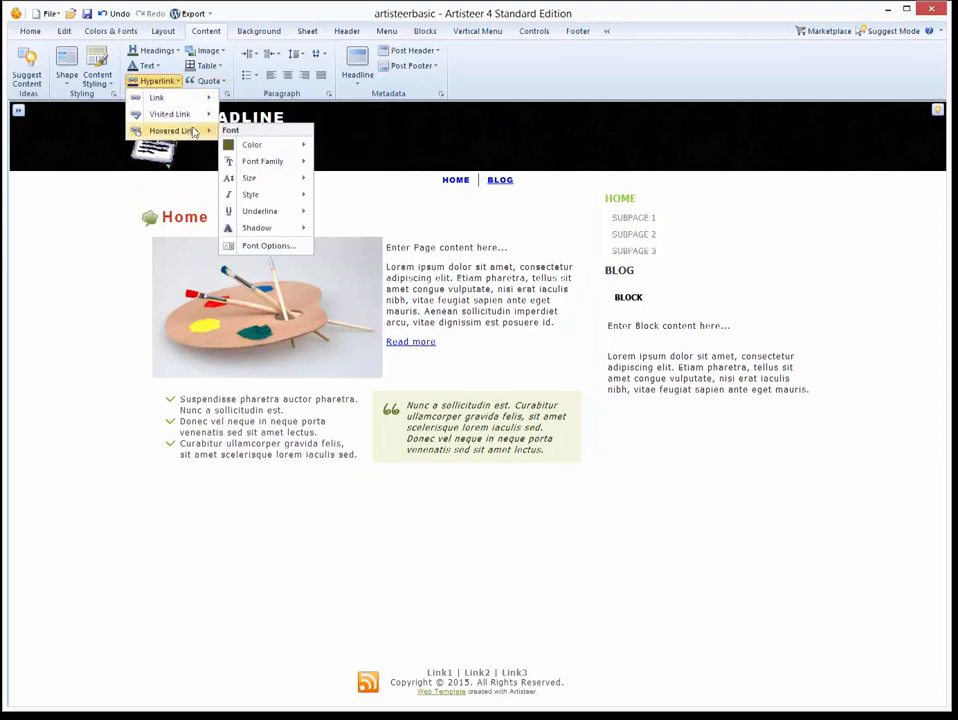
mouse_move(257, 150)
left_click(372, 220)
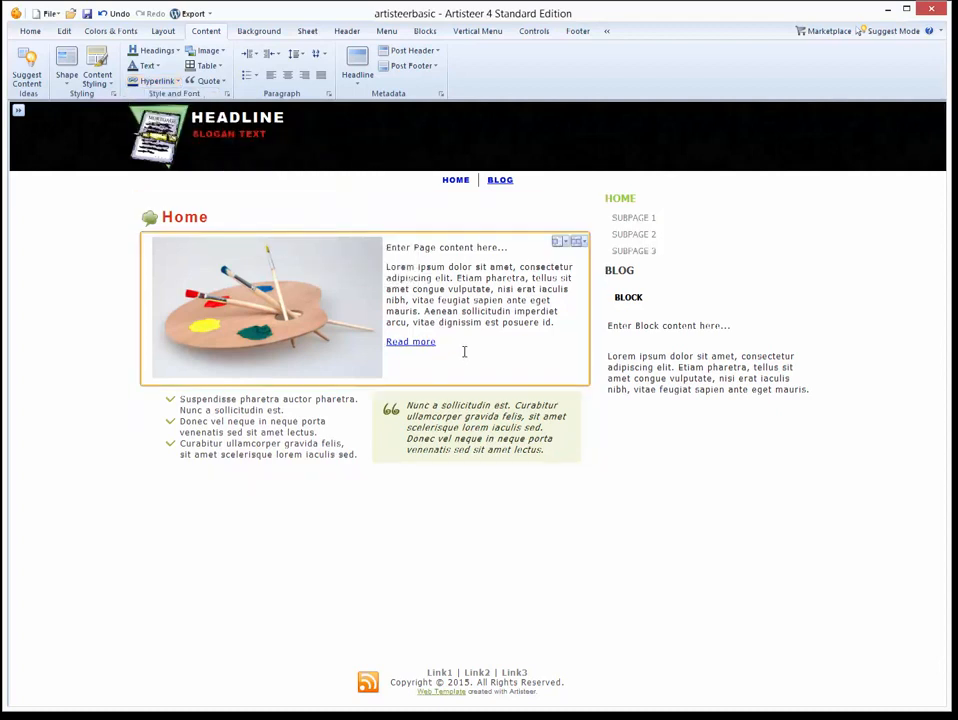
left_click(200, 220)
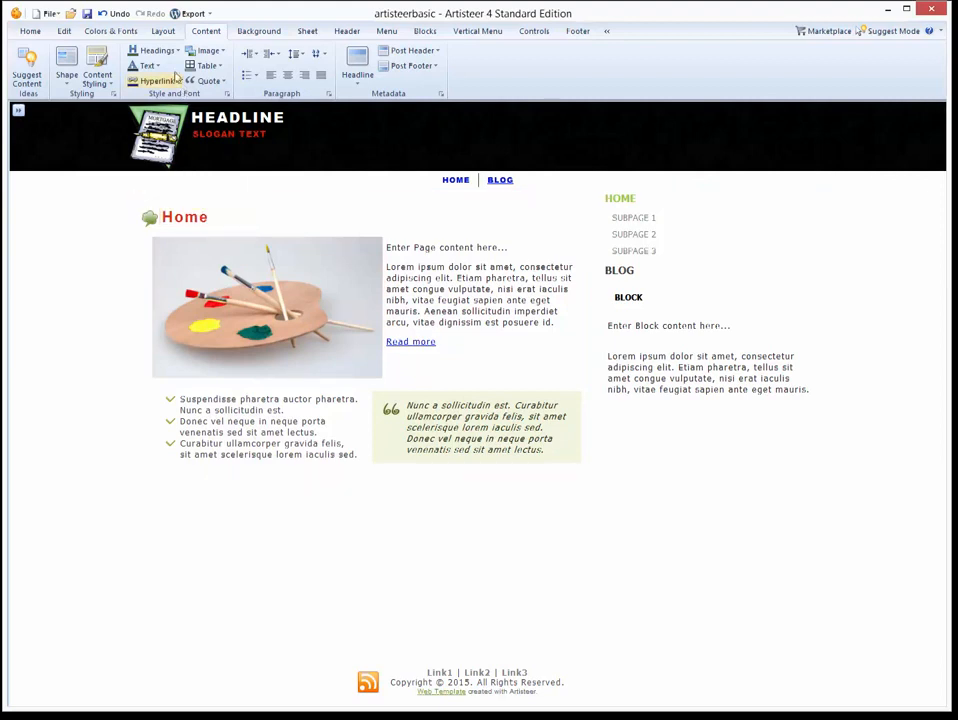
Give the article headline text a new colour.
left_click(155, 50)
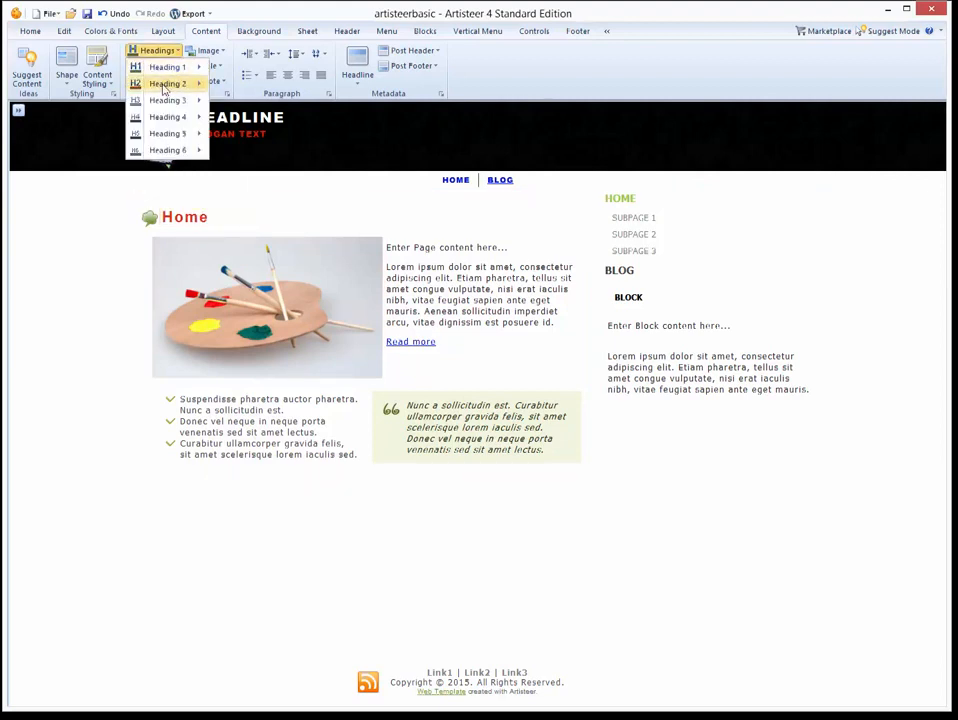
mouse_move(165, 90)
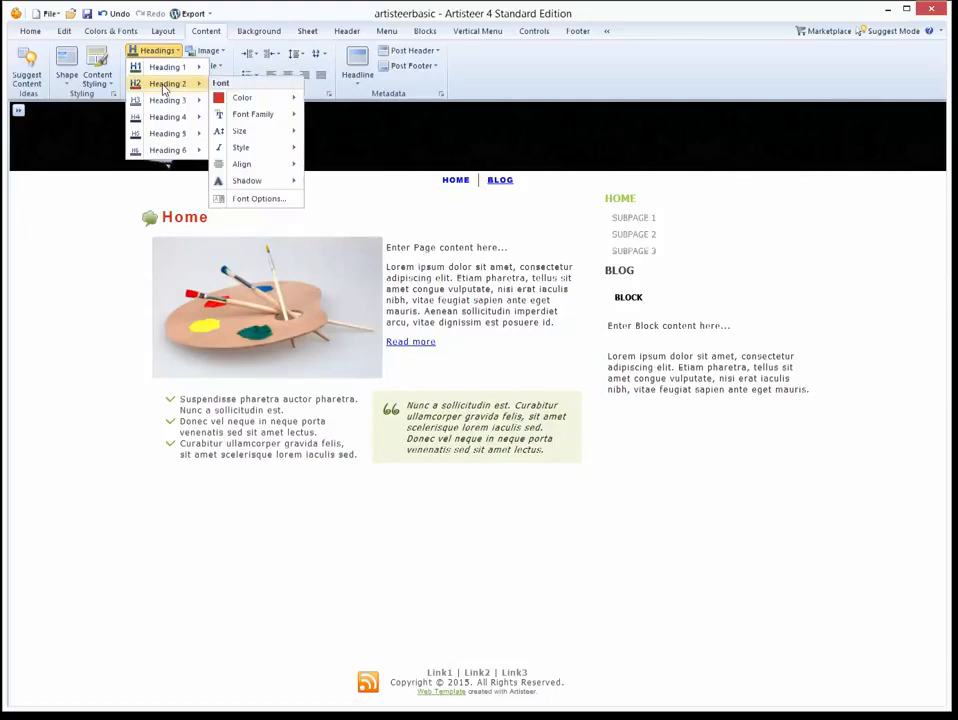
left_click(540, 97)
left_click(357, 65)
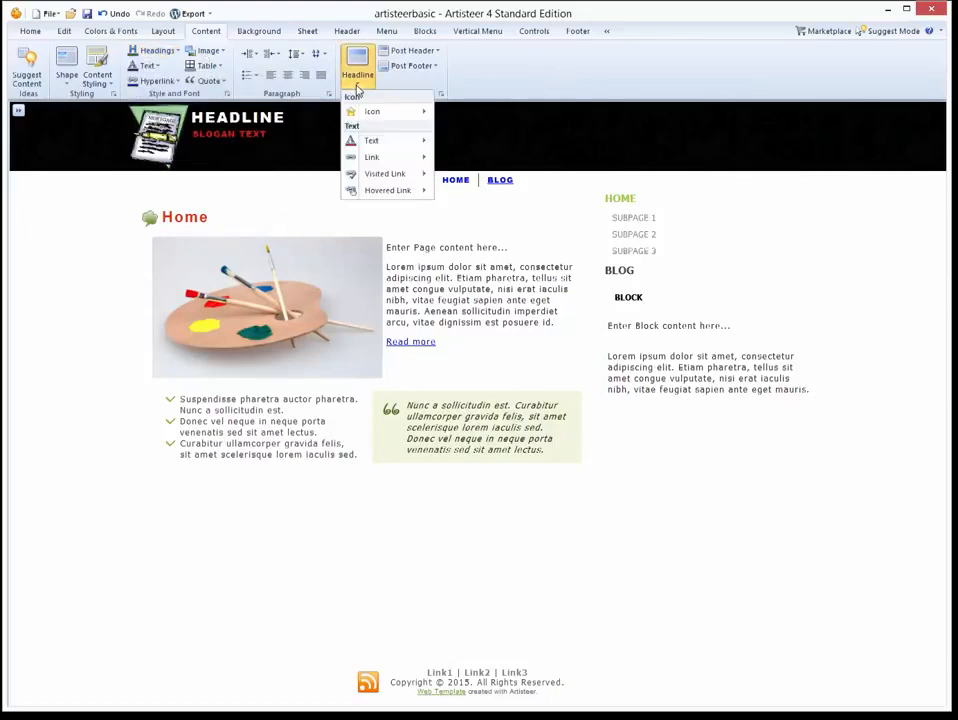
mouse_move(372, 140)
mouse_move(470, 157)
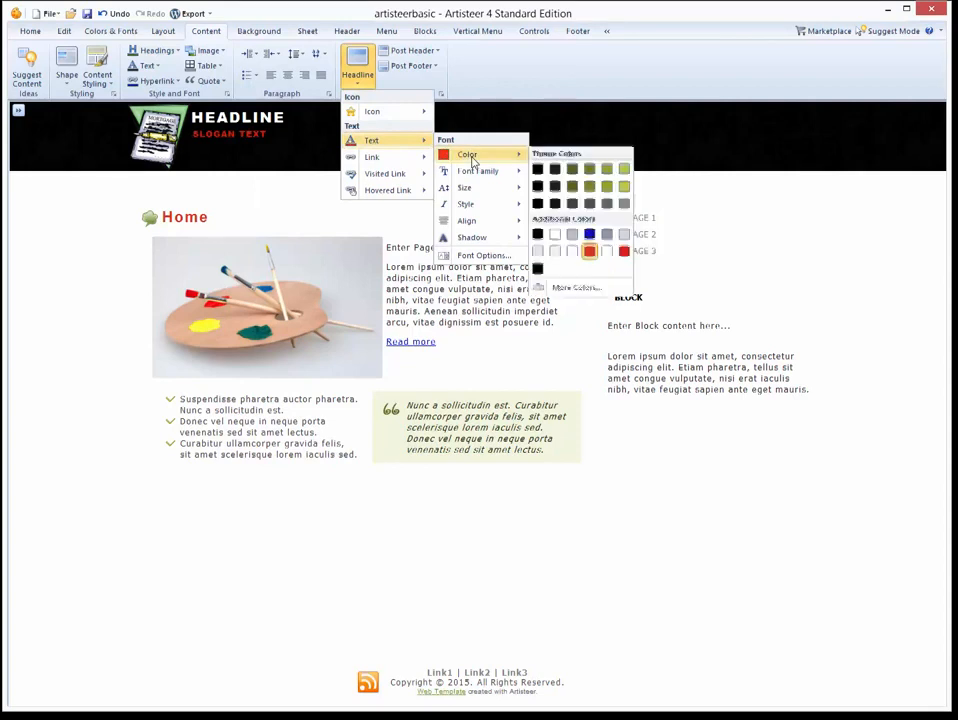
left_click(590, 238)
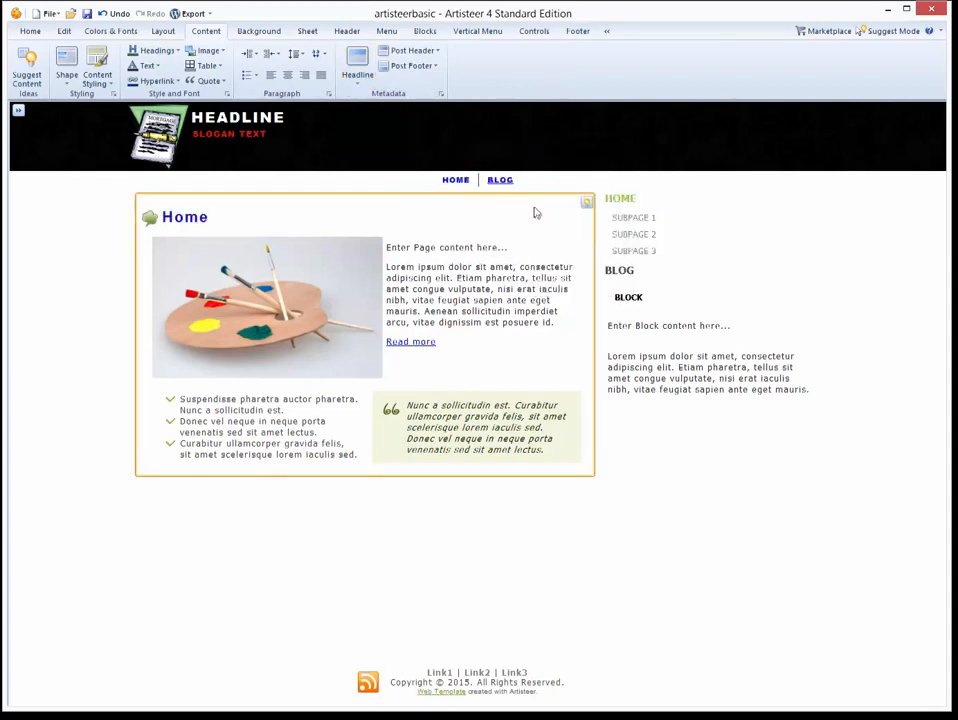
Bring up the Article Headline - Text dialog (Arial, Bold, 20 px, expanded spacing).
left_click(357, 65)
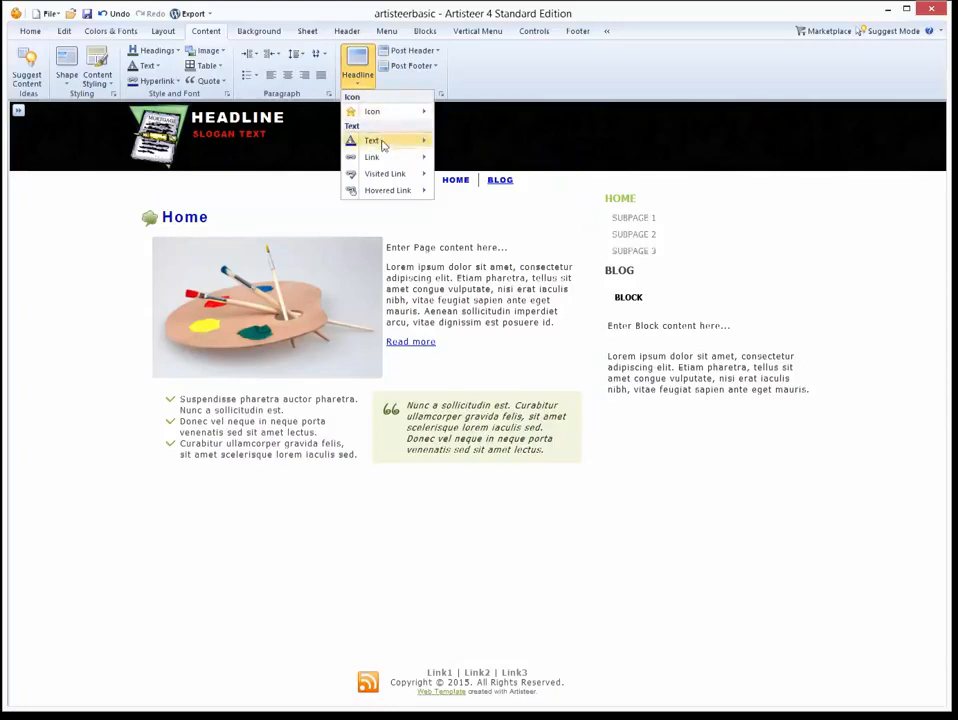
mouse_move(382, 146)
mouse_move(483, 206)
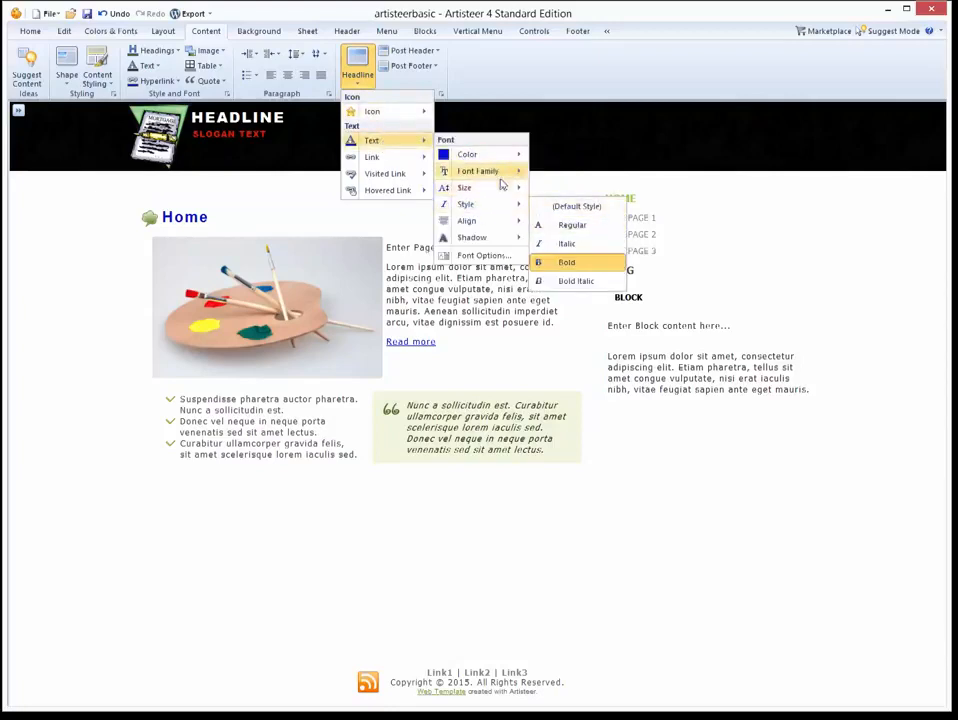
mouse_move(501, 181)
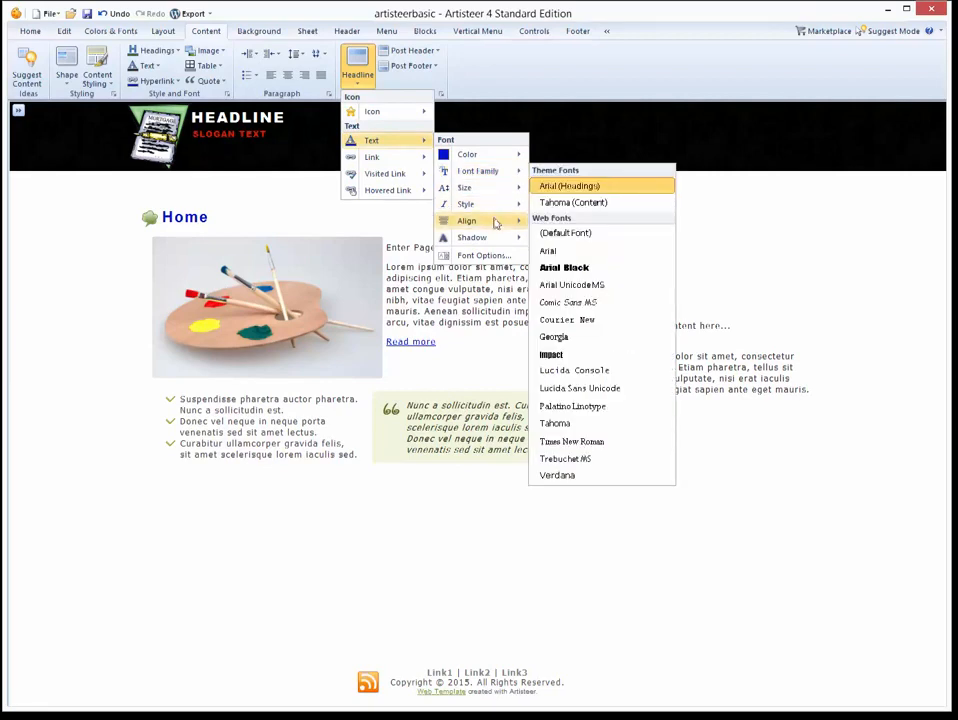
left_click(488, 256)
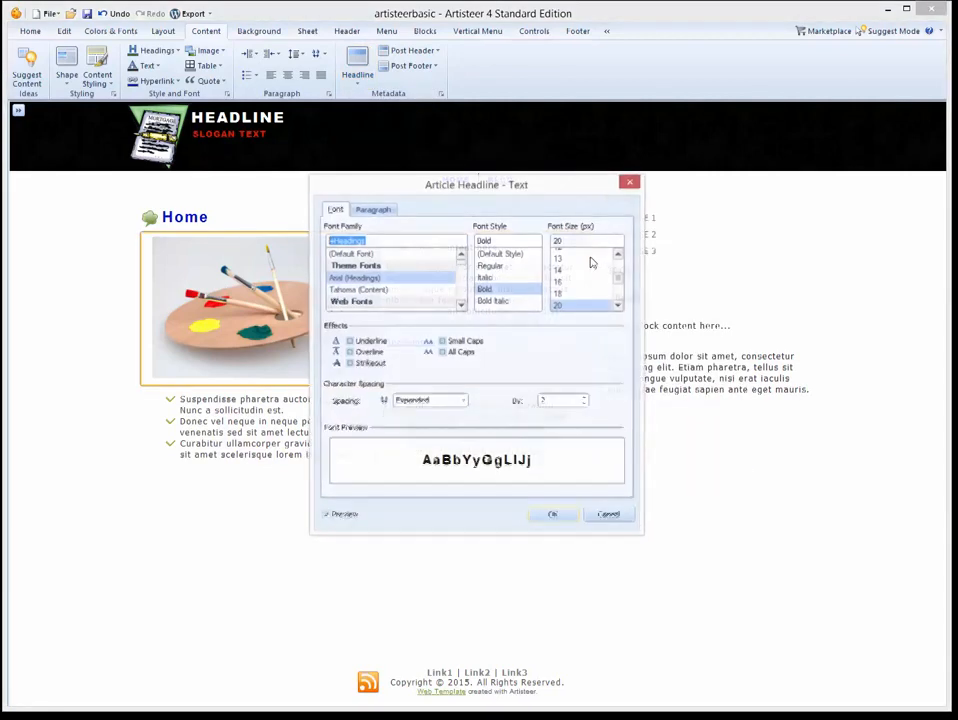
Underline the article headline and change its font style from Bold to Regular.
left_click(361, 343)
left_click(349, 342)
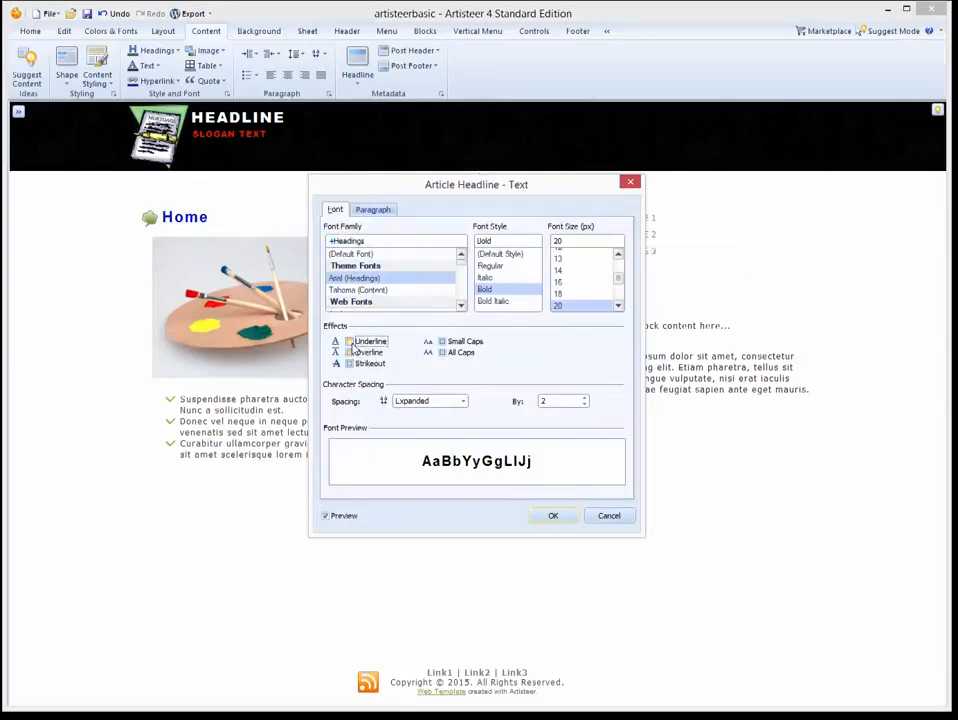
left_click(502, 267)
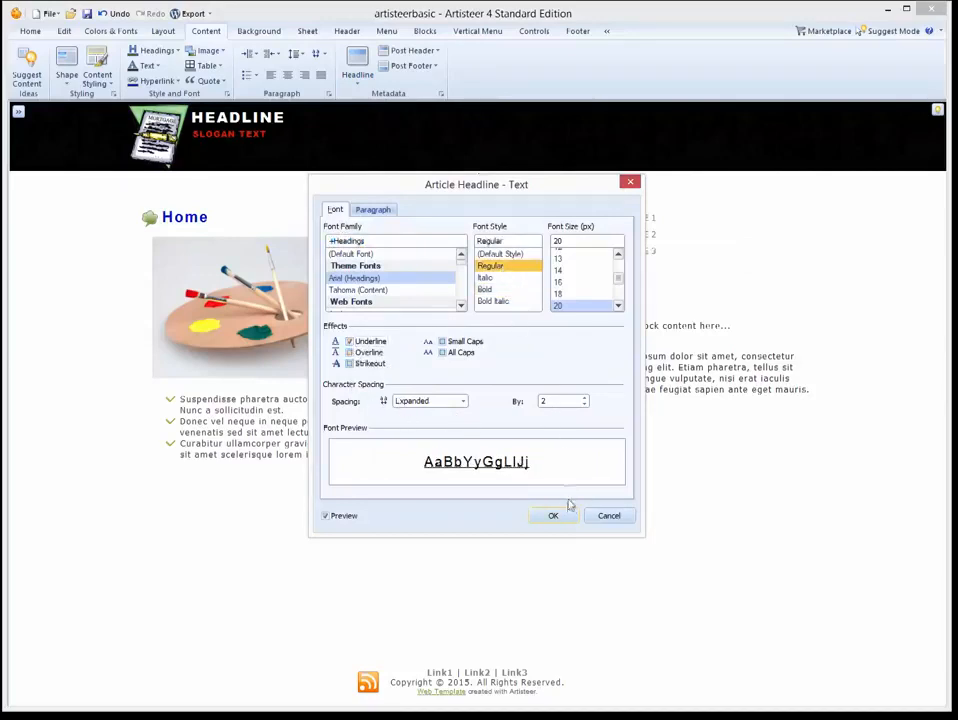
left_click(560, 515)
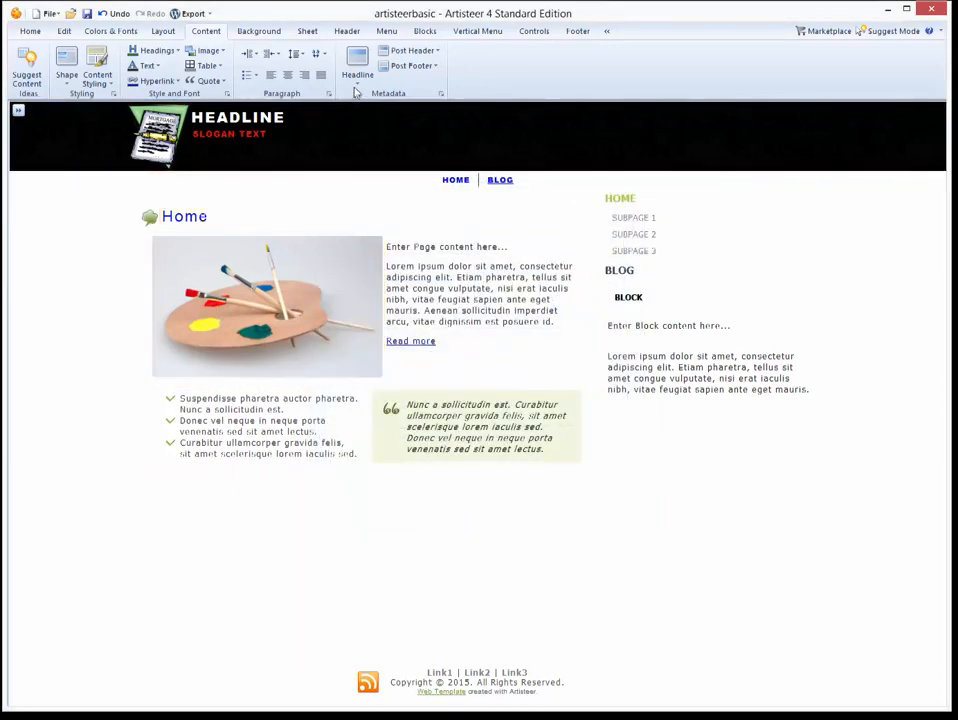
Make headline links blue.
left_click(357, 84)
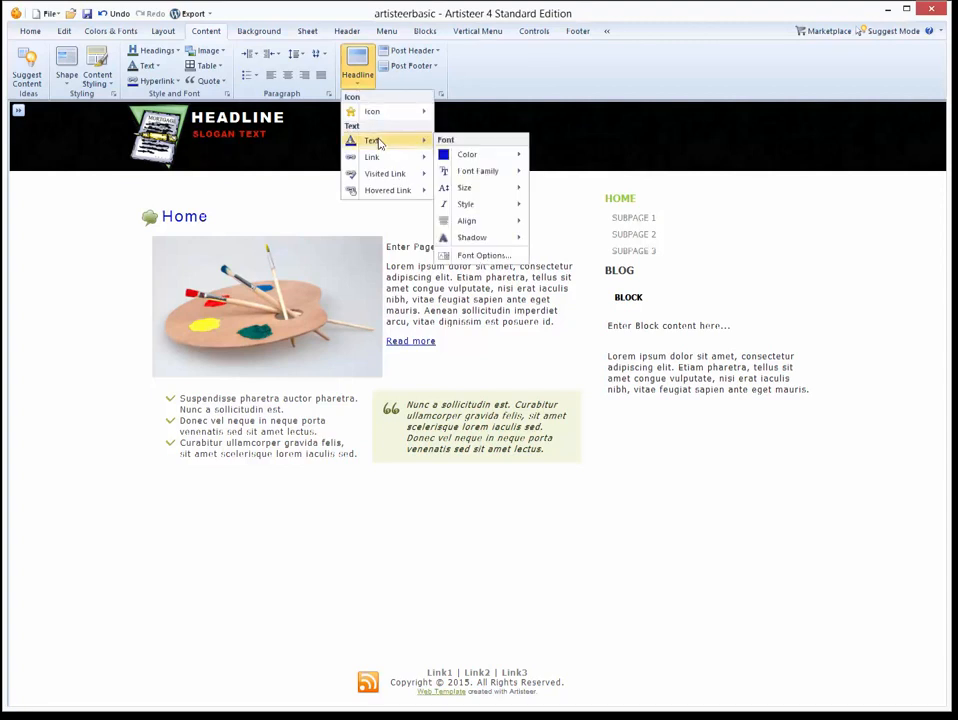
mouse_move(462, 171)
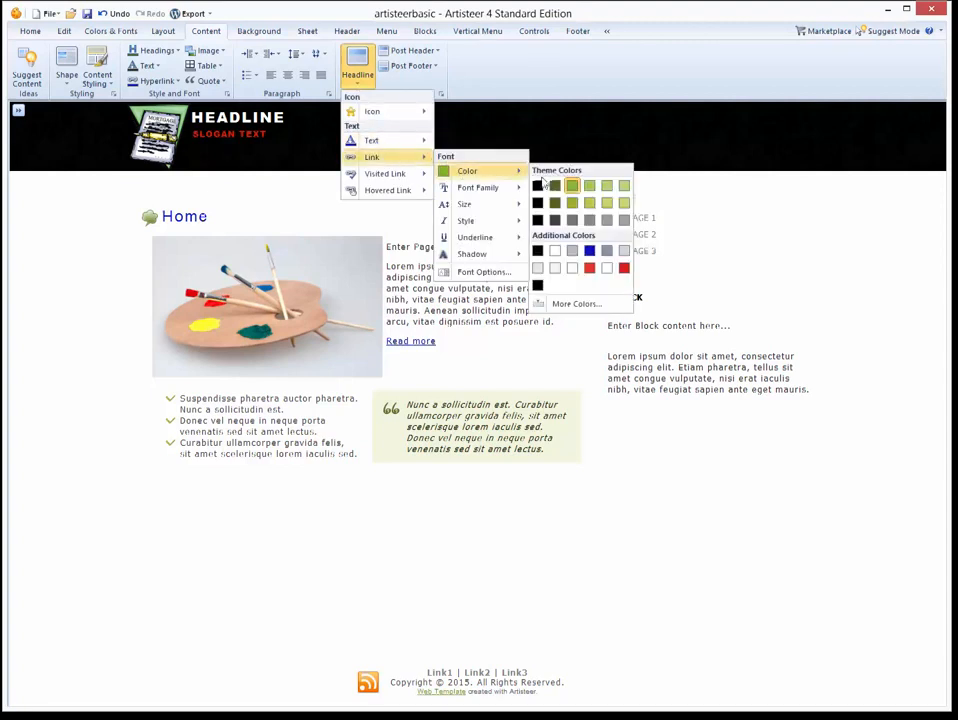
left_click(591, 251)
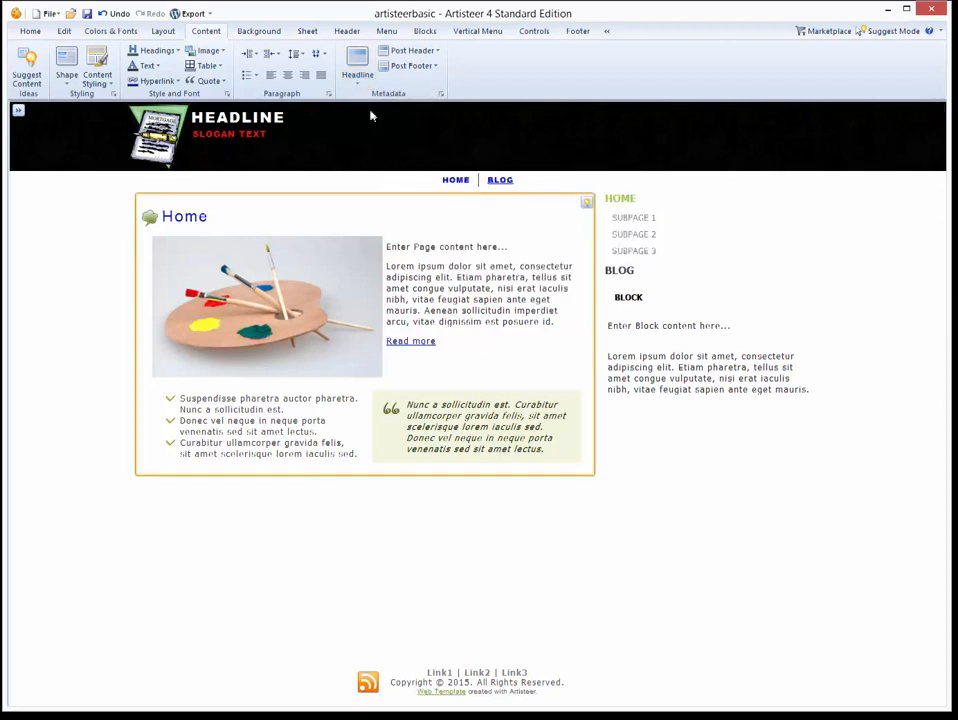
Pick a new colour for visited headline links.
left_click(357, 72)
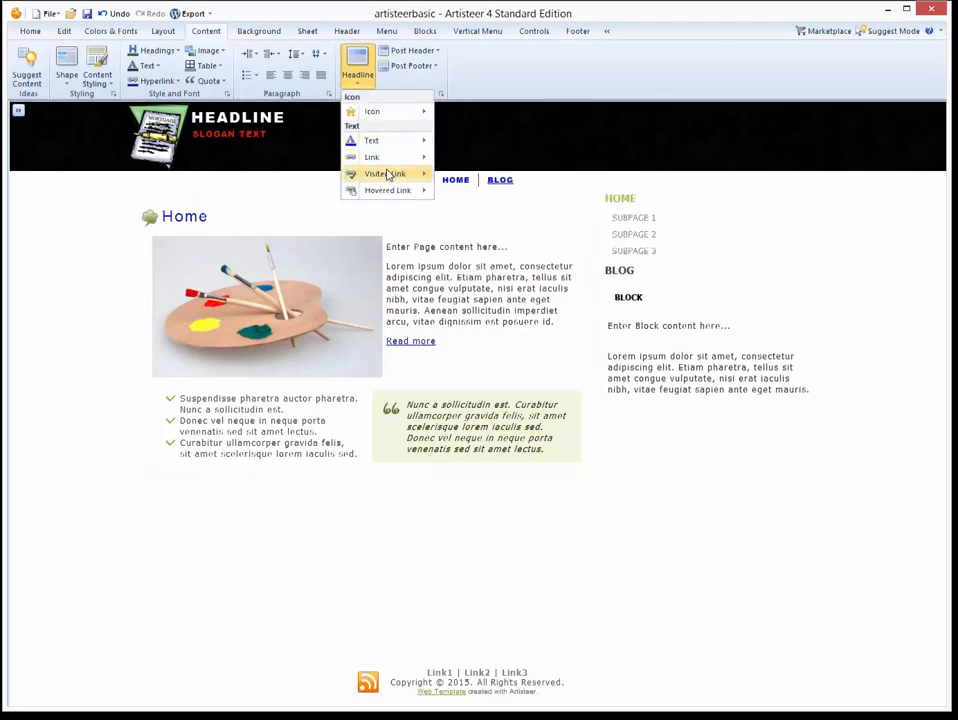
mouse_move(391, 175)
mouse_move(458, 188)
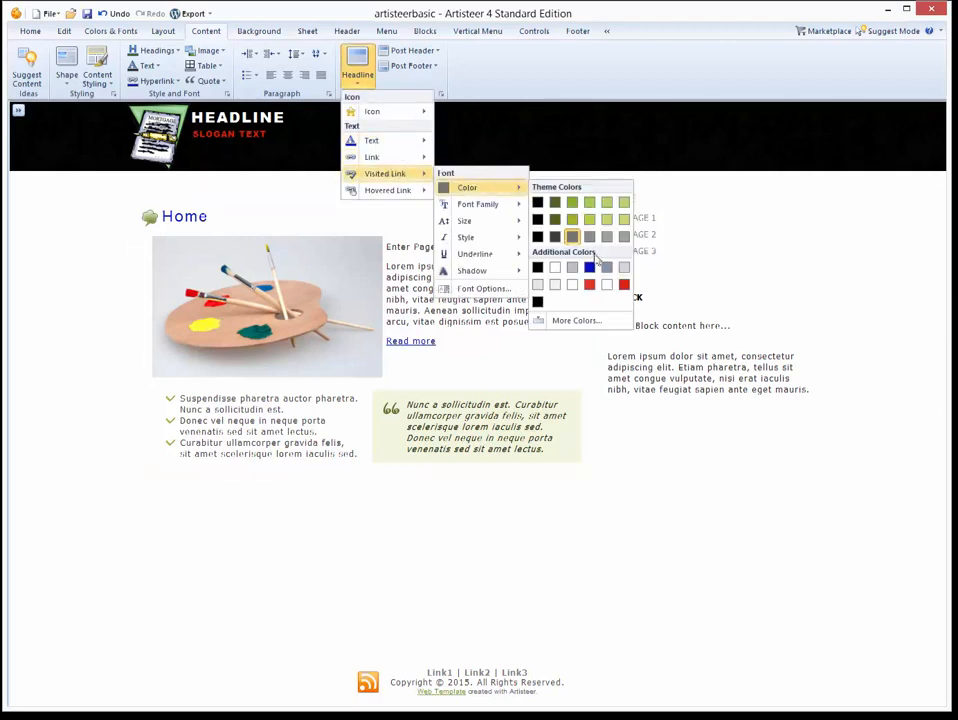
left_click(565, 203)
left_click(366, 86)
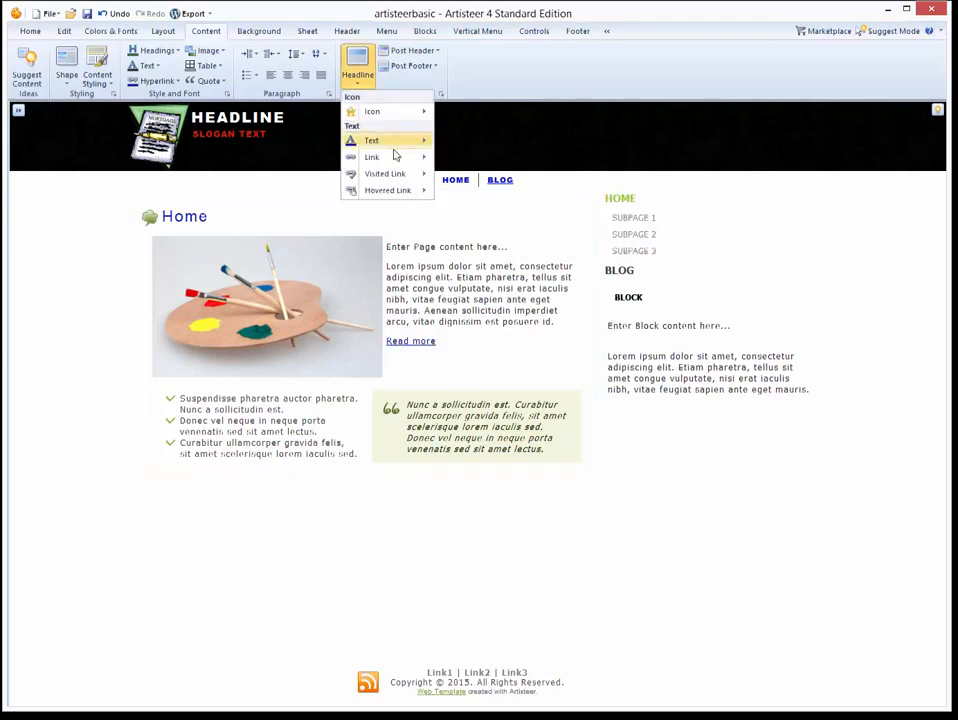
mouse_move(398, 165)
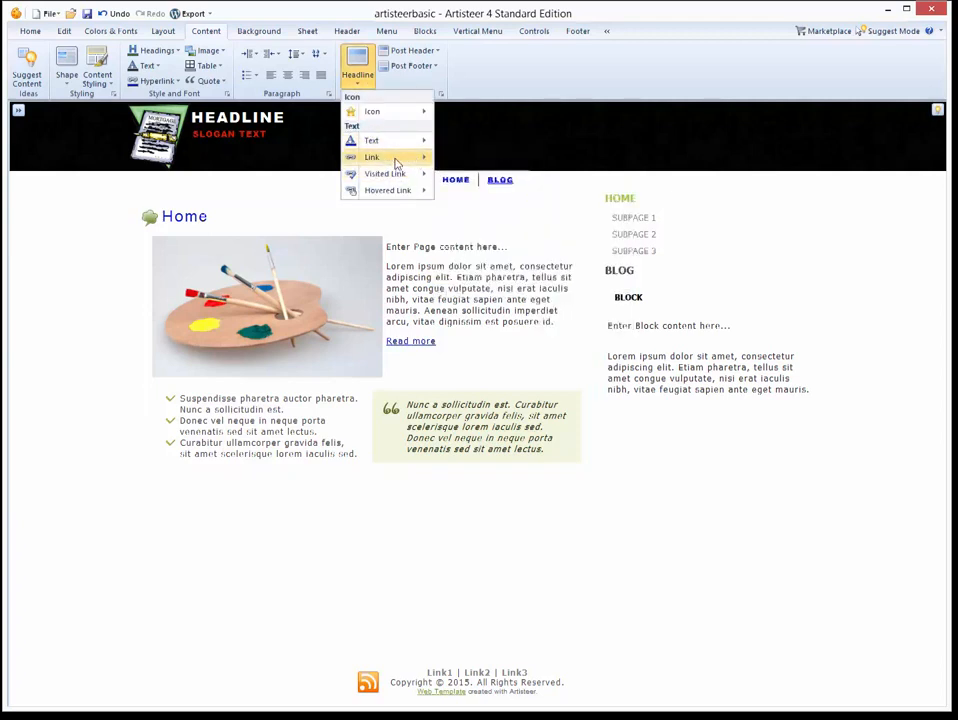
mouse_move(406, 134)
left_click(626, 68)
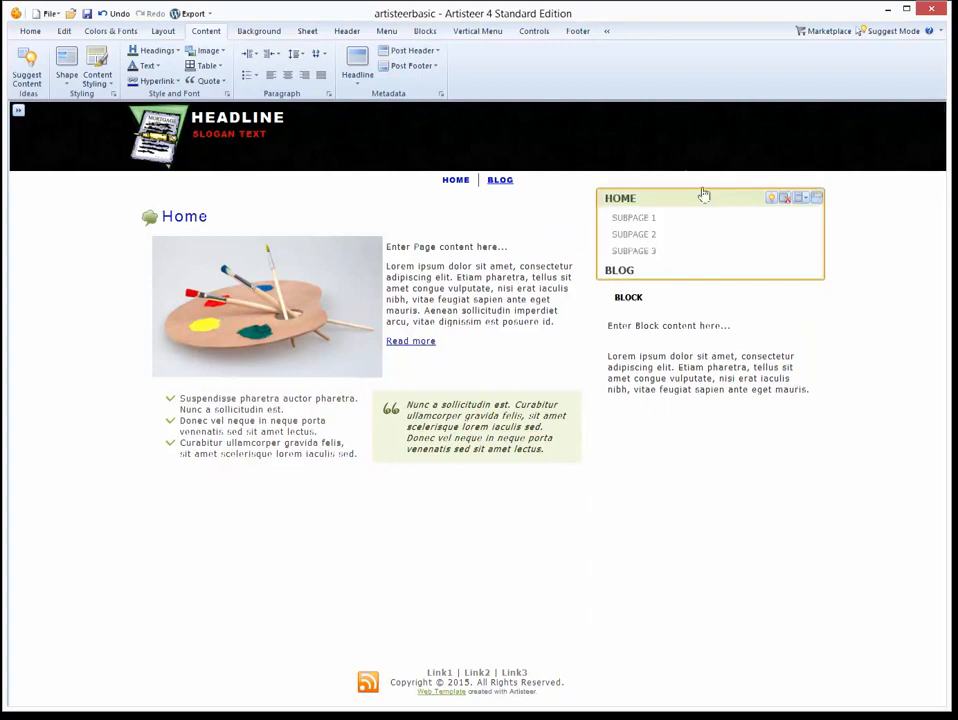
On the Blocks tab, try Suggest Blocks, then undo it twice to restore the BLOCK header.
left_click(425, 31)
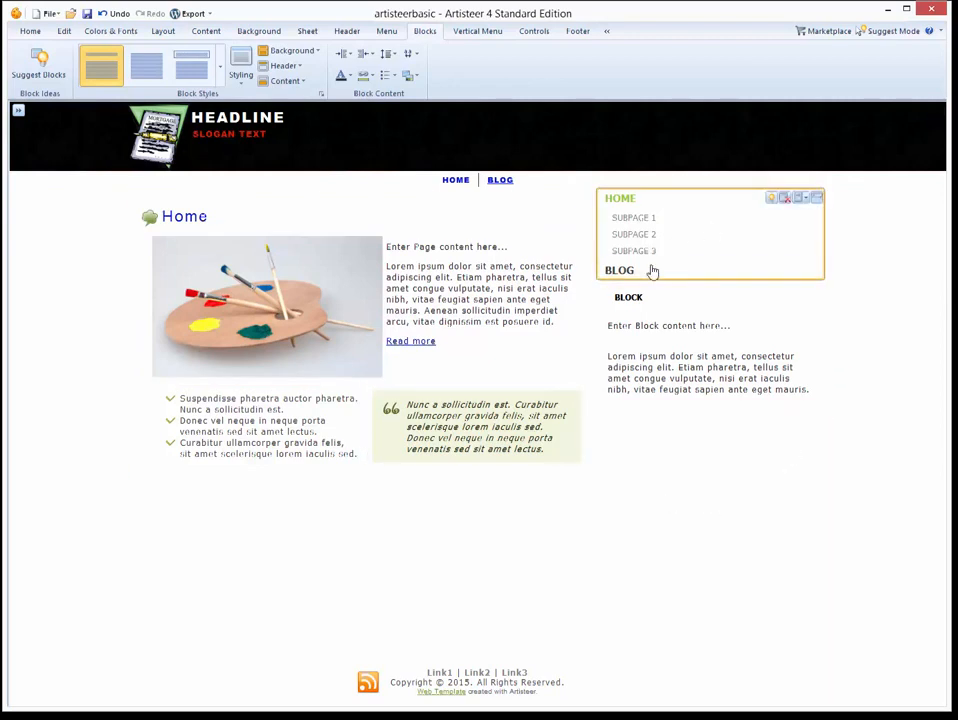
left_click(42, 62)
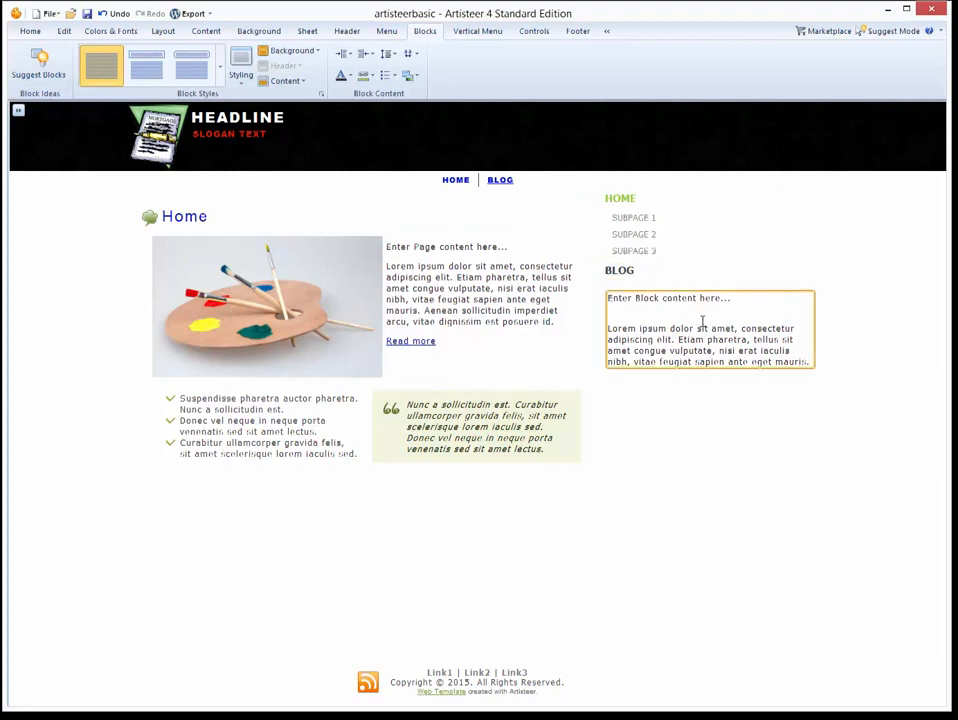
key("ctrl+z")
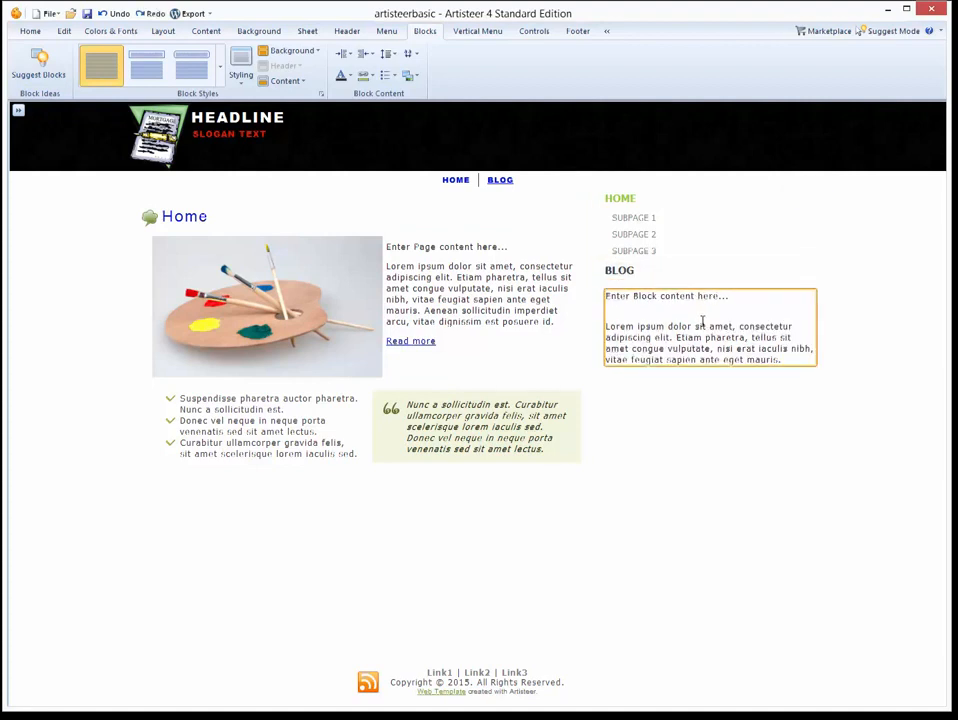
key("ctrl+z")
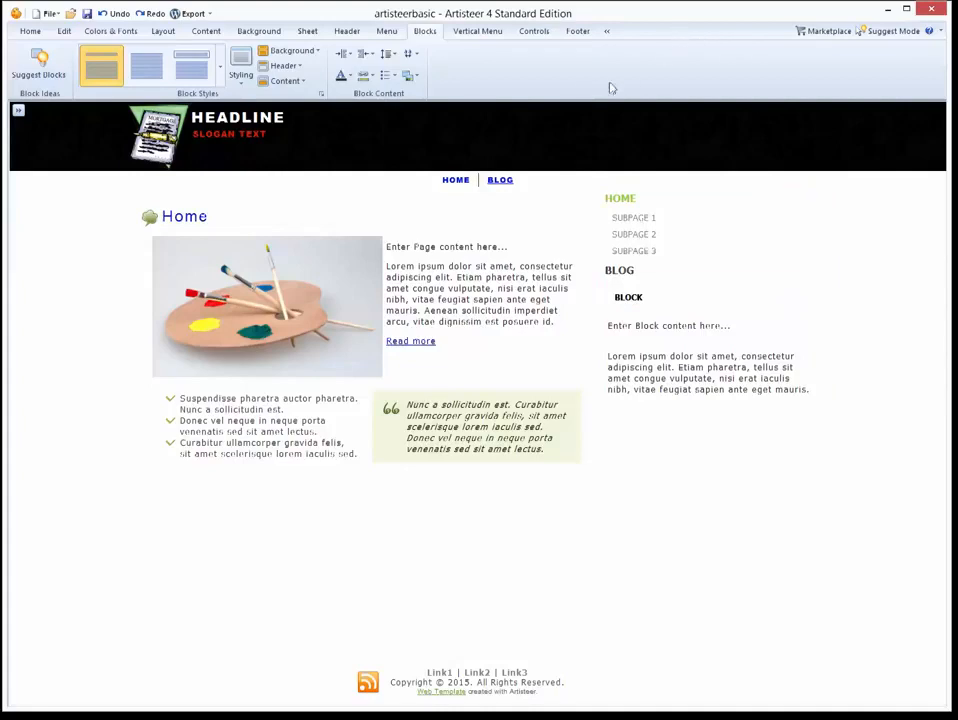
Make the sidebar block links blue.
left_click(300, 66)
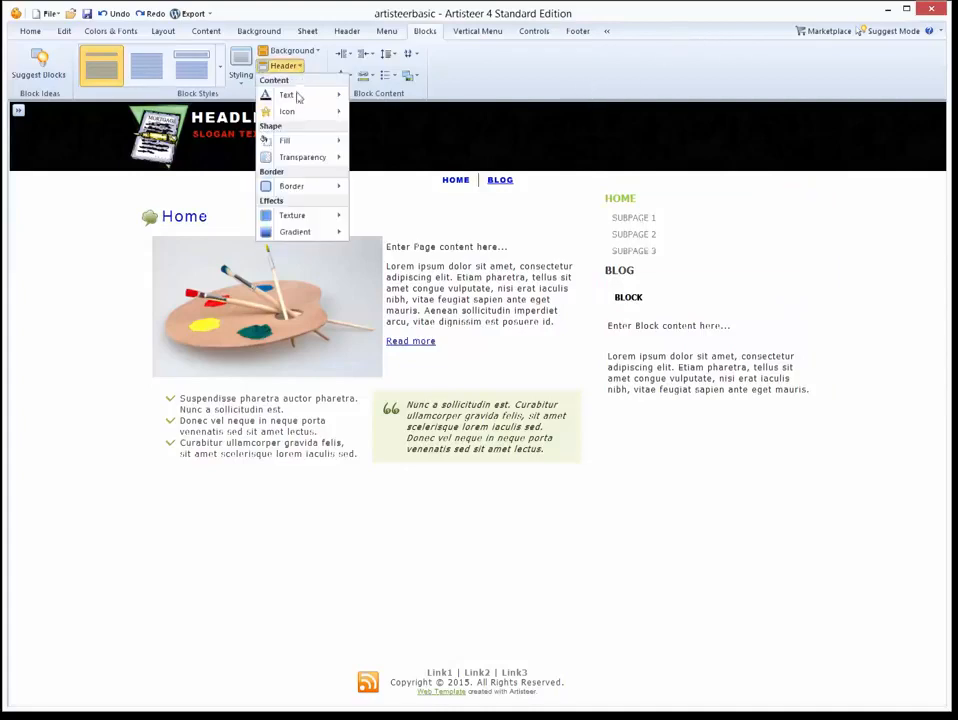
mouse_move(297, 100)
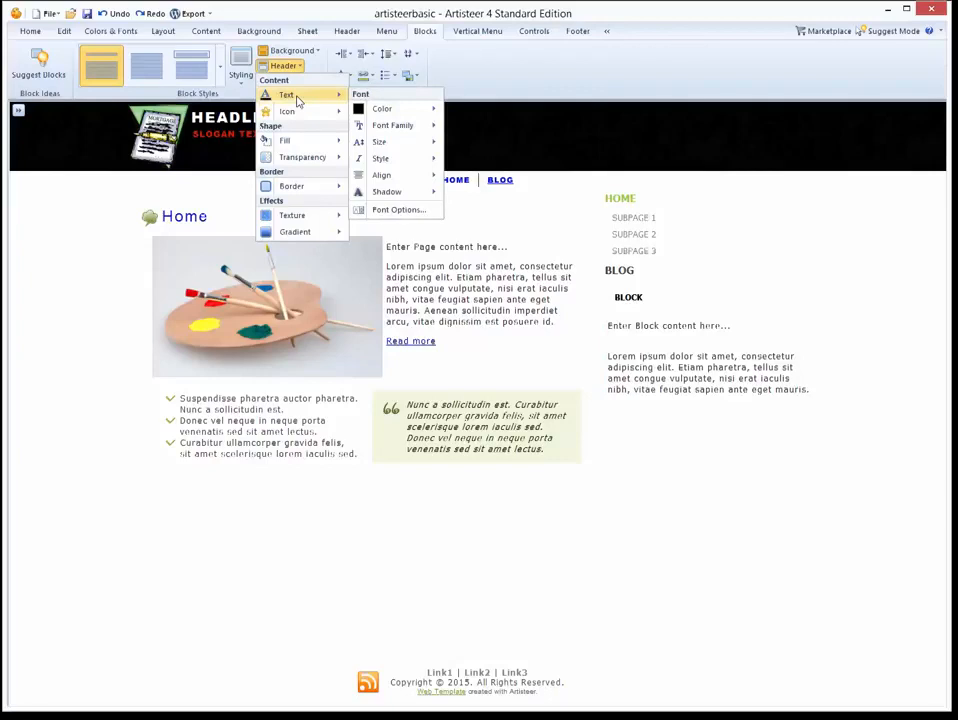
left_click(432, 79)
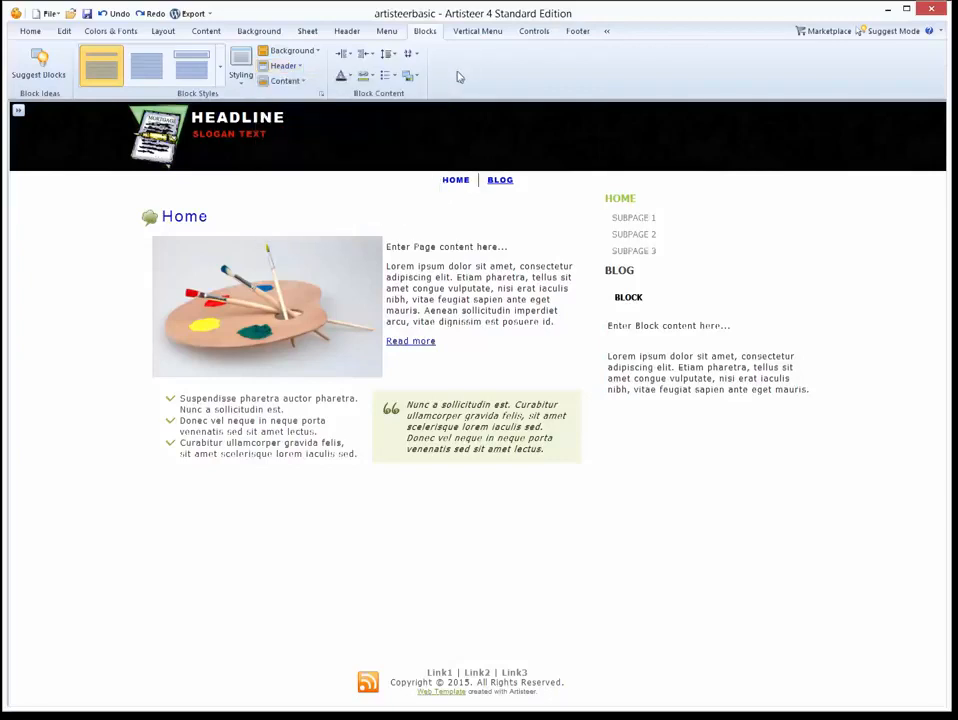
left_click(370, 79)
mouse_move(380, 92)
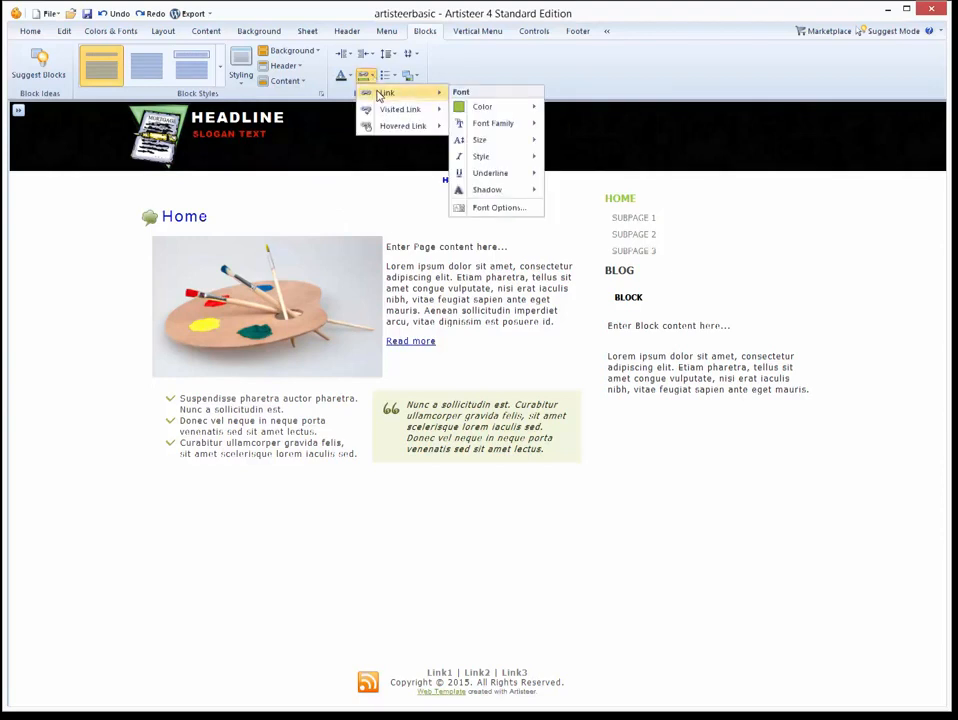
mouse_move(479, 107)
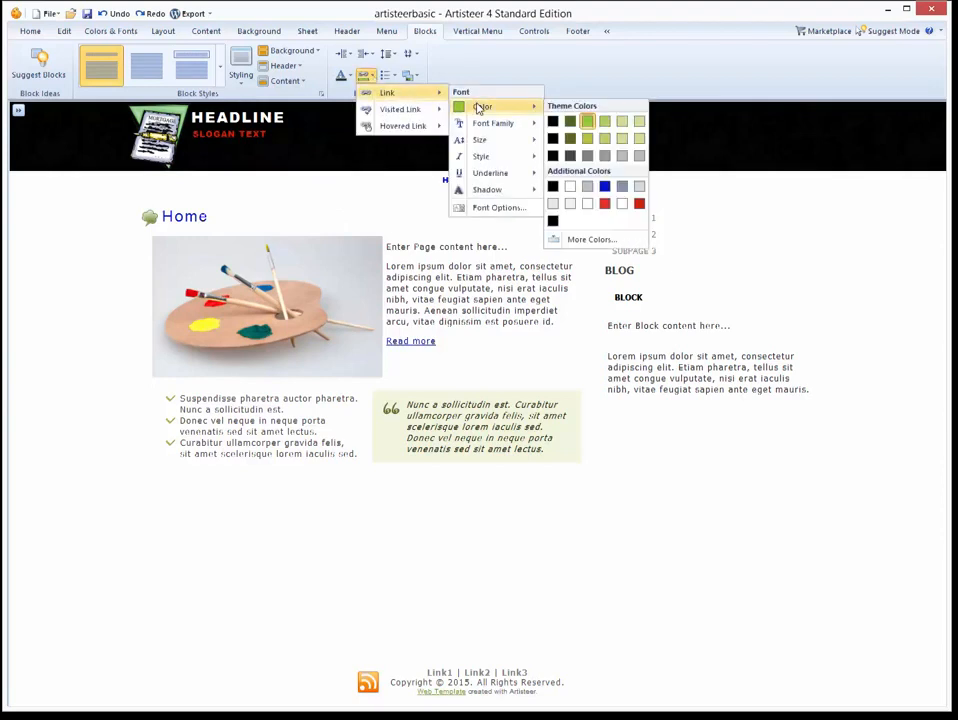
left_click(606, 188)
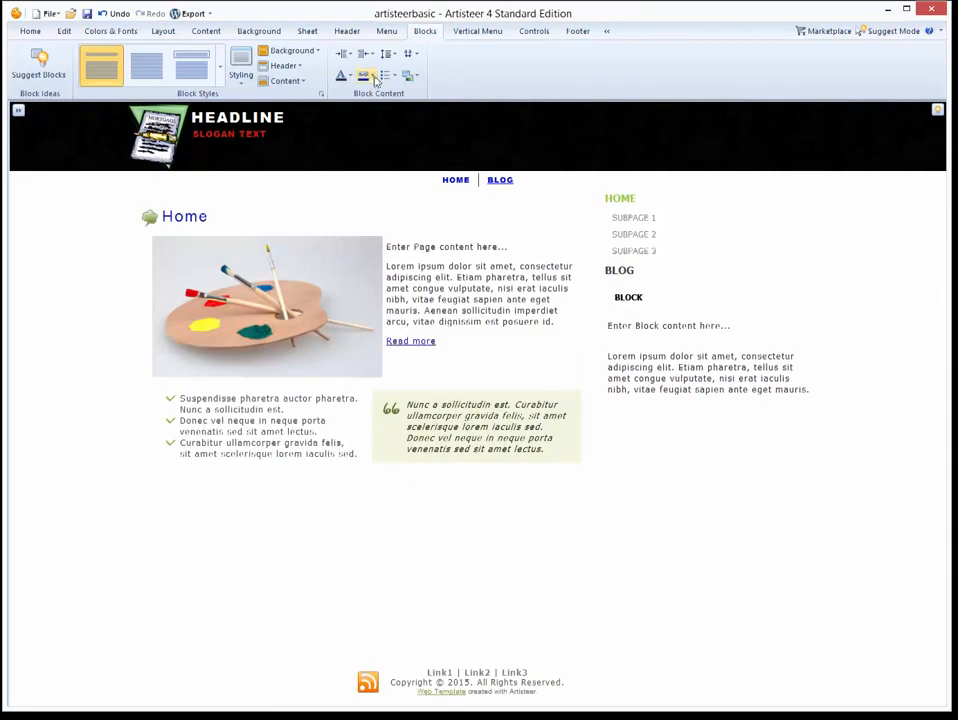
Make visited and hovered block links blue as well.
left_click(370, 79)
mouse_move(395, 109)
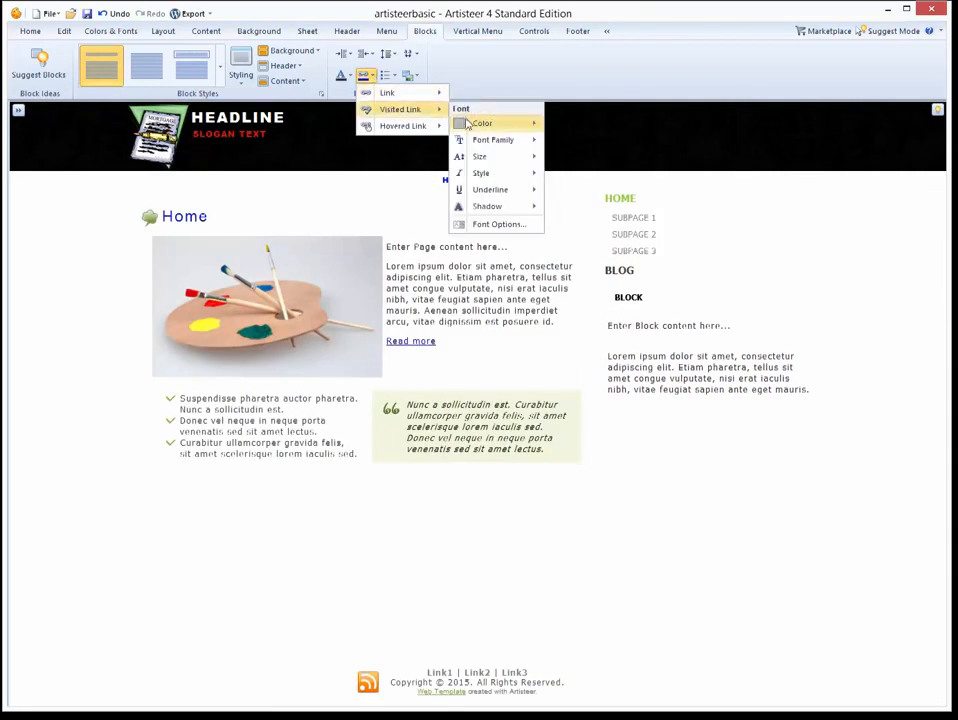
mouse_move(466, 123)
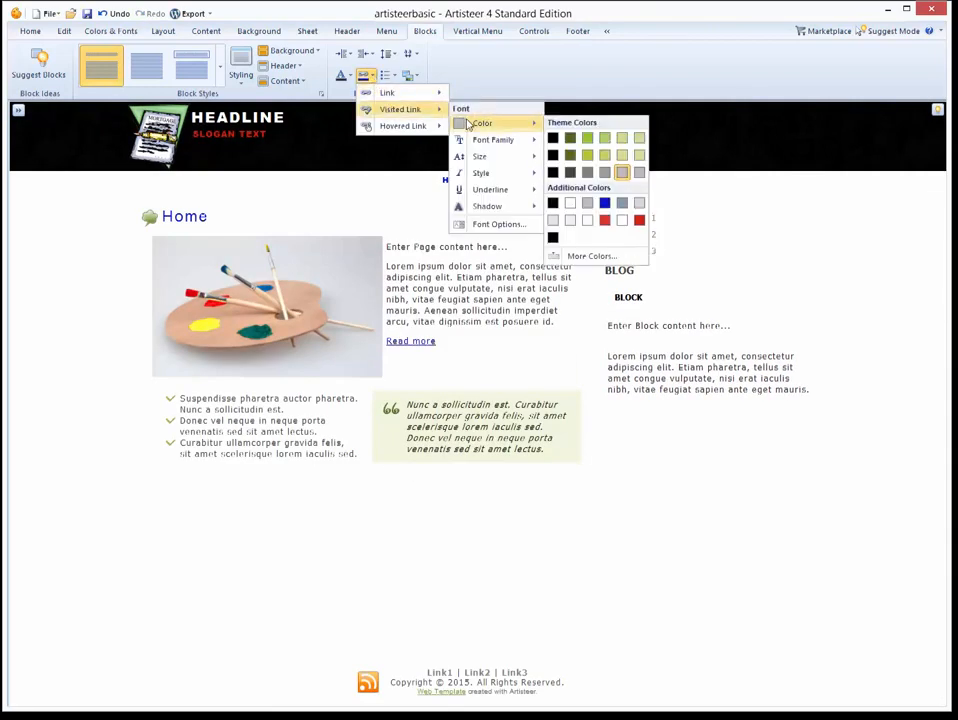
left_click(605, 206)
left_click(370, 79)
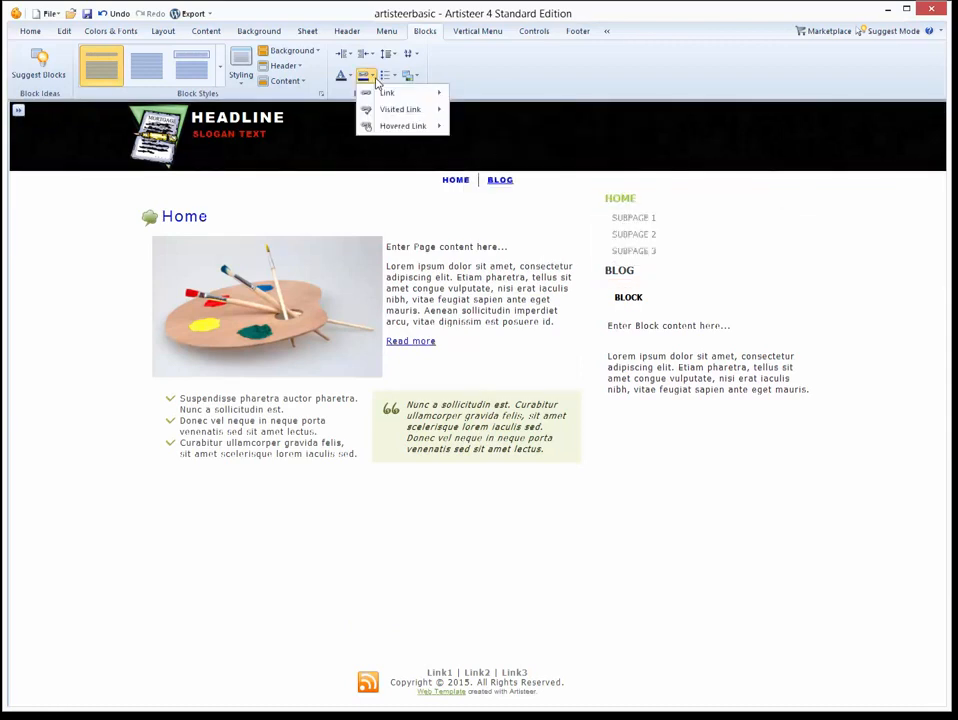
mouse_move(407, 128)
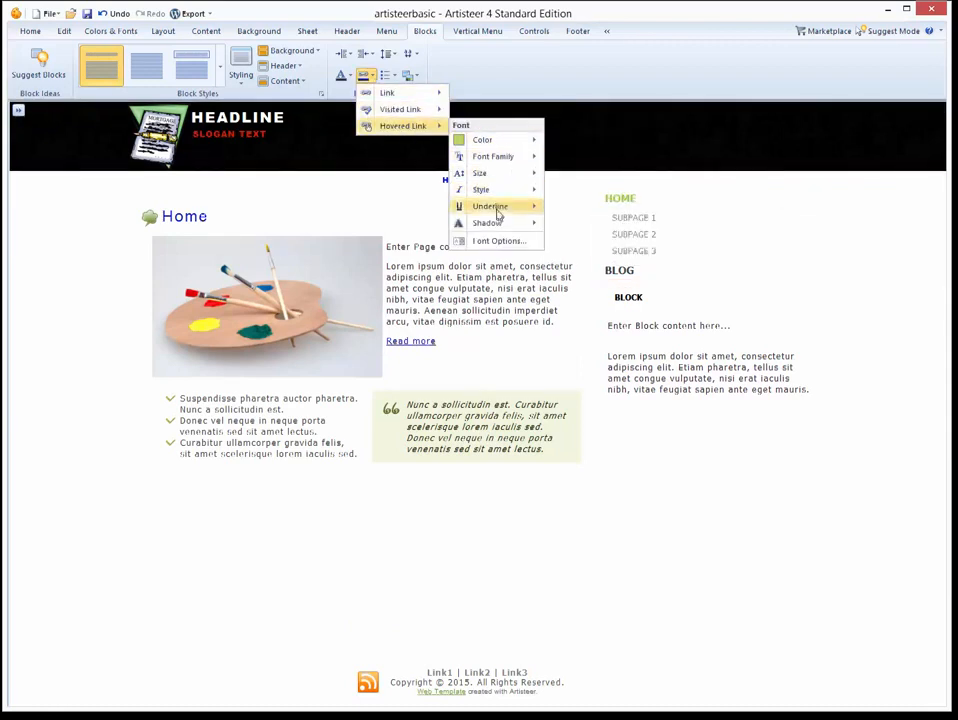
mouse_move(492, 142)
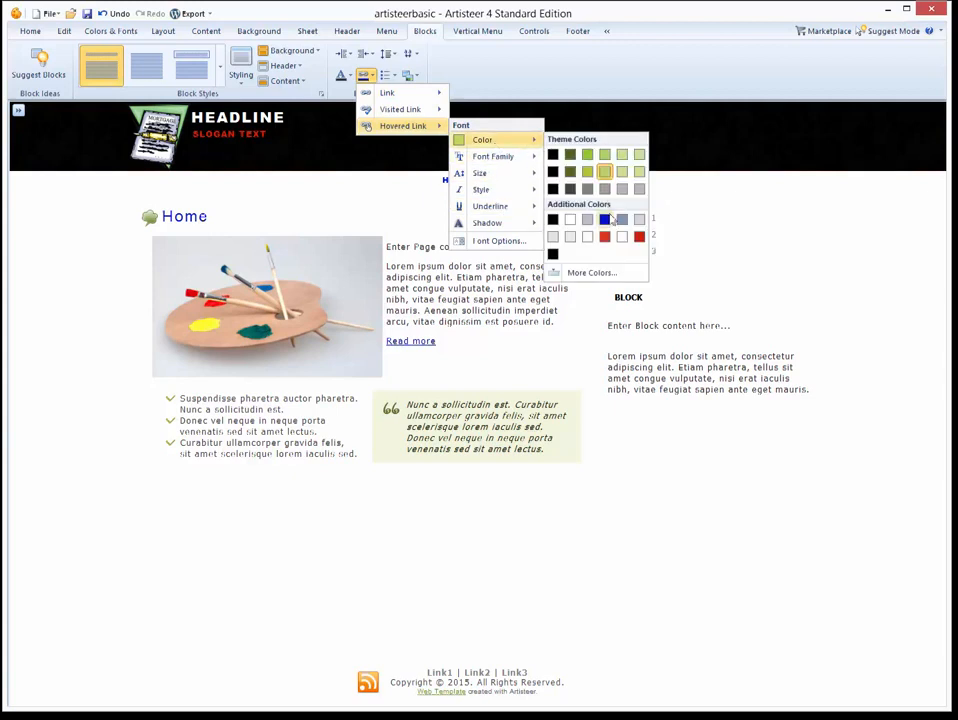
left_click(619, 207)
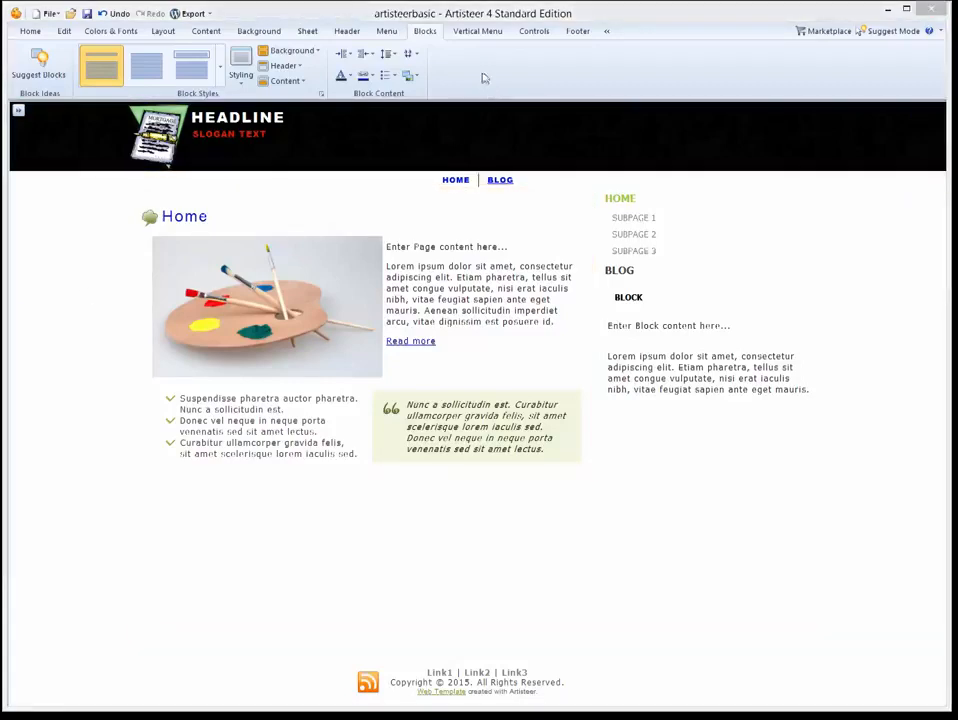
Apply styled looks to text inputs (second), checkboxes, radio buttons (fourth) and search box (third).
left_click(531, 36)
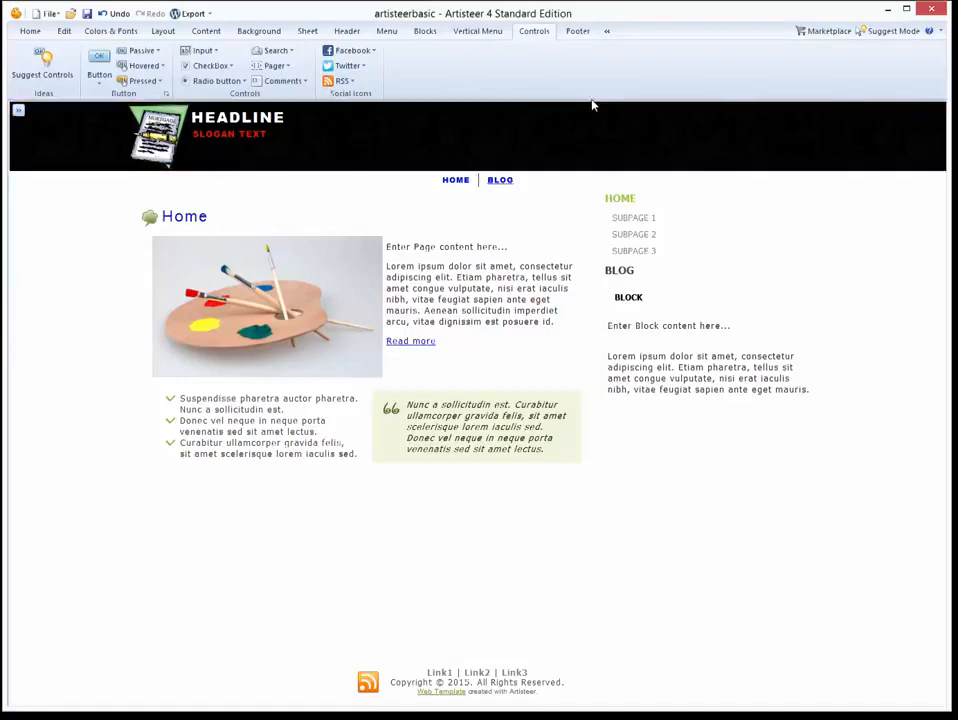
left_click(211, 51)
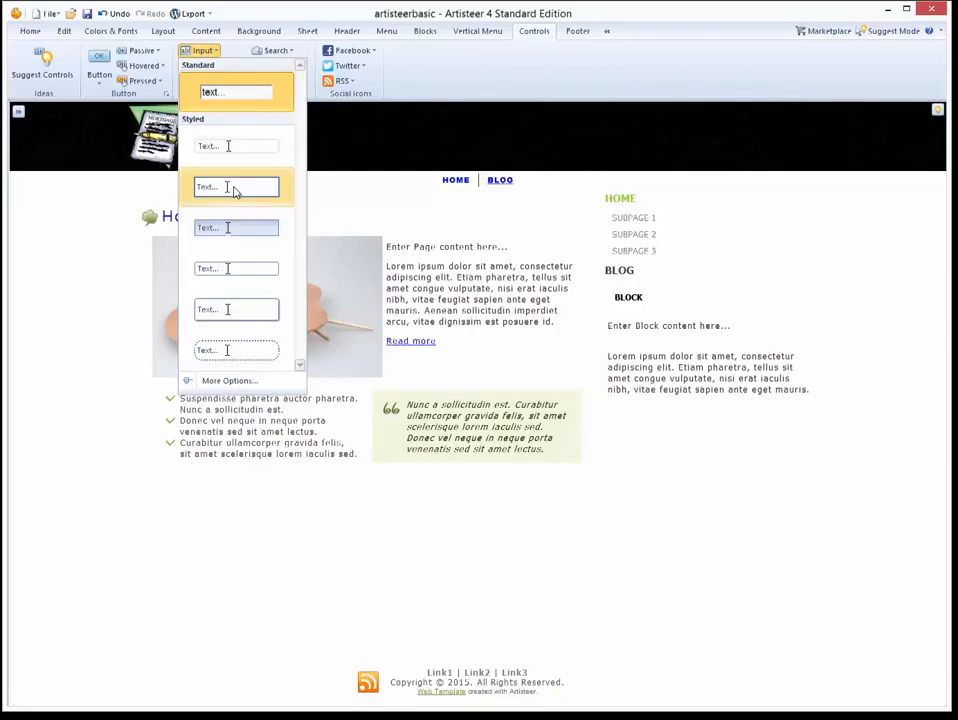
left_click(233, 192)
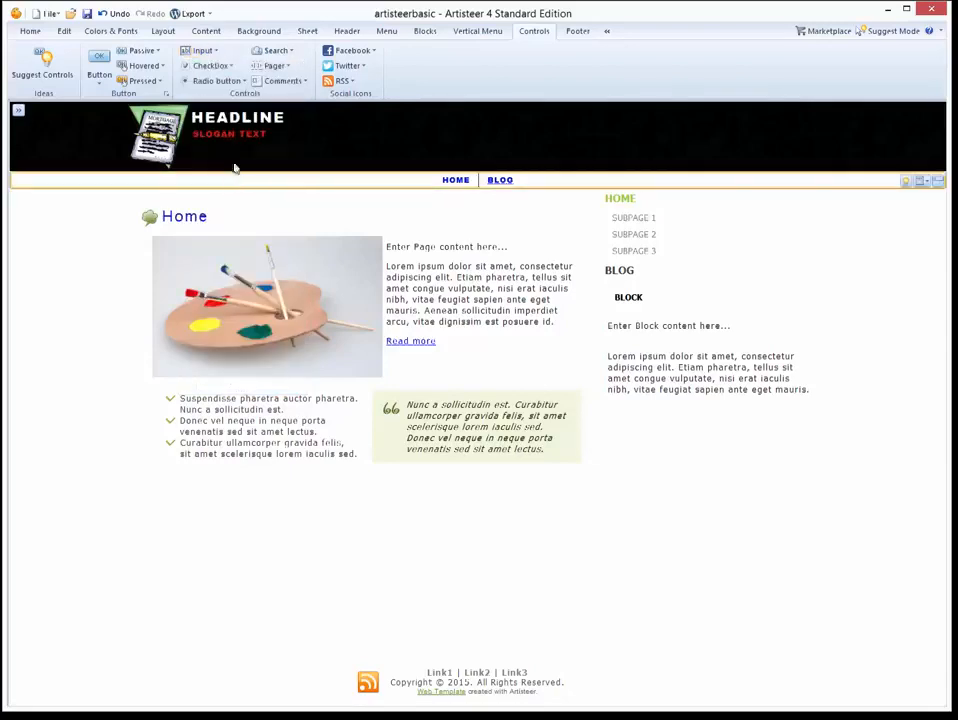
left_click(208, 65)
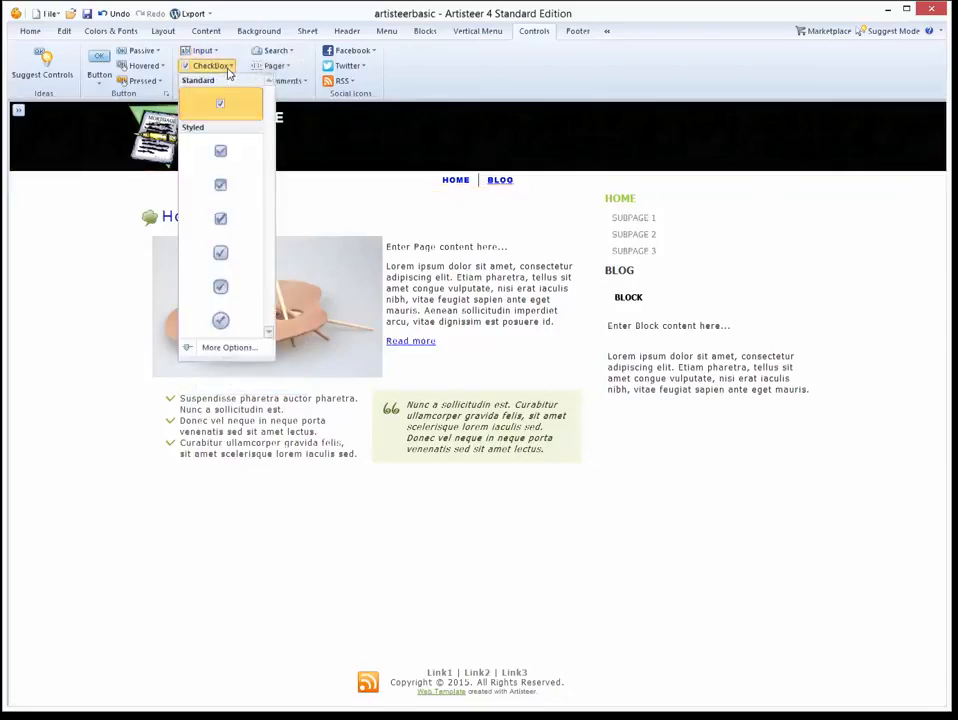
left_click(236, 160)
left_click(218, 80)
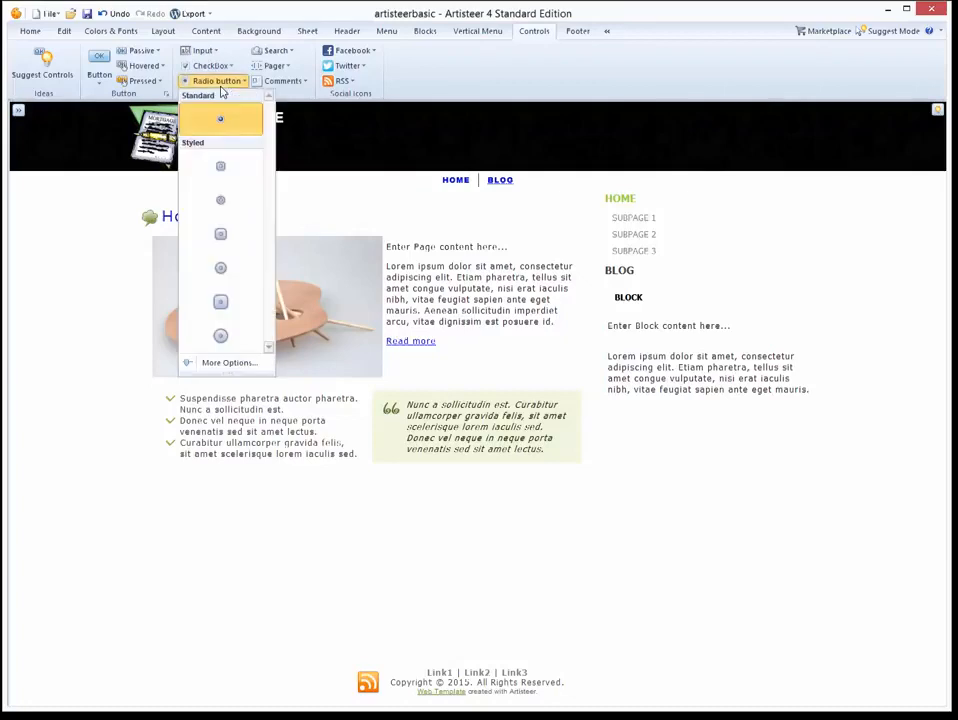
left_click(230, 270)
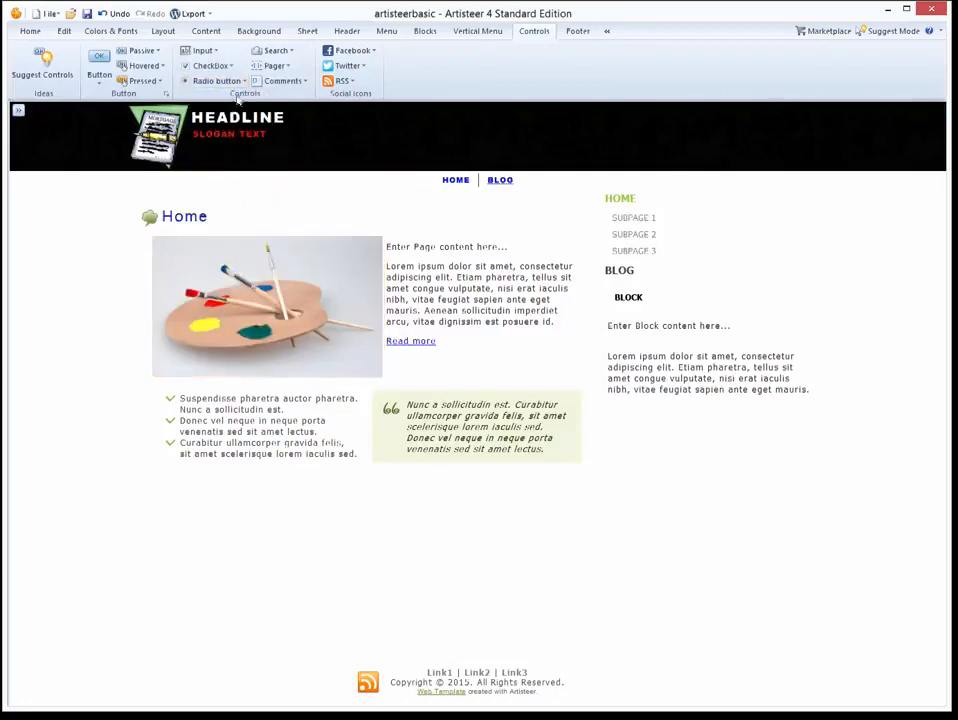
left_click(275, 50)
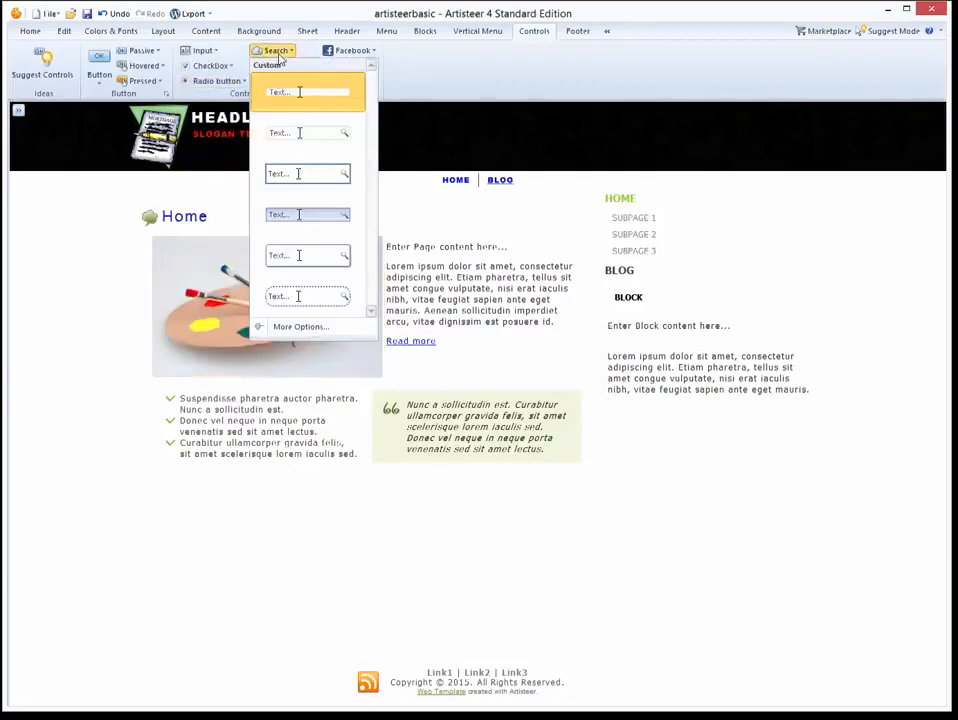
left_click(333, 177)
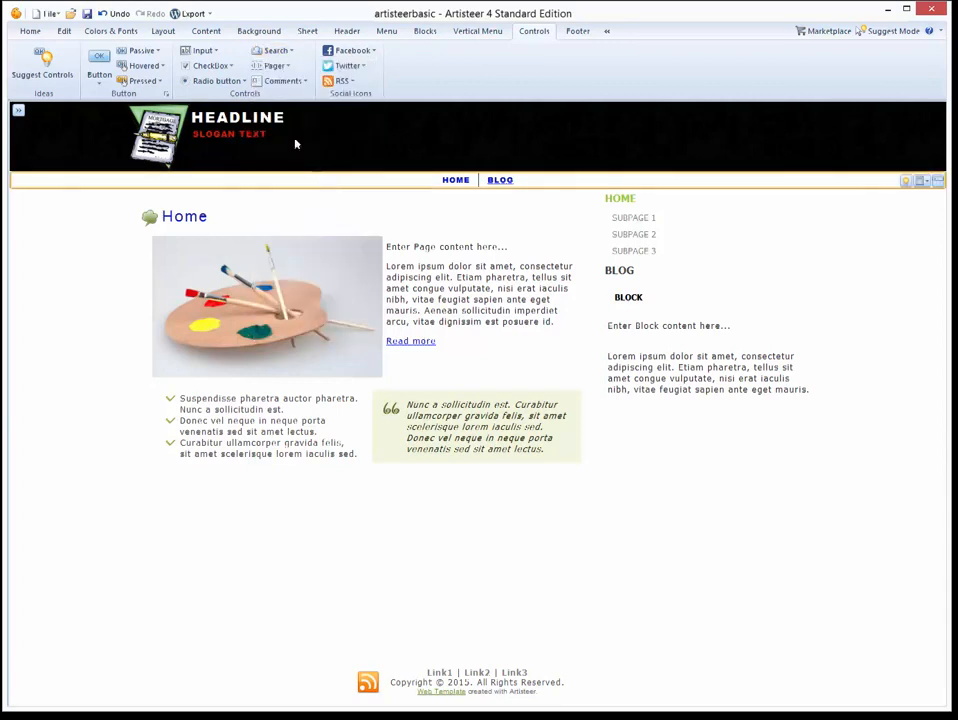
Use the second large Facebook icon, leaving pager and comment styles unchanged.
left_click(273, 66)
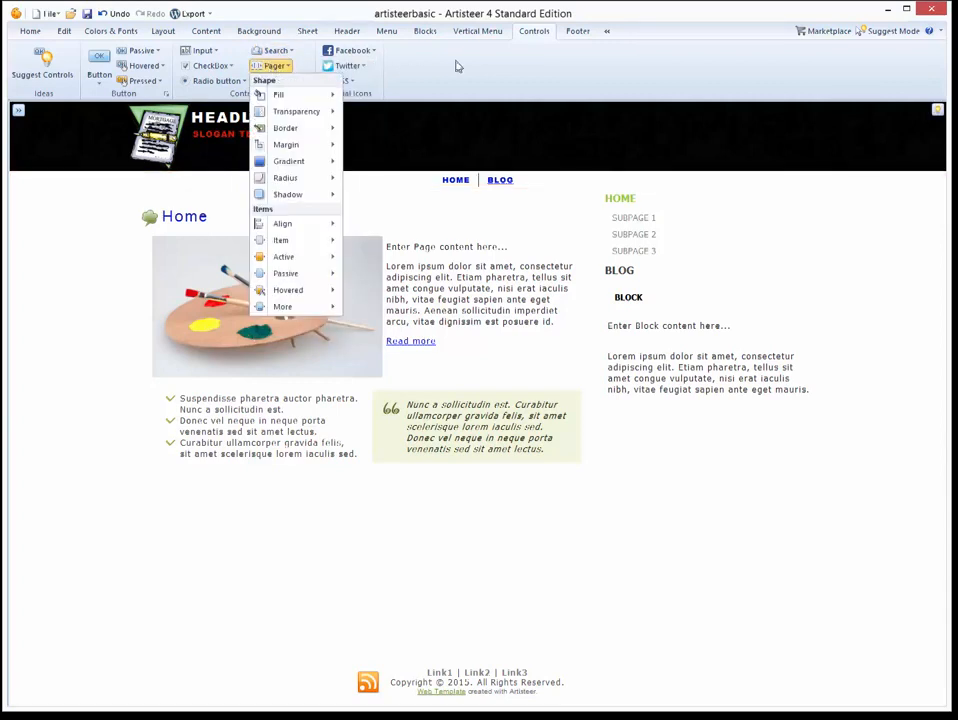
left_click(456, 66)
left_click(304, 81)
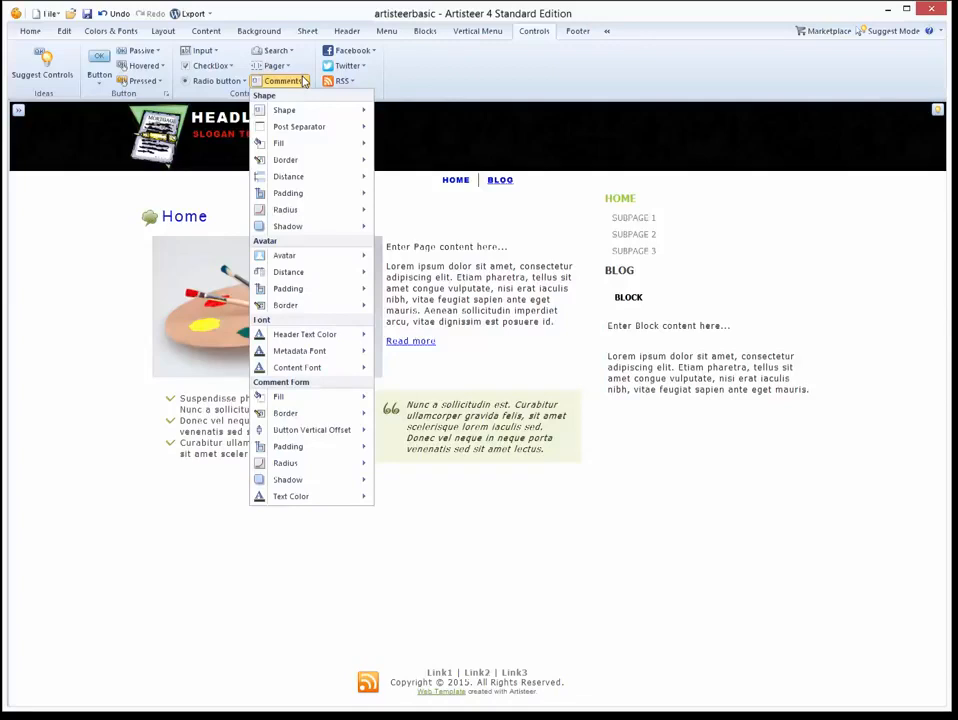
mouse_move(315, 261)
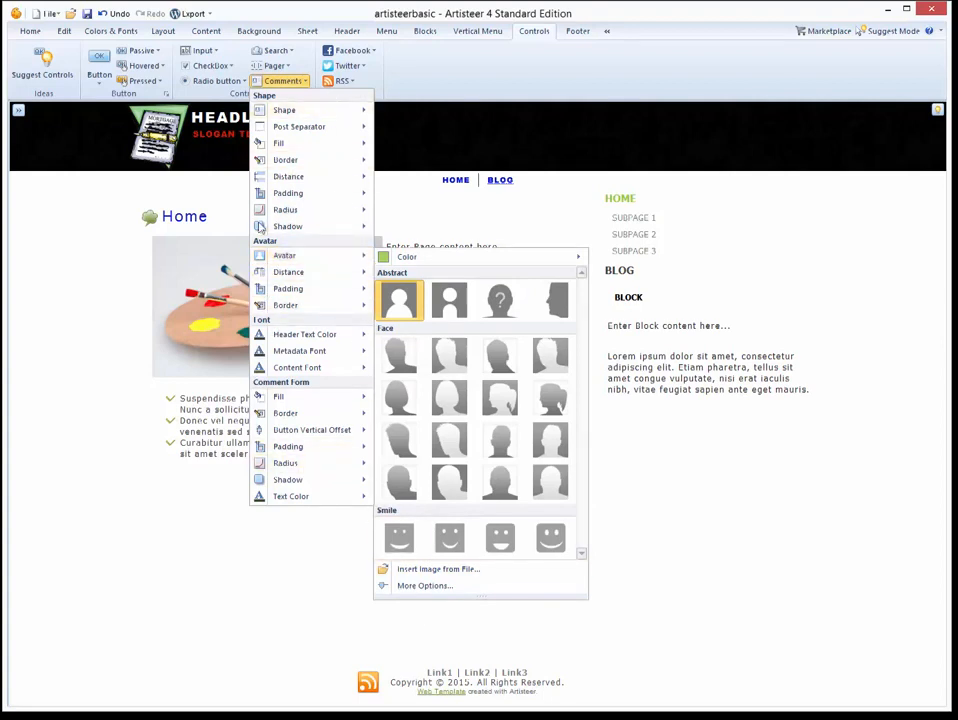
left_click(449, 80)
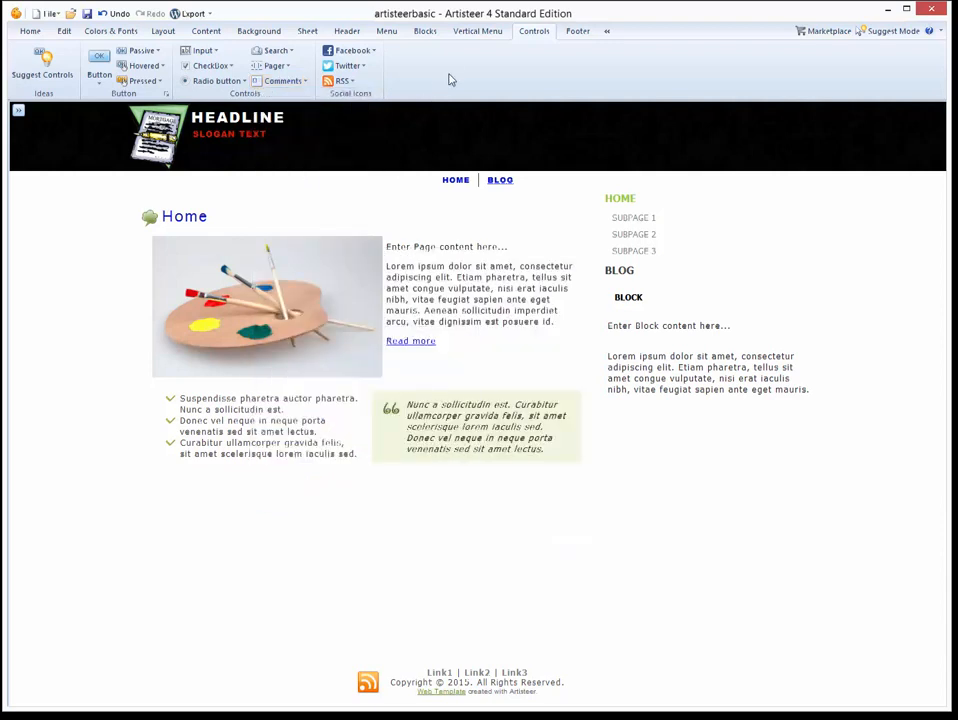
left_click(373, 51)
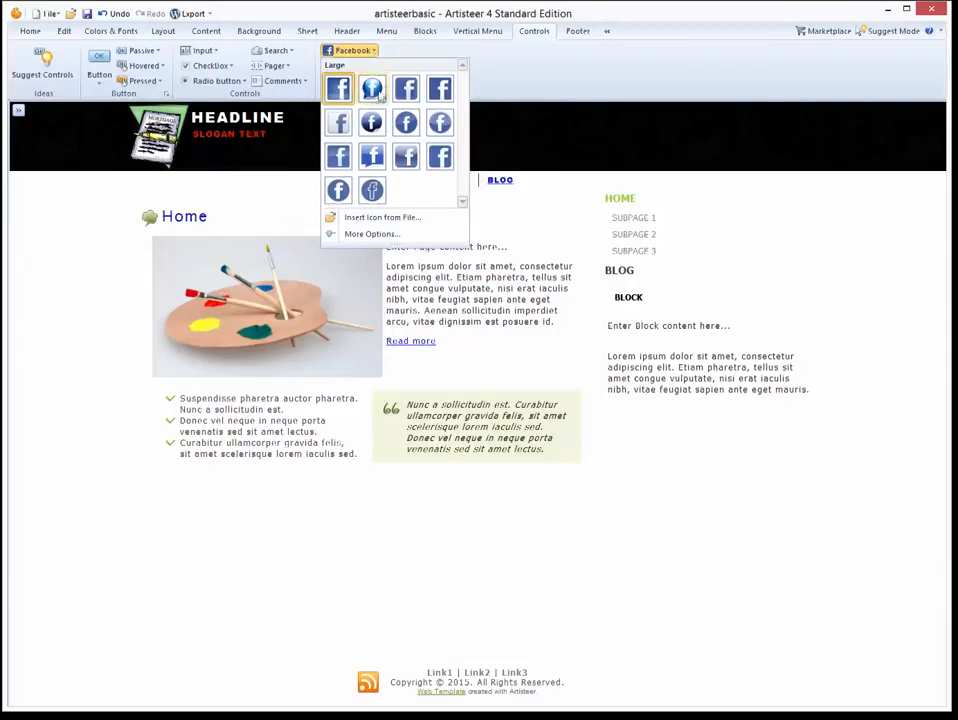
left_click(562, 82)
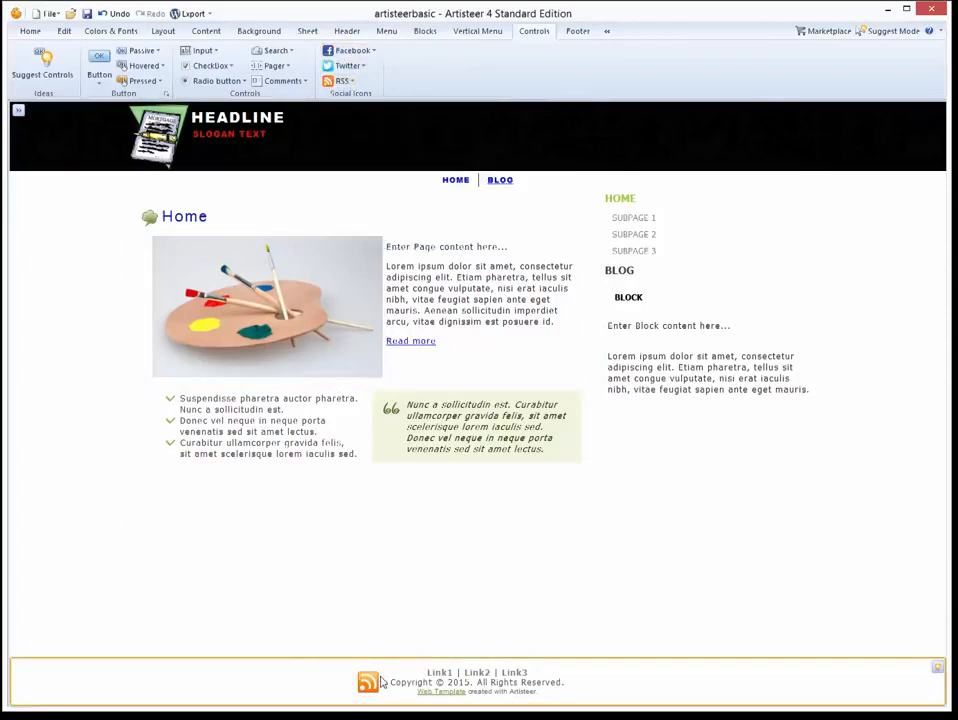
left_click(352, 50)
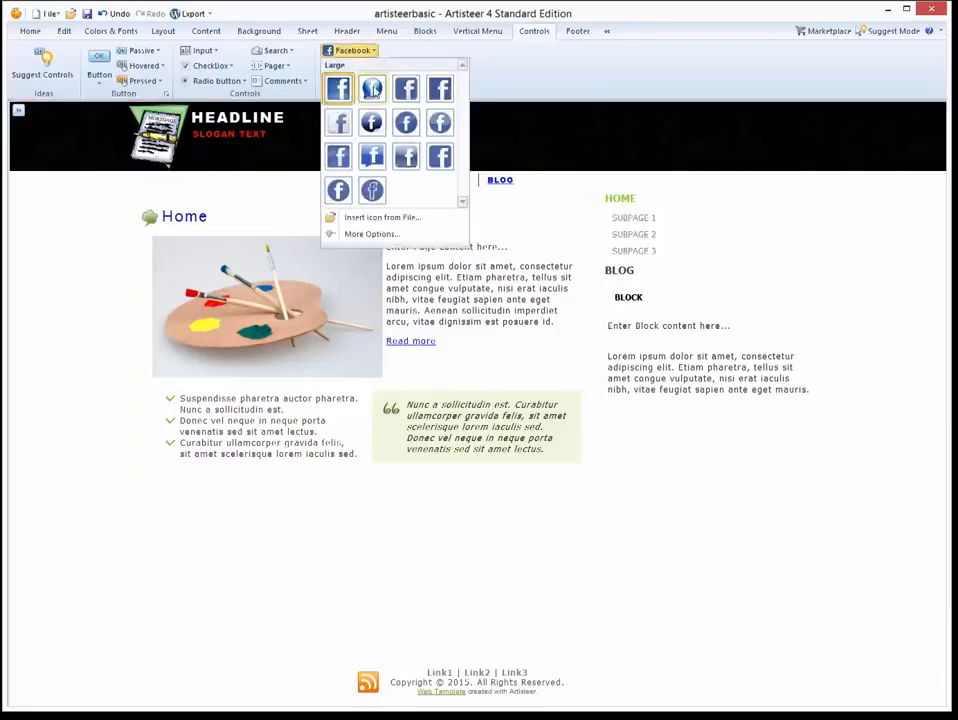
left_click(372, 90)
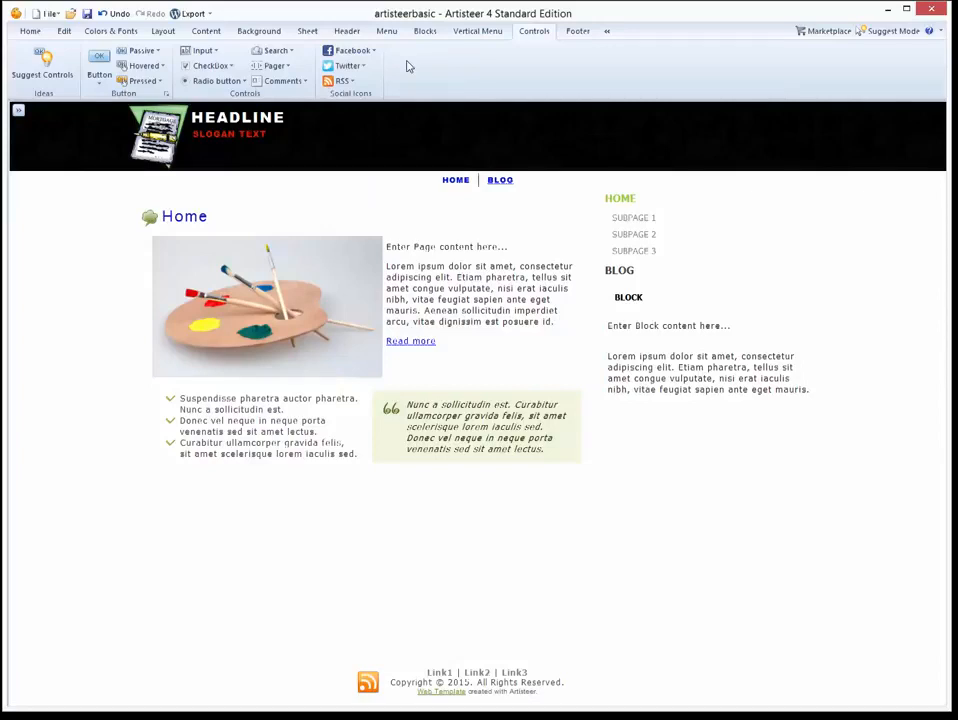
left_click(577, 31)
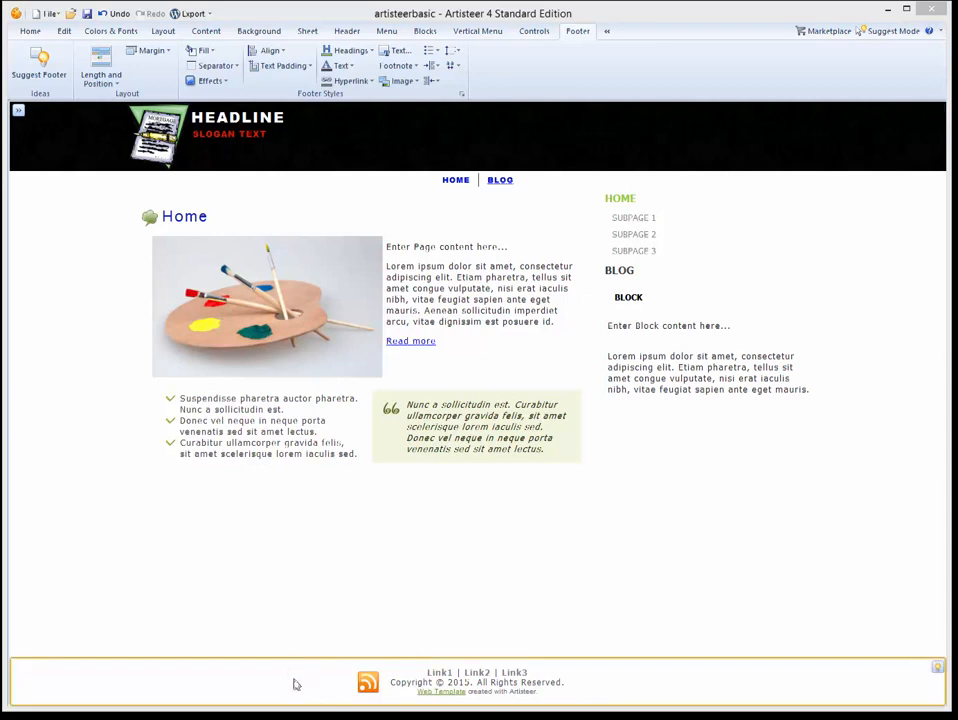
Replace the footer's Link1 with CLICK FOR FREE STUFF and select the new text.
left_click(397, 53)
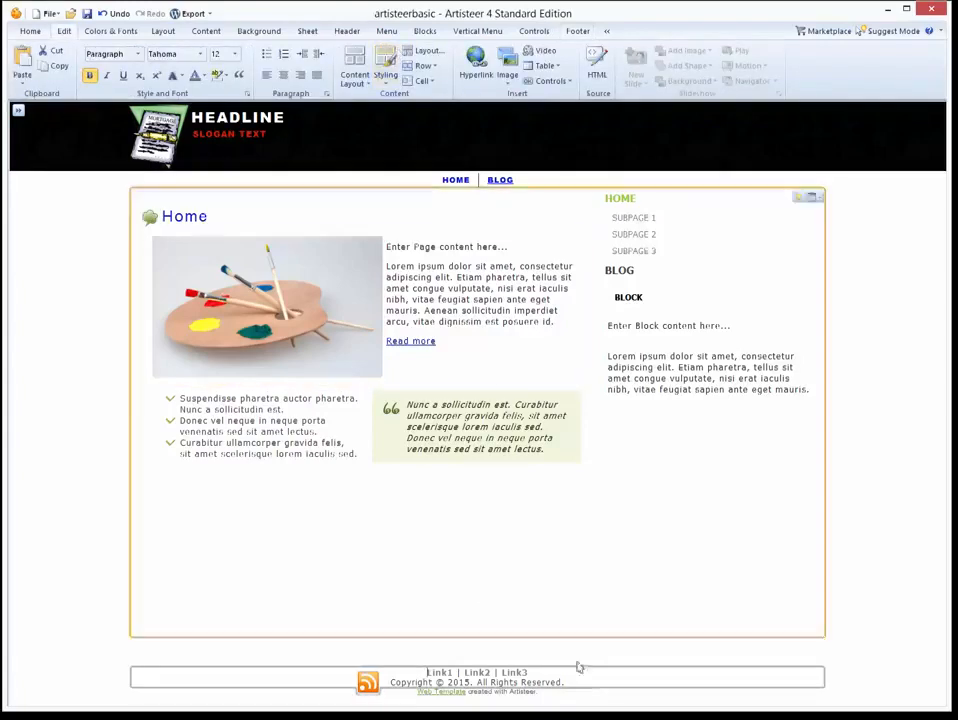
key("Delete")
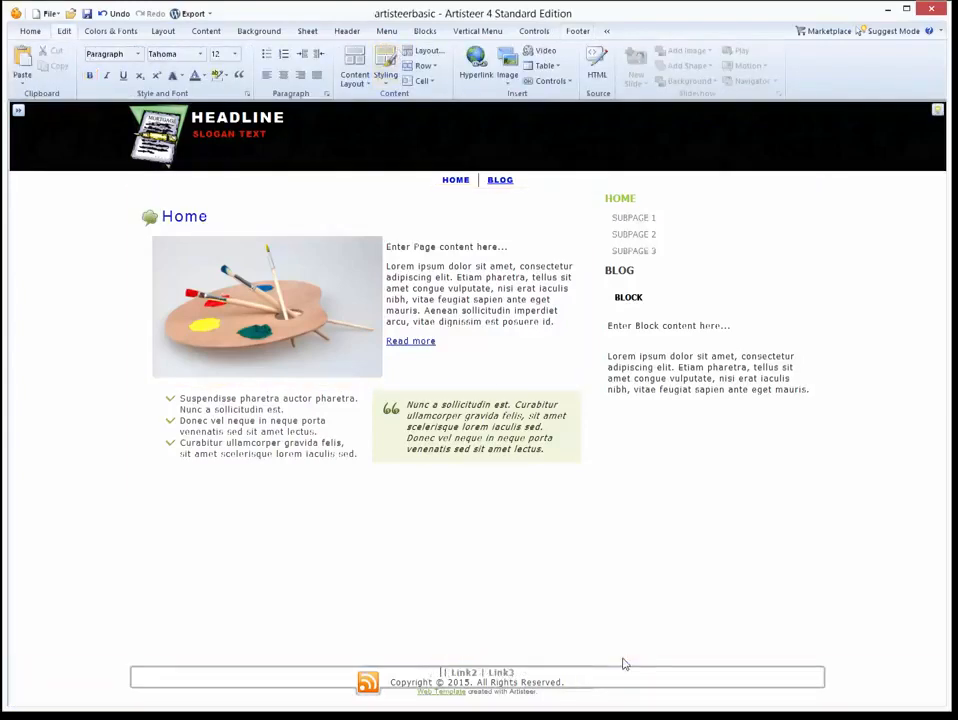
type("CLICK FOR")
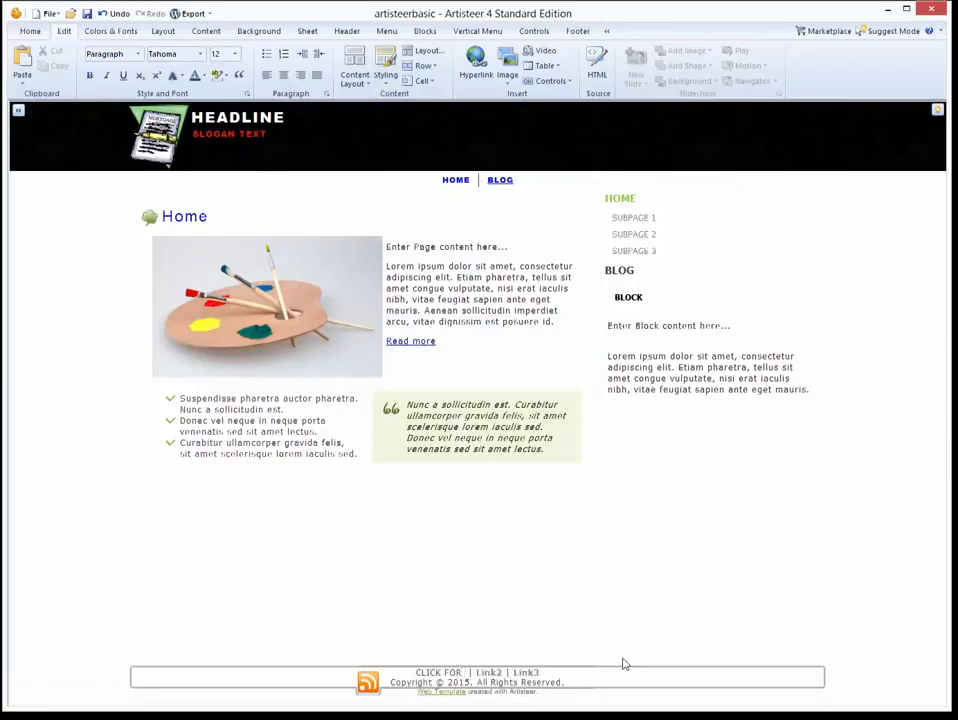
type(" FREE STUFF")
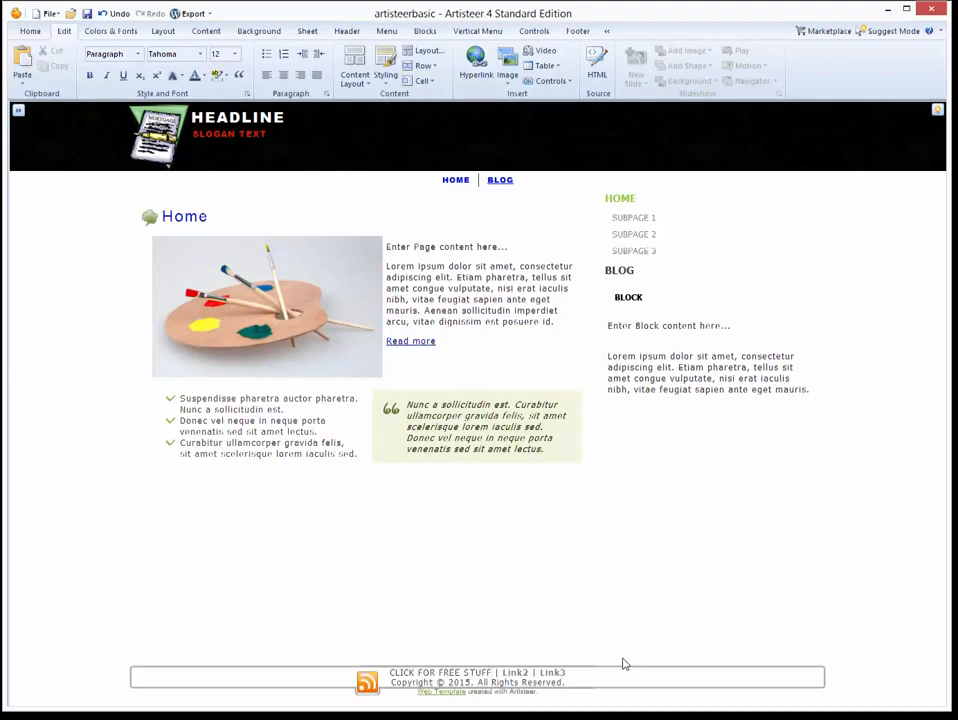
left_click_drag(491, 673, 392, 676)
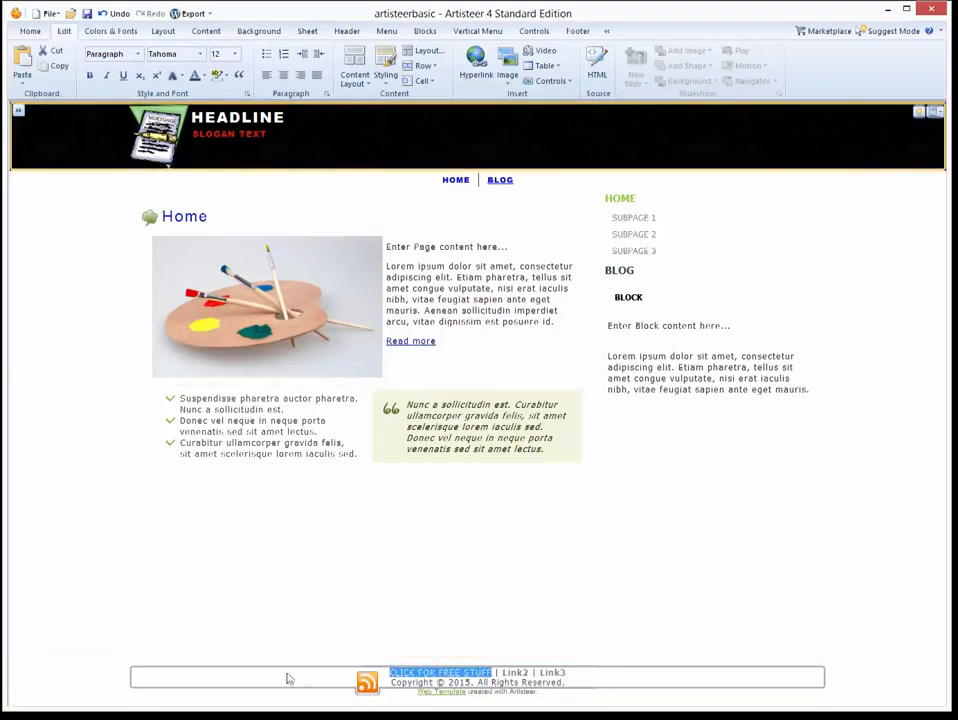
left_click(475, 66)
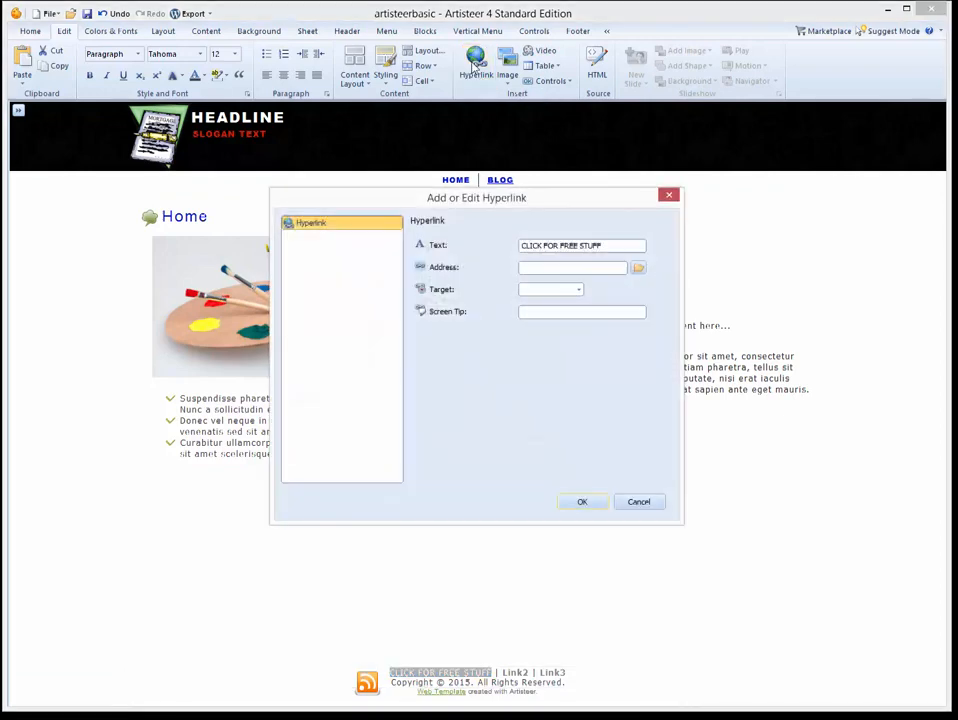
left_click(542, 267)
left_click(668, 194)
left_click(570, 682)
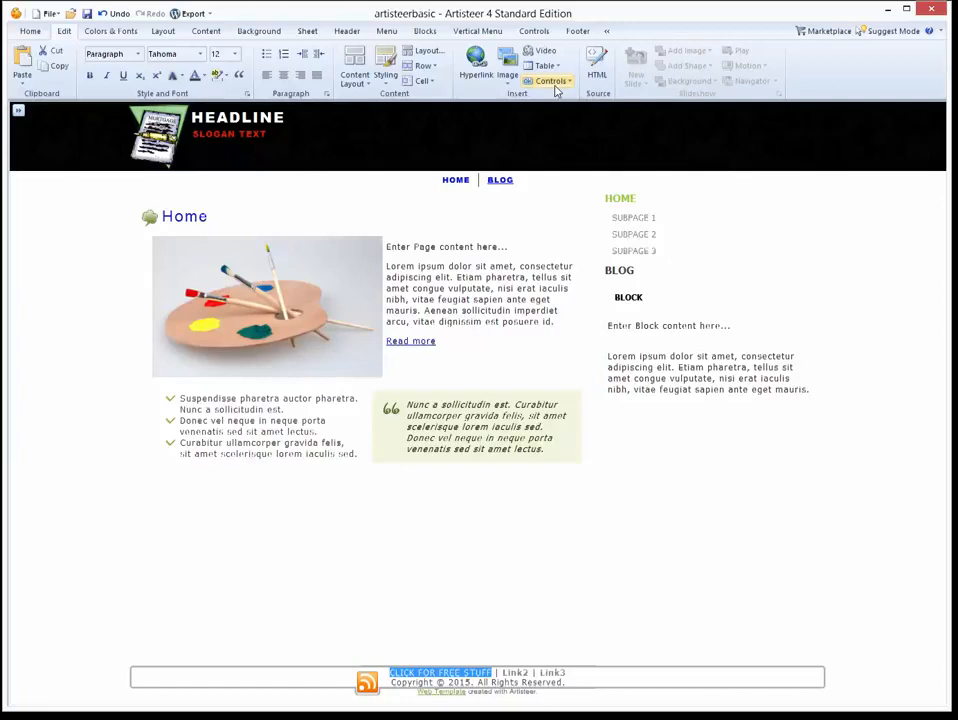
Remove the footer links line and its blank line, then add PCMONEYMAKING.COM after Copyright.
key("Delete")
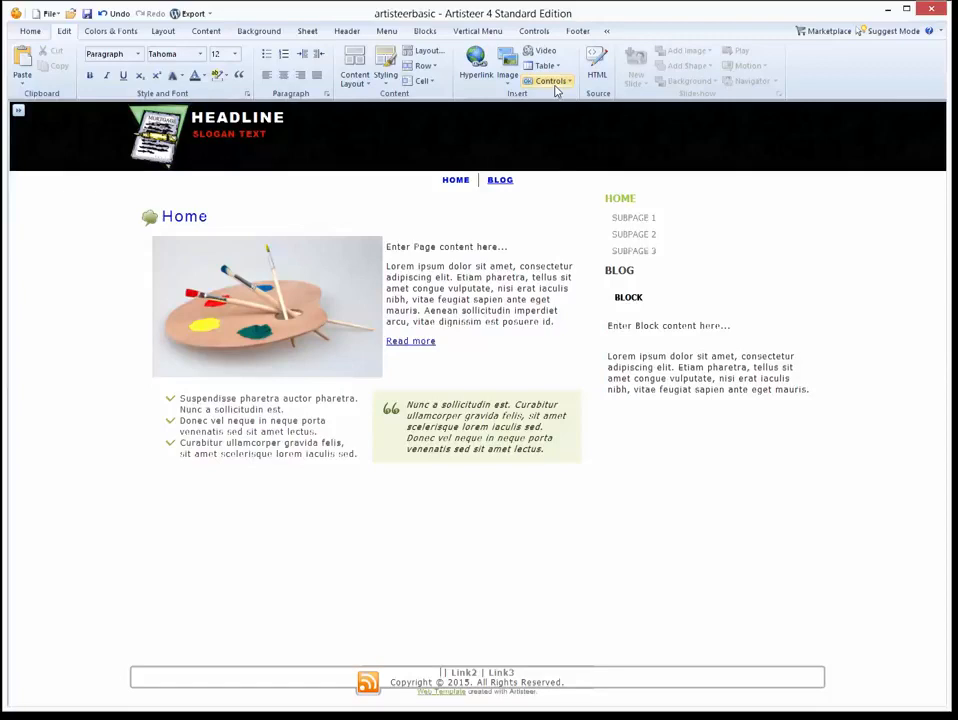
key("ctrl+z")
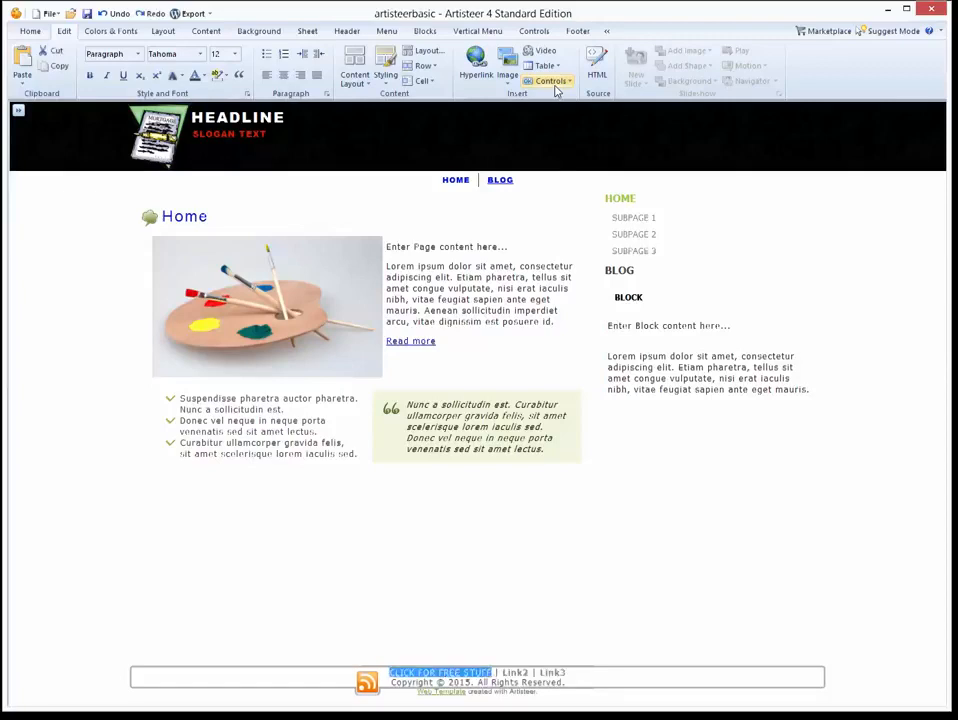
left_click(572, 675)
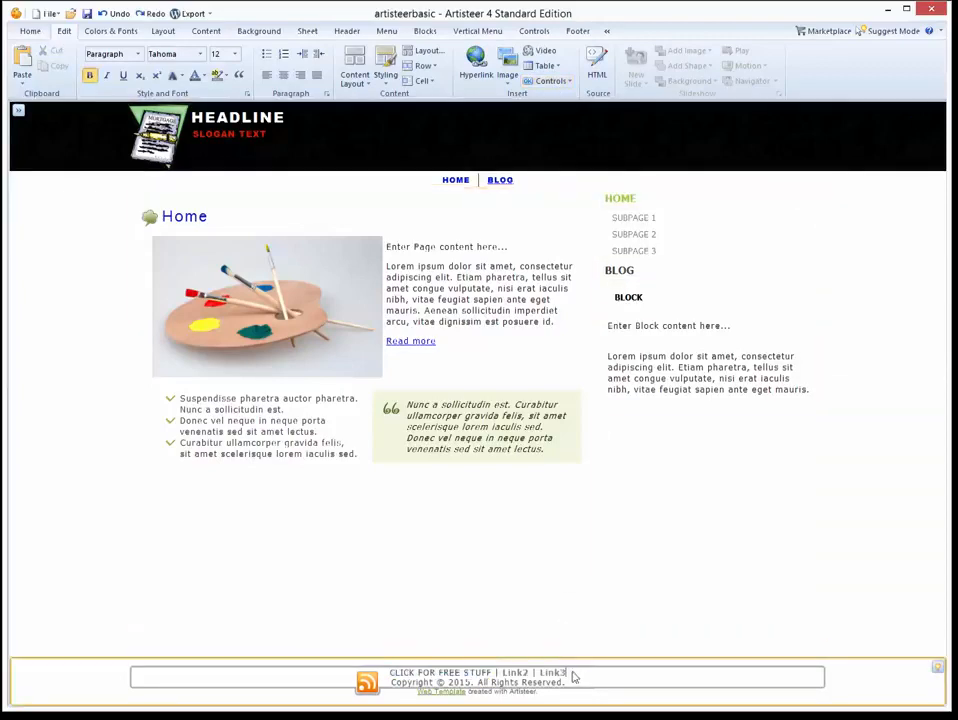
left_click_drag(569, 675, 388, 676)
key("Delete")
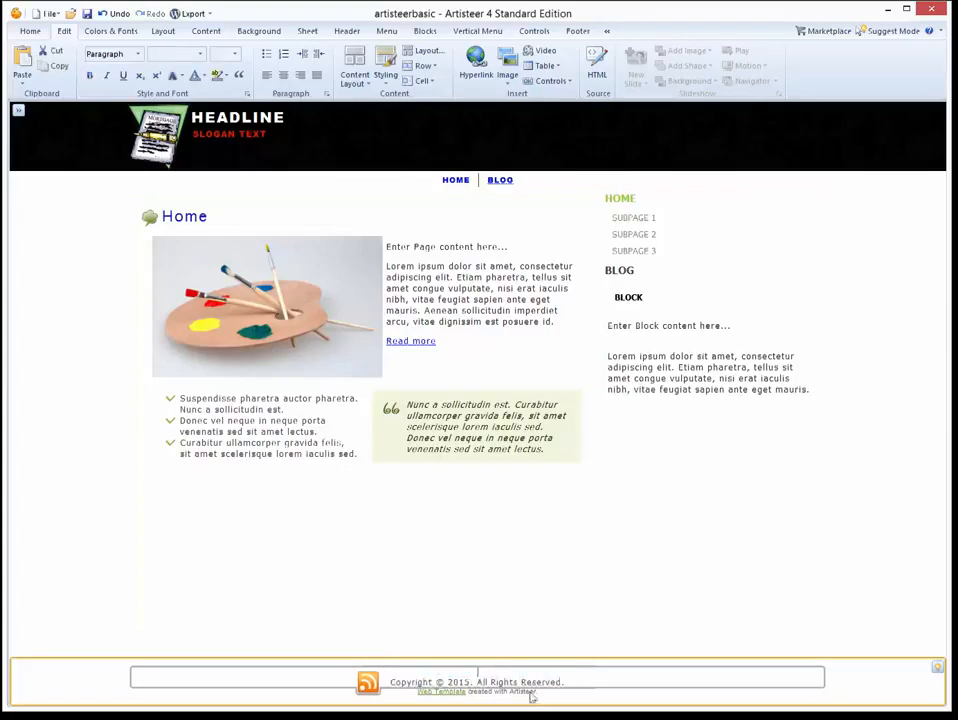
key("Delete")
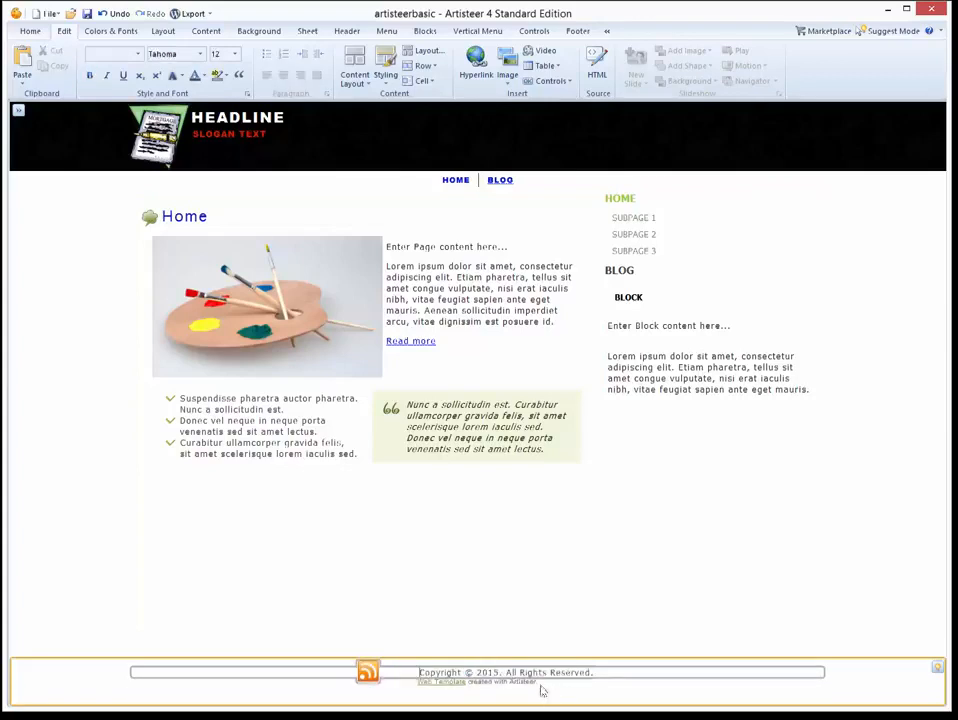
left_click(463, 674)
type("p")
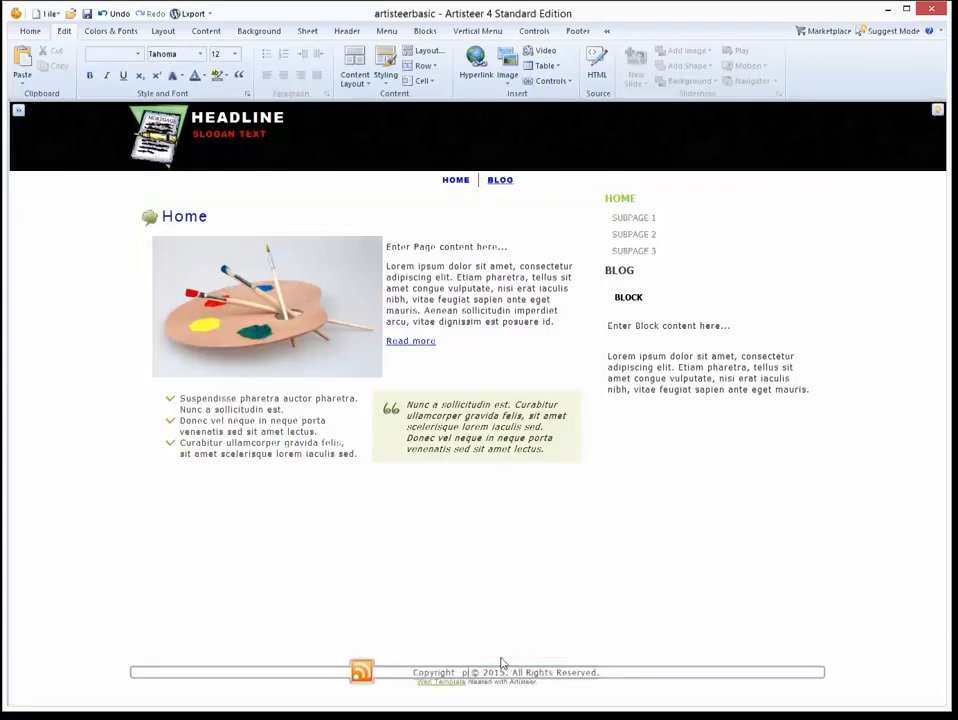
type("CMONEYMAKIN")
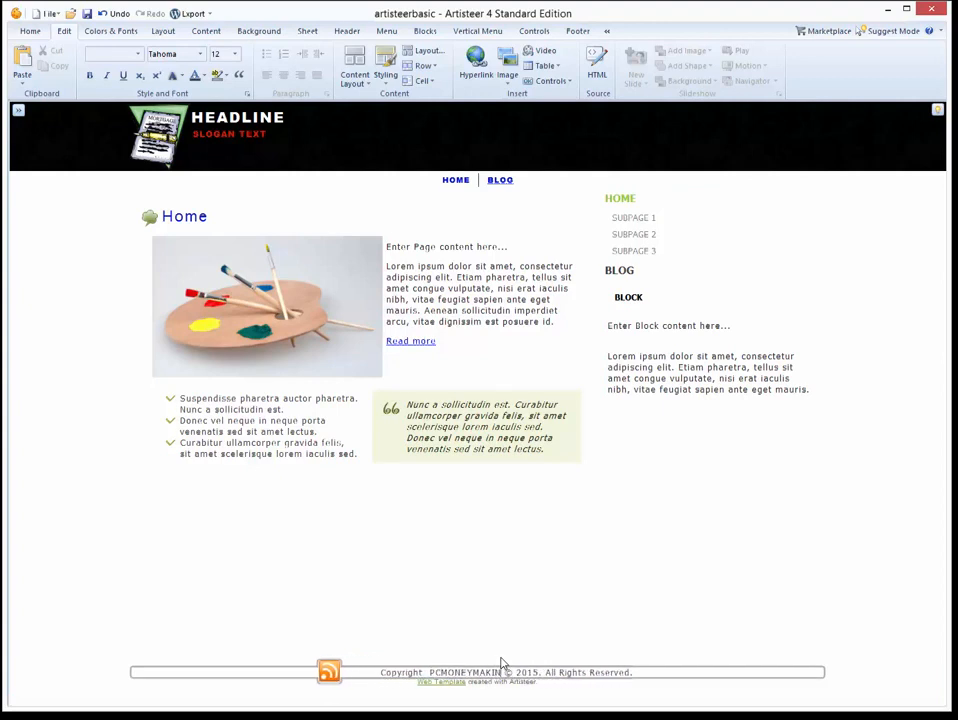
type("G.COM")
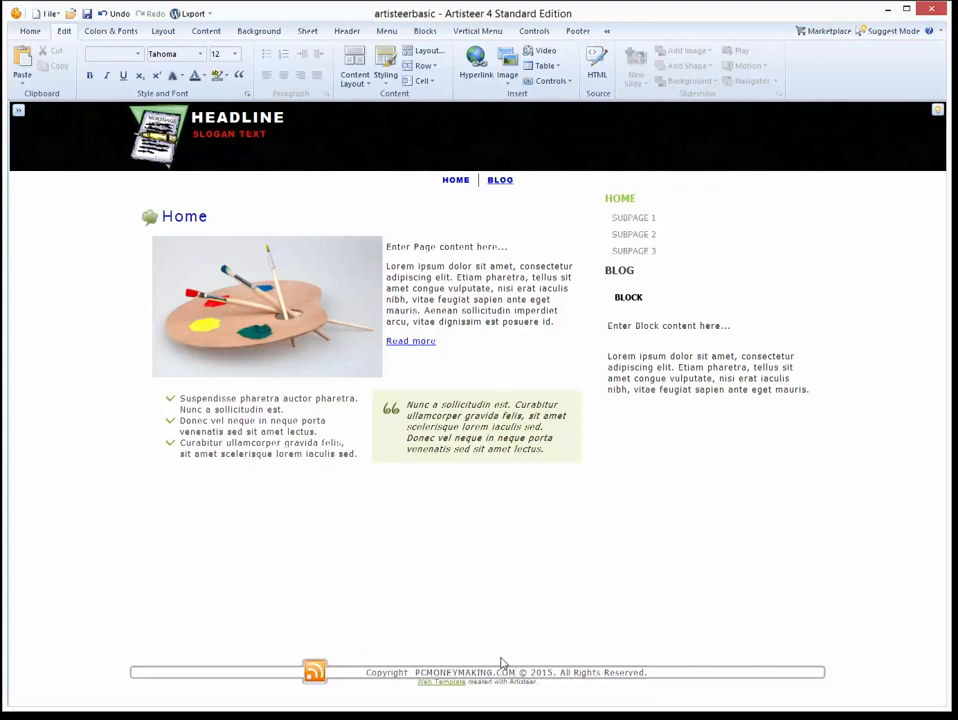
Switch to Background settings and bring up the Export targets list.
left_click(853, 512)
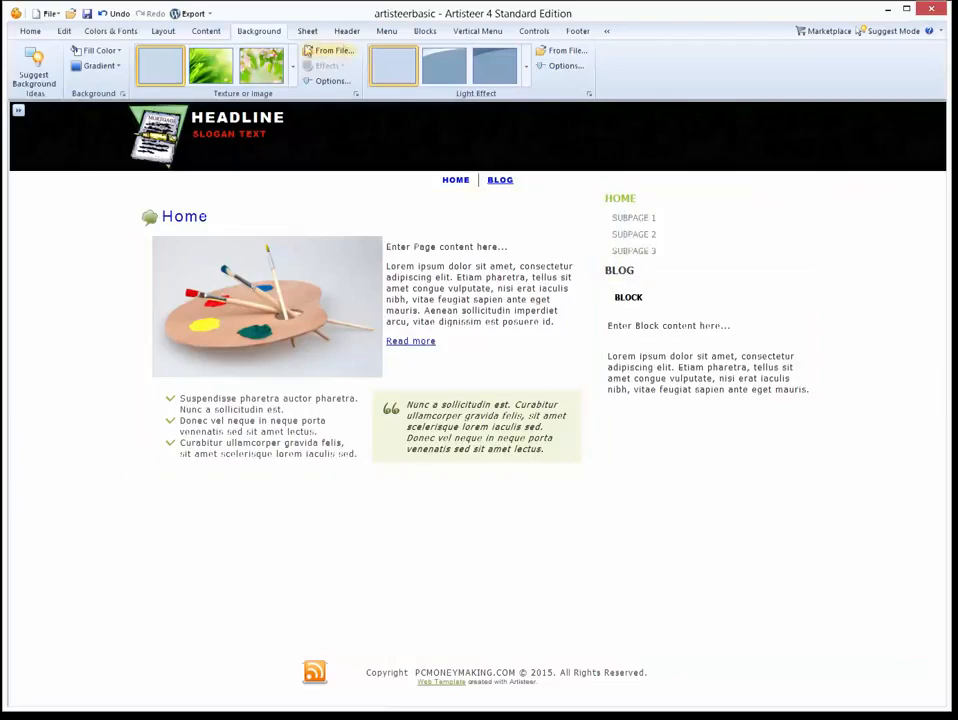
left_click(210, 15)
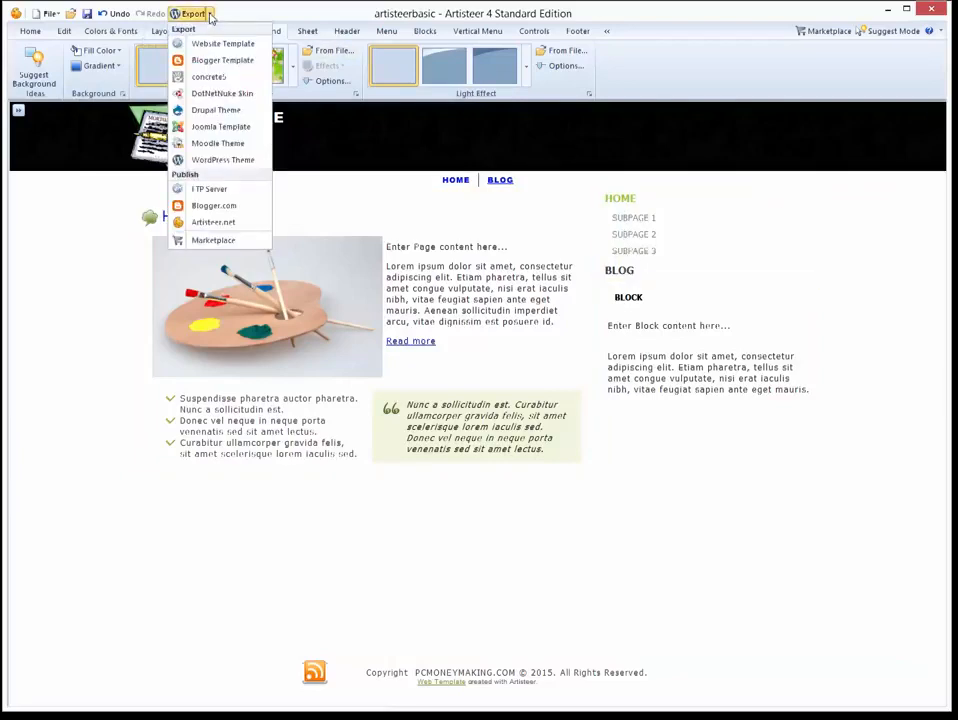
Export the design as a WordPress Theme ZIP archive with file name SAMPLE1.
left_click(212, 161)
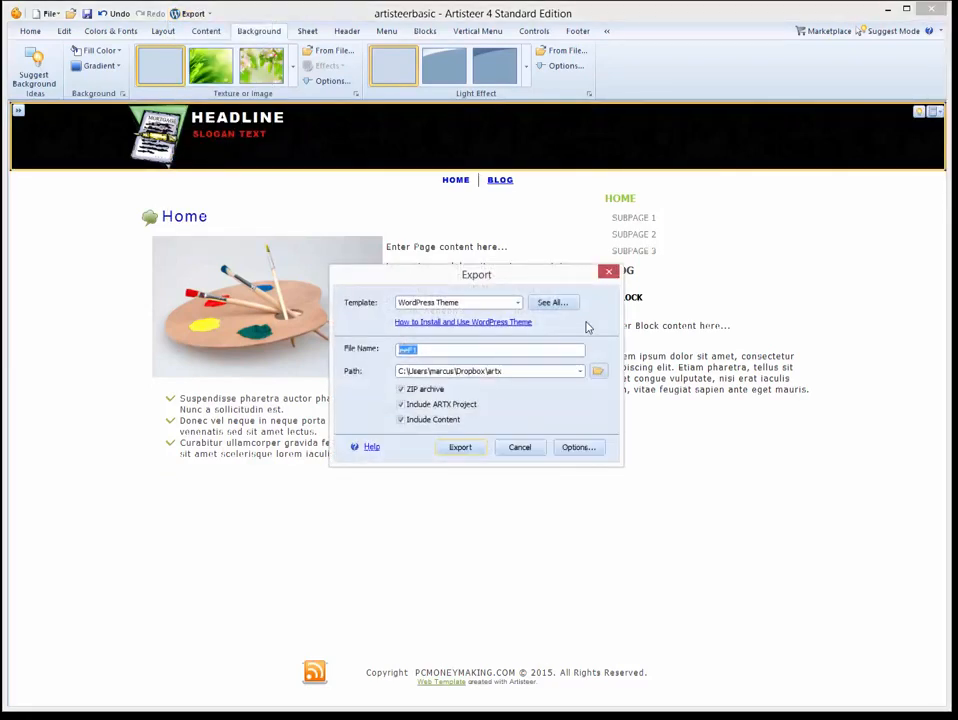
type("SAMPLE1")
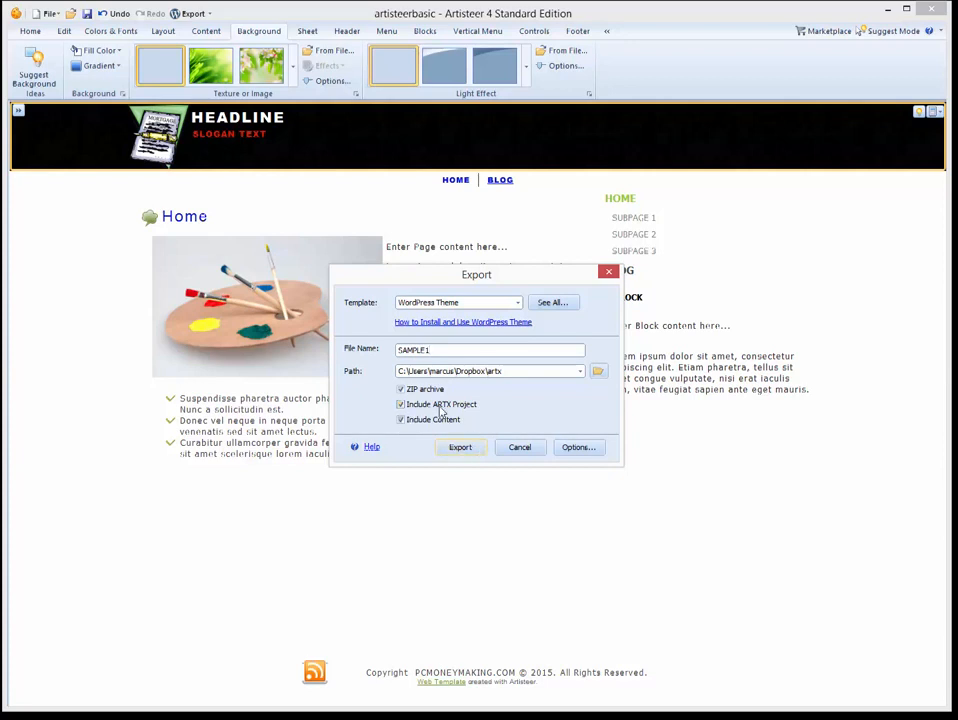
left_click(463, 447)
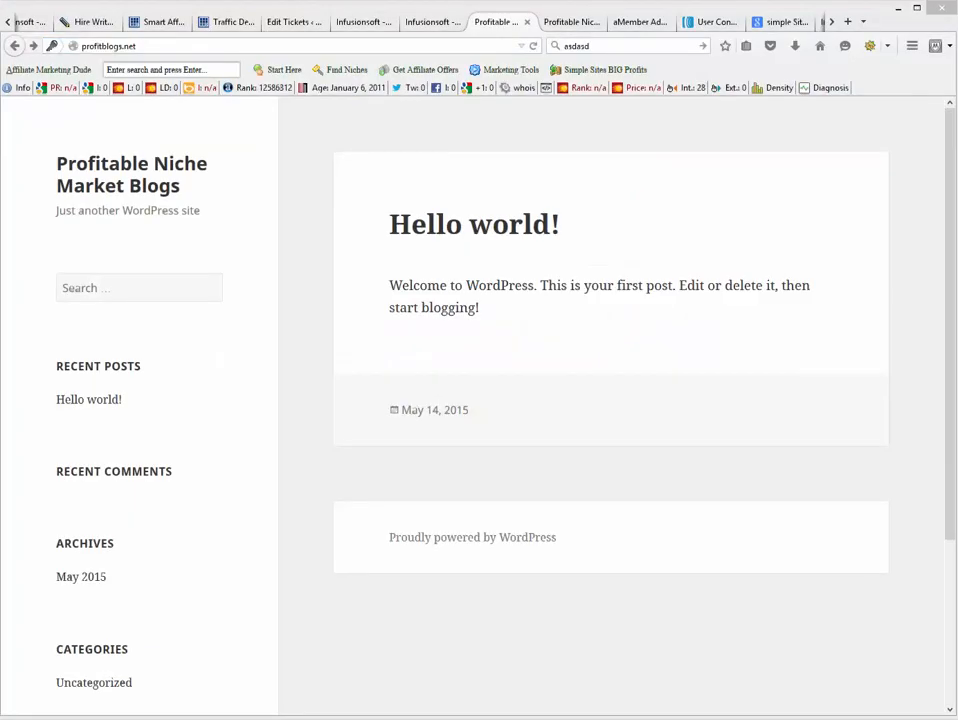
Log into the WordPress admin with the site's username and password, then open Appearance > Themes.
left_click(584, 22)
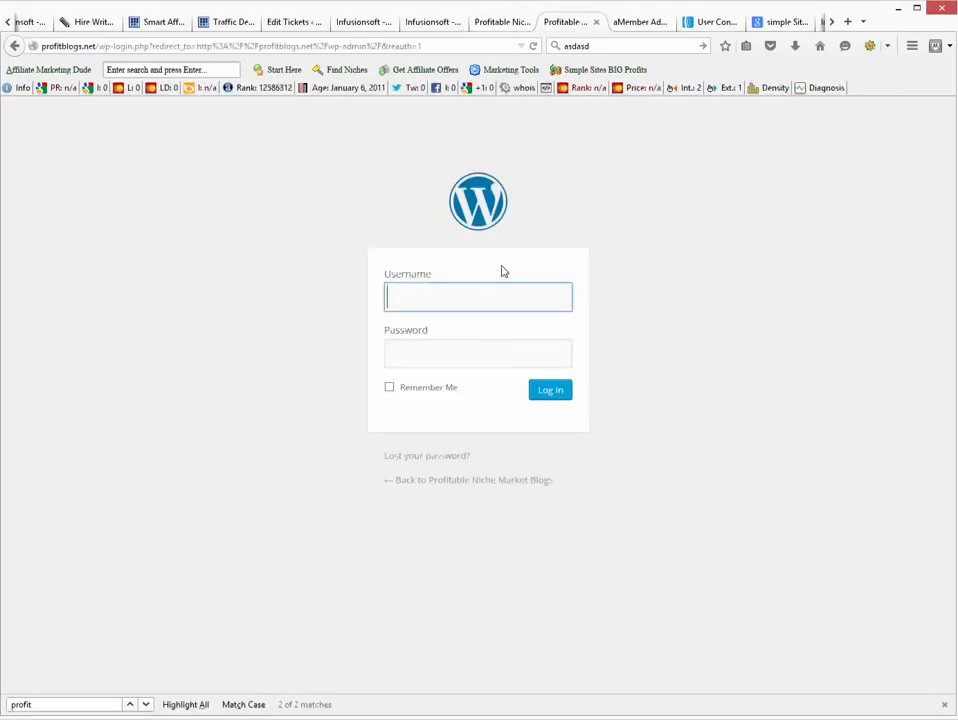
type("admin")
key("Tab")
type("******")
key("Return")
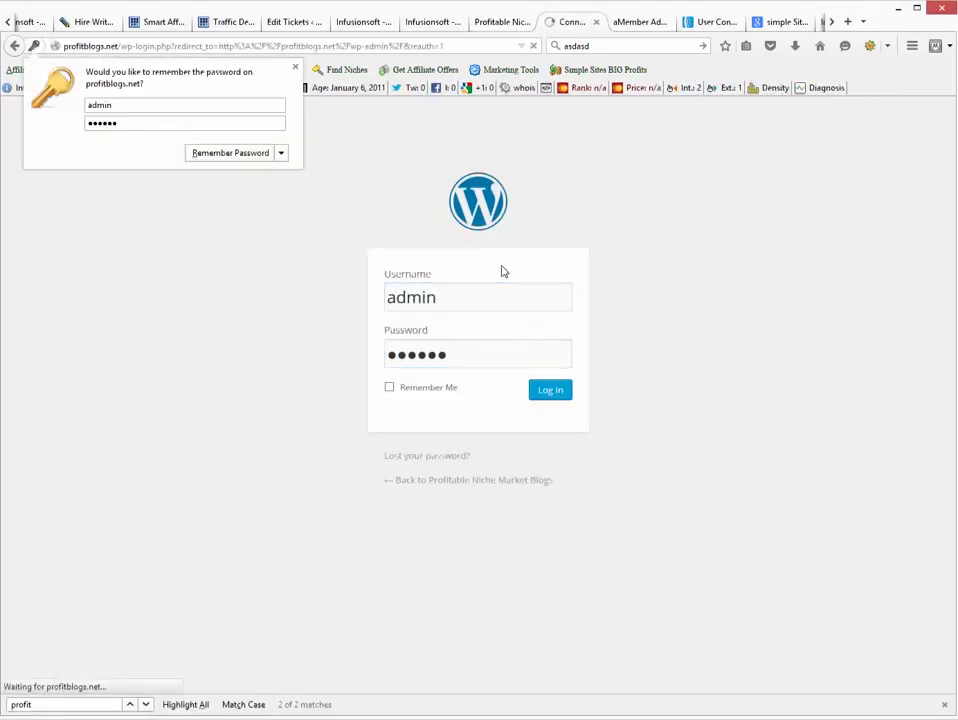
left_click(232, 151)
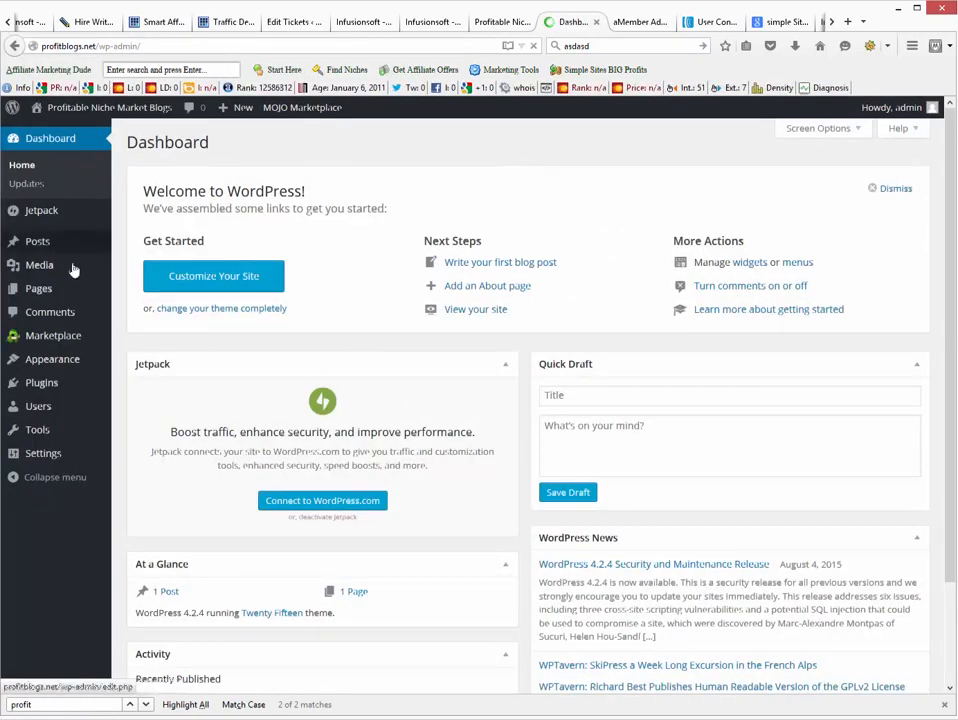
mouse_move(52, 364)
left_click(121, 364)
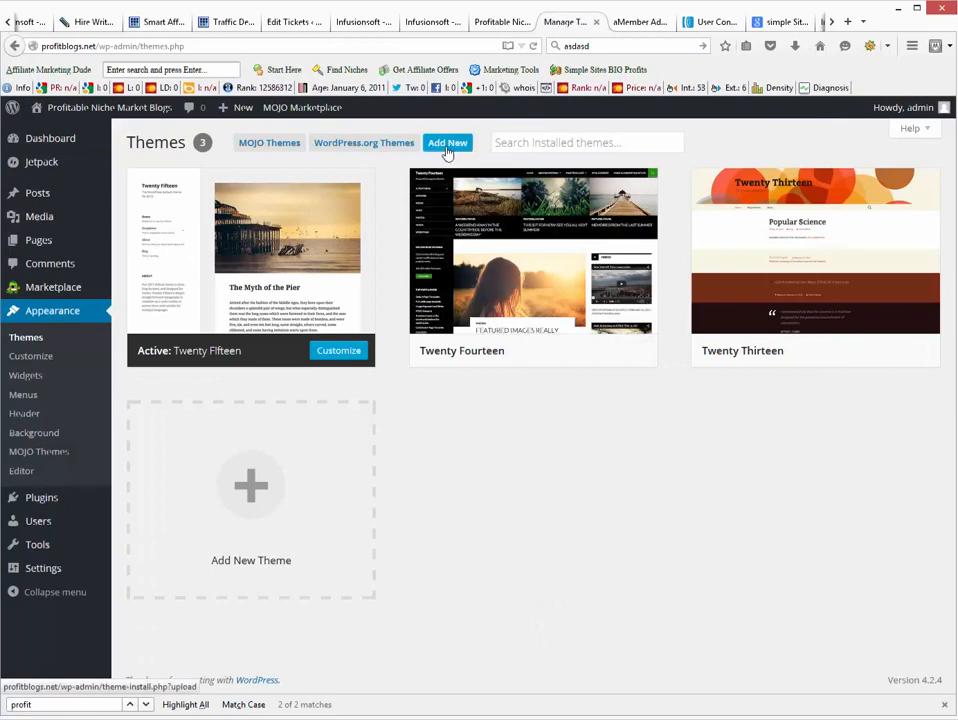
Upload SAMPLE1.zip from Dropbox > artx as a new theme and install it.
left_click(447, 145)
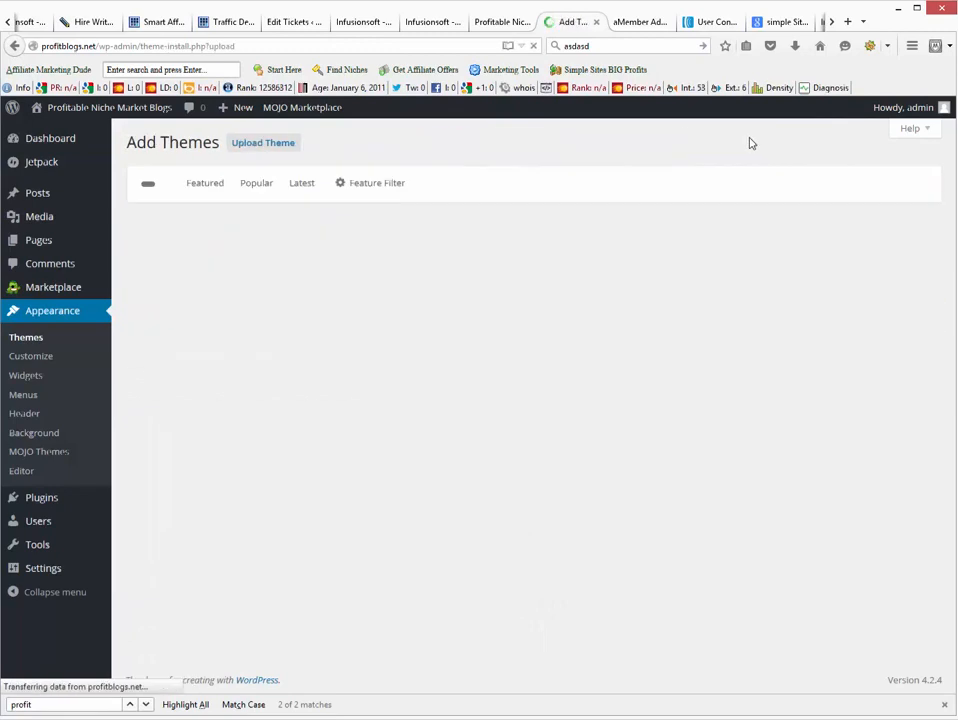
left_click(424, 267)
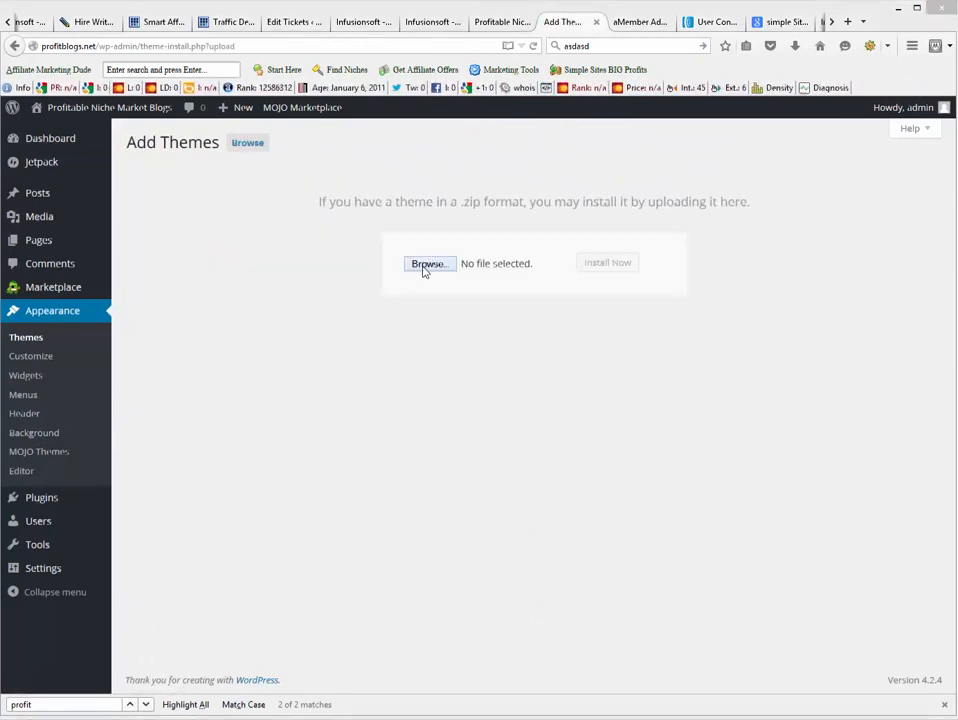
left_click(62, 126)
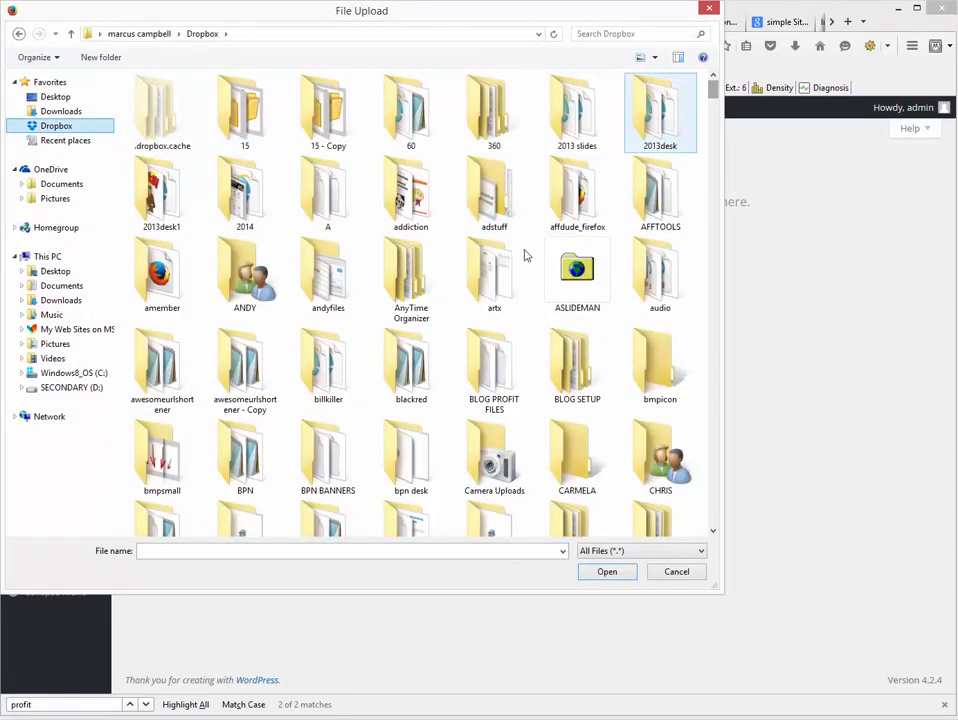
double_click(502, 287)
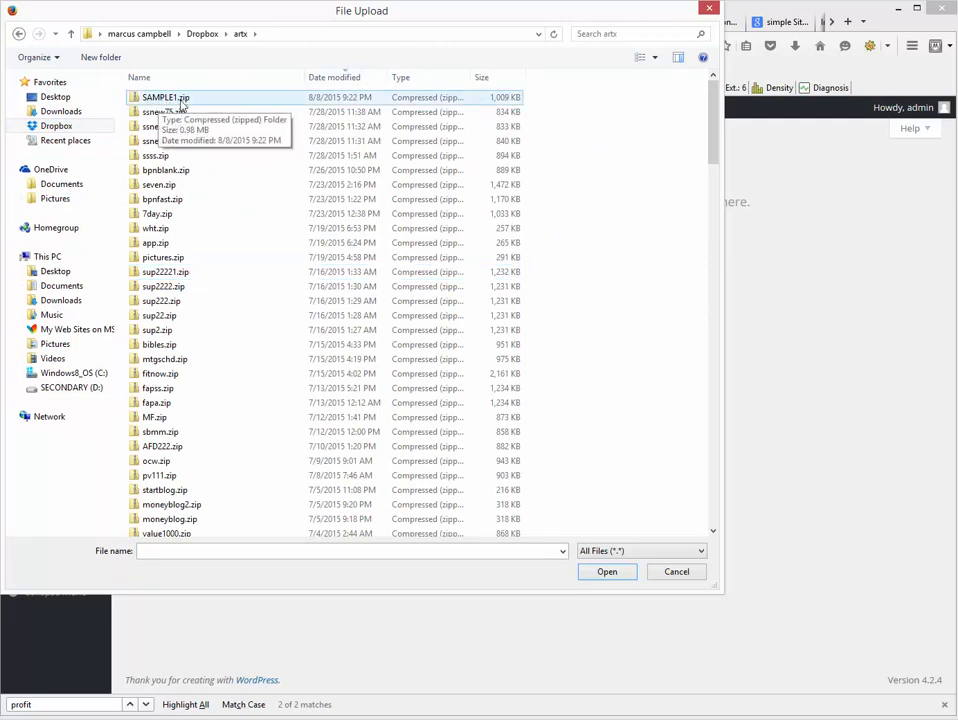
double_click(186, 100)
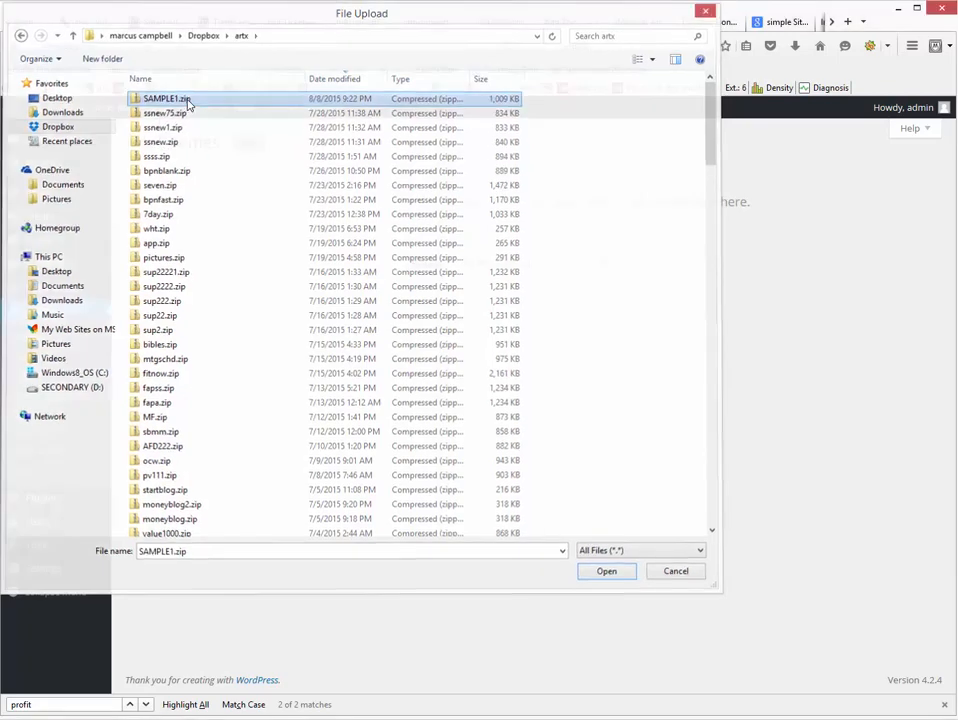
left_click(588, 264)
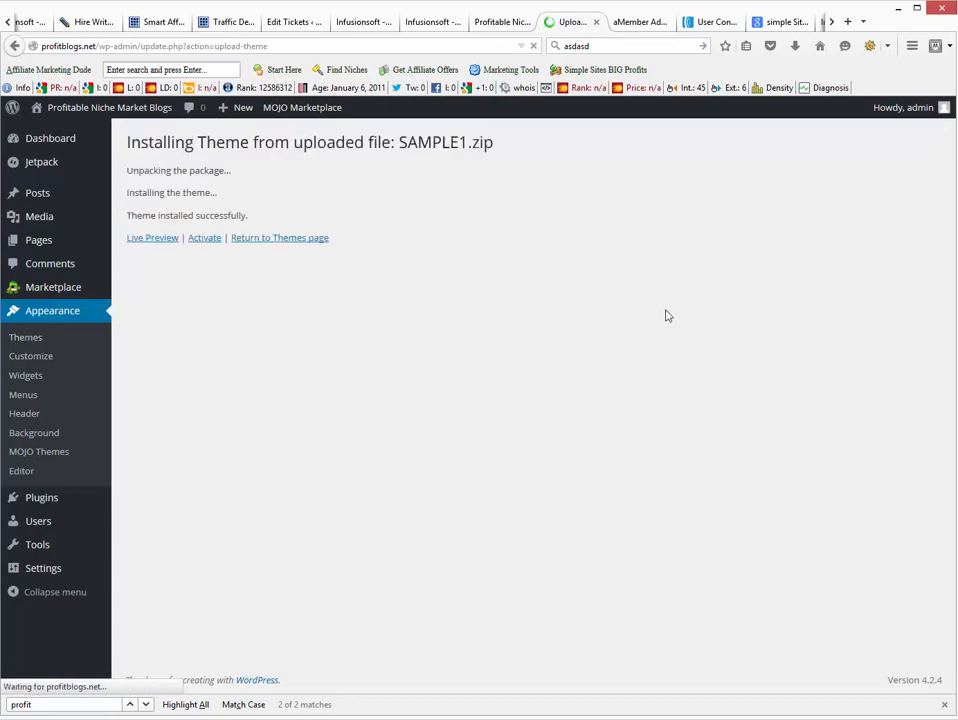
Activate the SAMPLE1 theme and reload the front page to check its header and footer.
left_click(204, 238)
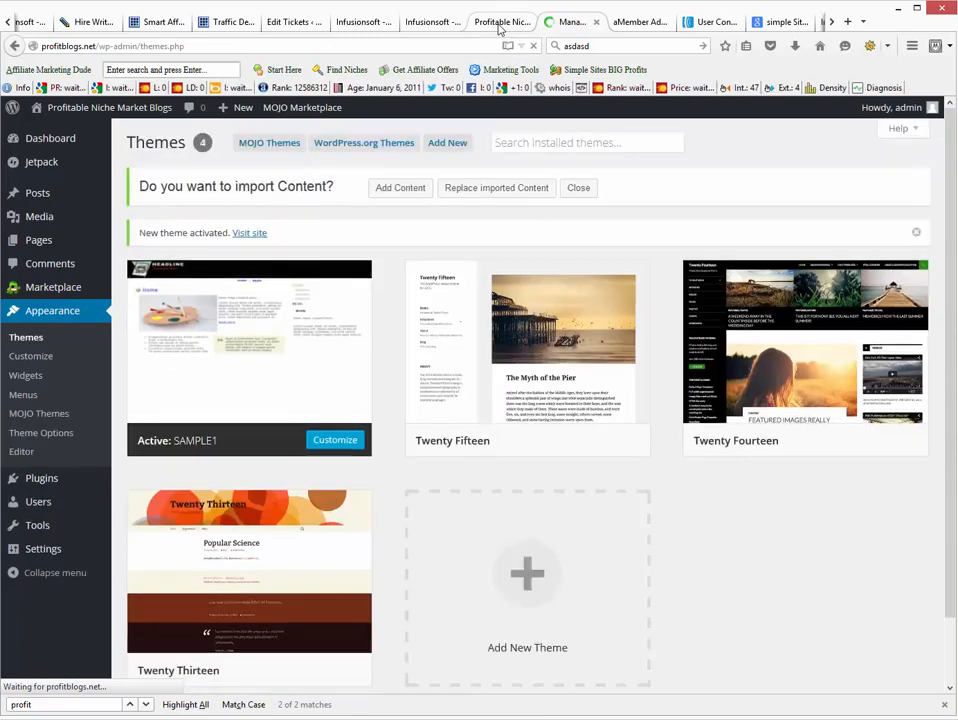
left_click(498, 25)
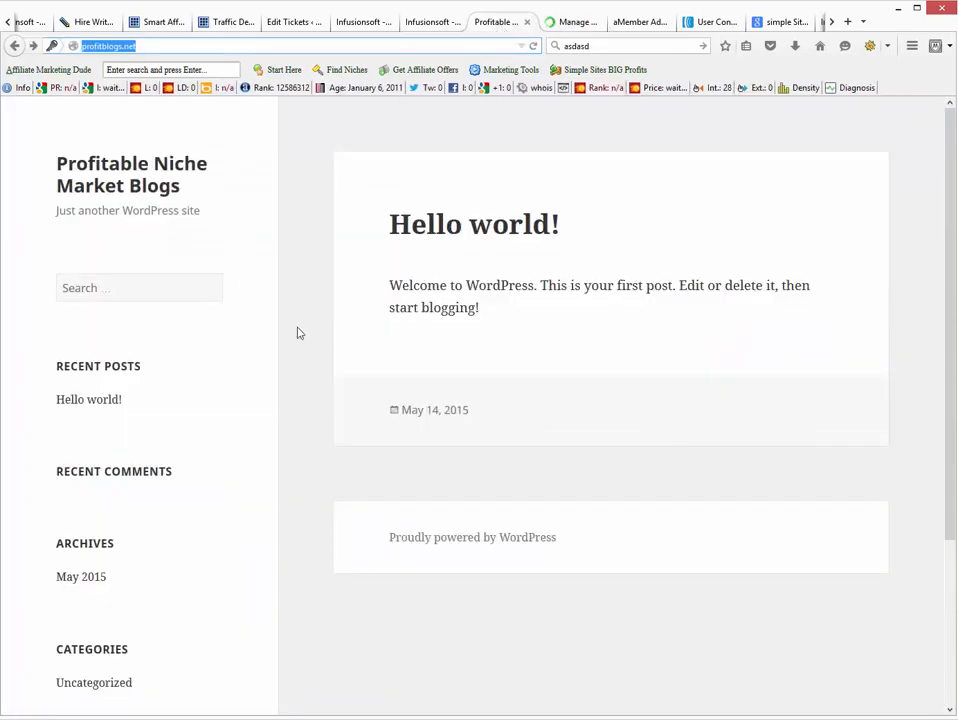
right_click(308, 213)
left_click(389, 223)
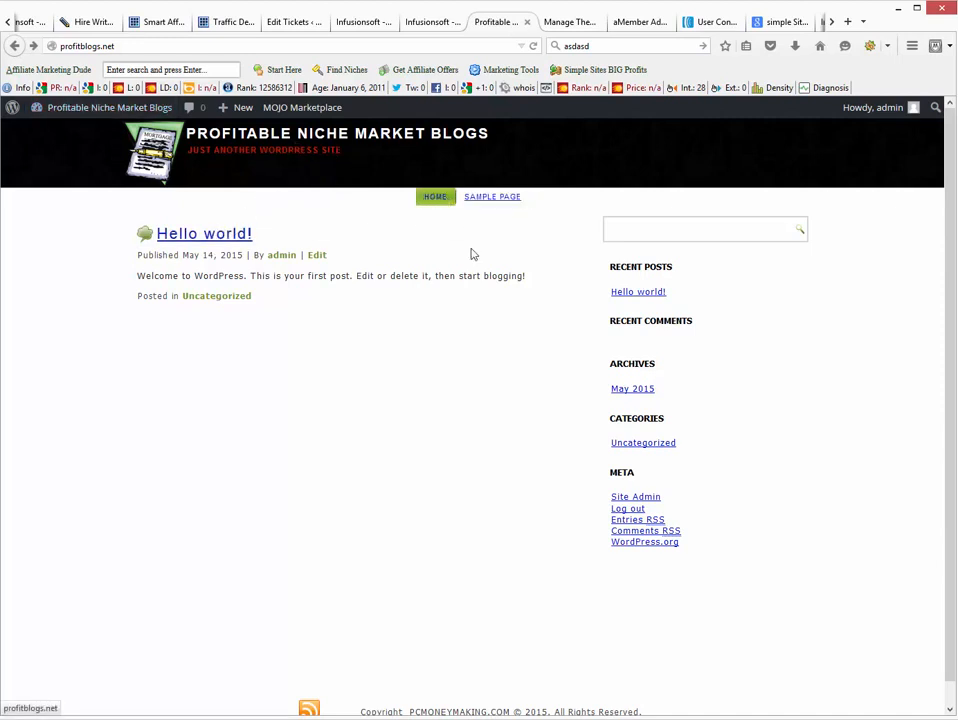
scroll(535, 382, "down", 1)
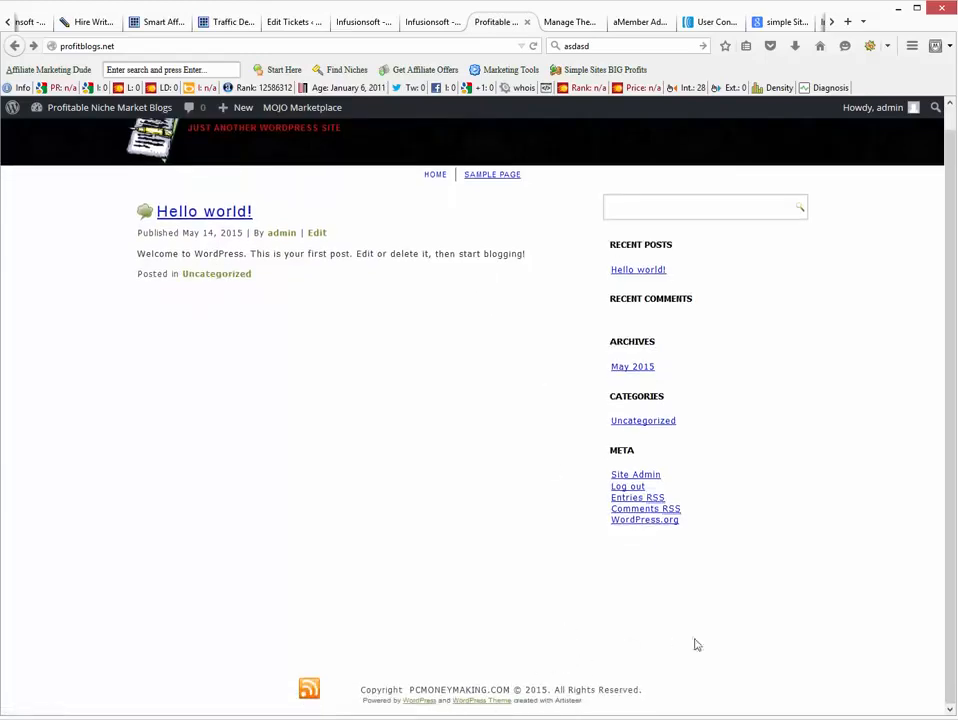
scroll(730, 649, "up", 1)
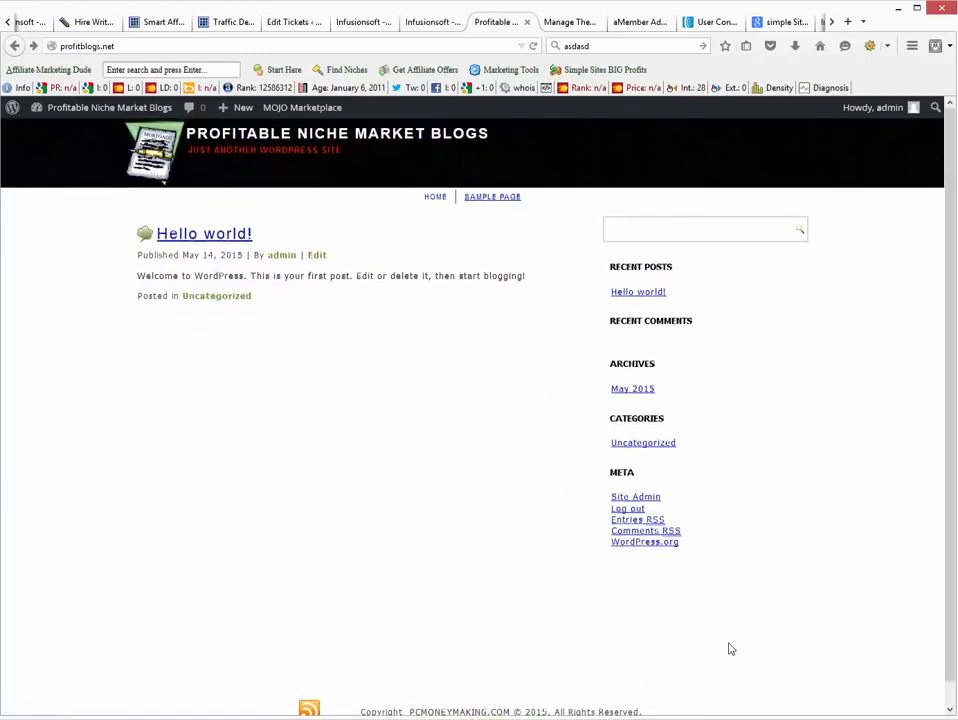